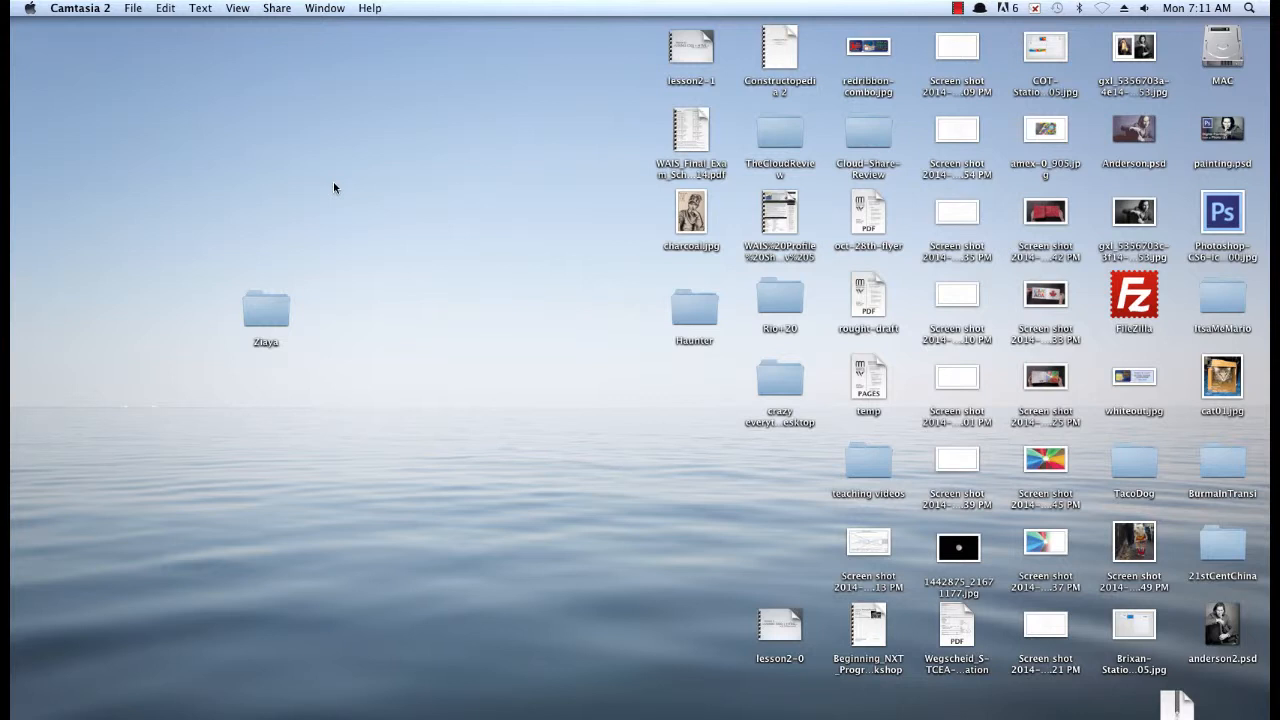
Switch to Firefox and search the web for "indesign templates"
{"action": "left_click", "coordinate": [481, 712]}
{"action": "left_click", "coordinate": [946, 60]}
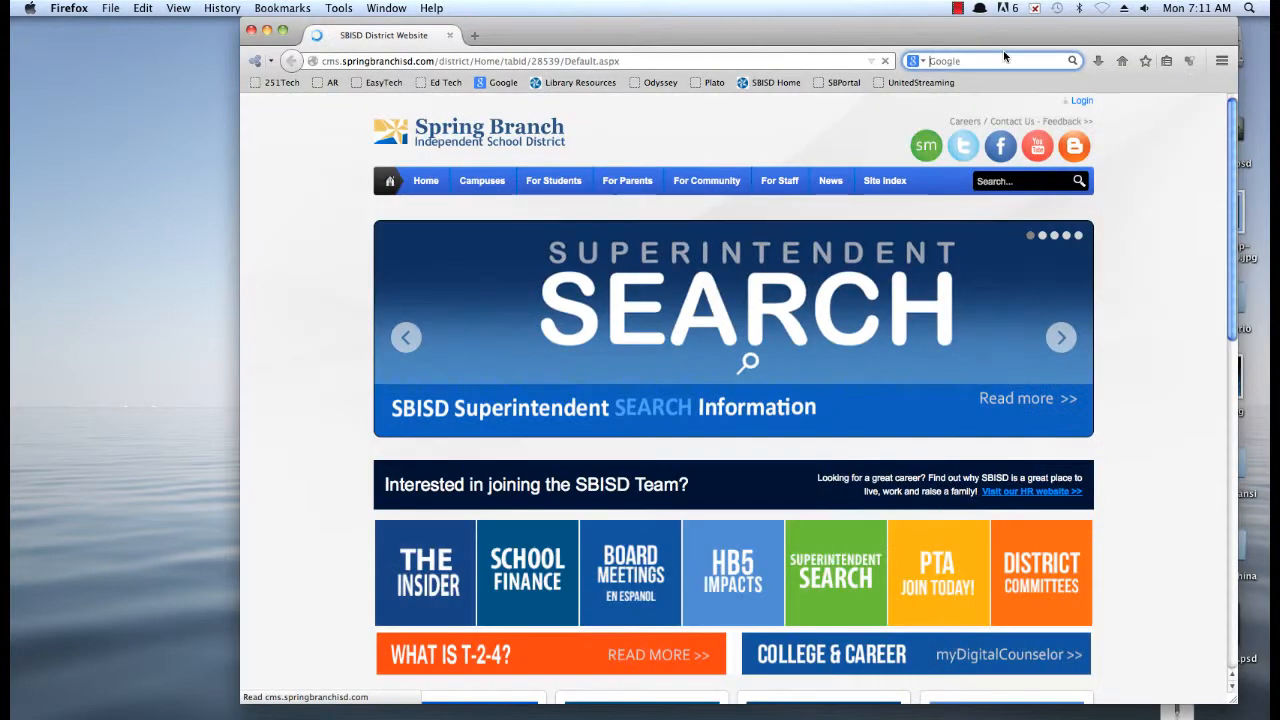
{"action": "type", "text": "i"}
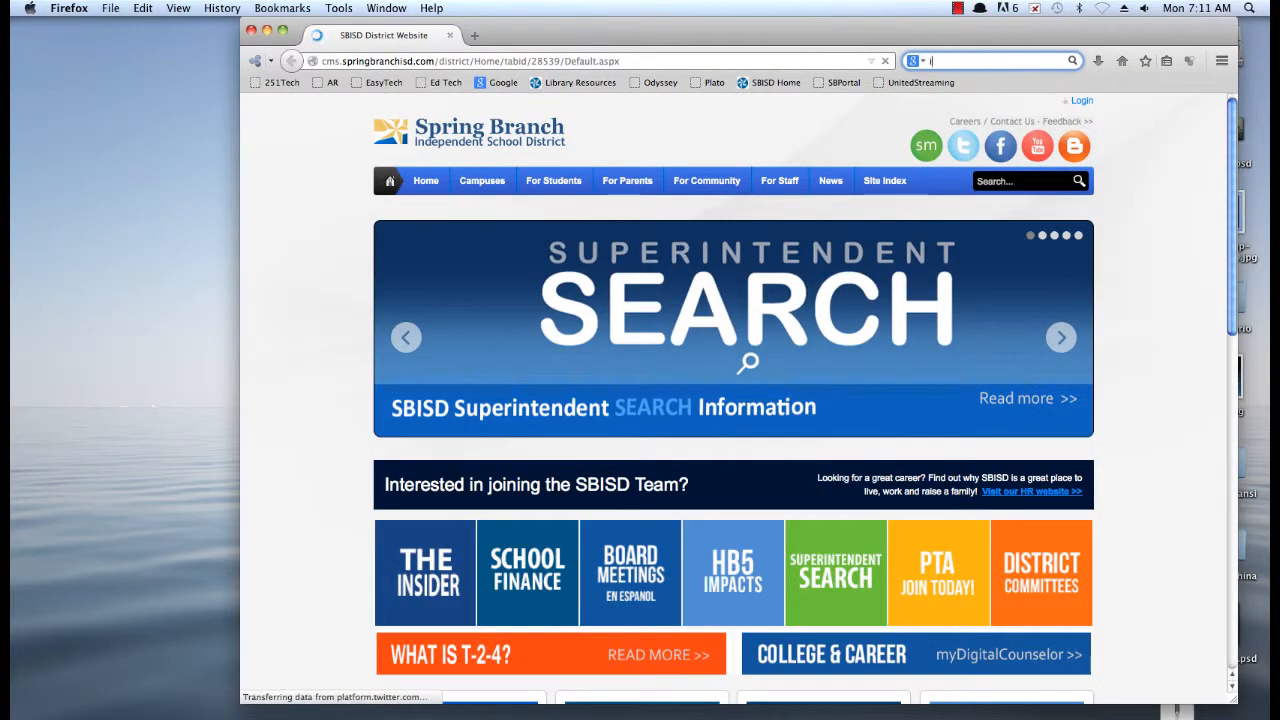
{"action": "type", "text": "ndei"}
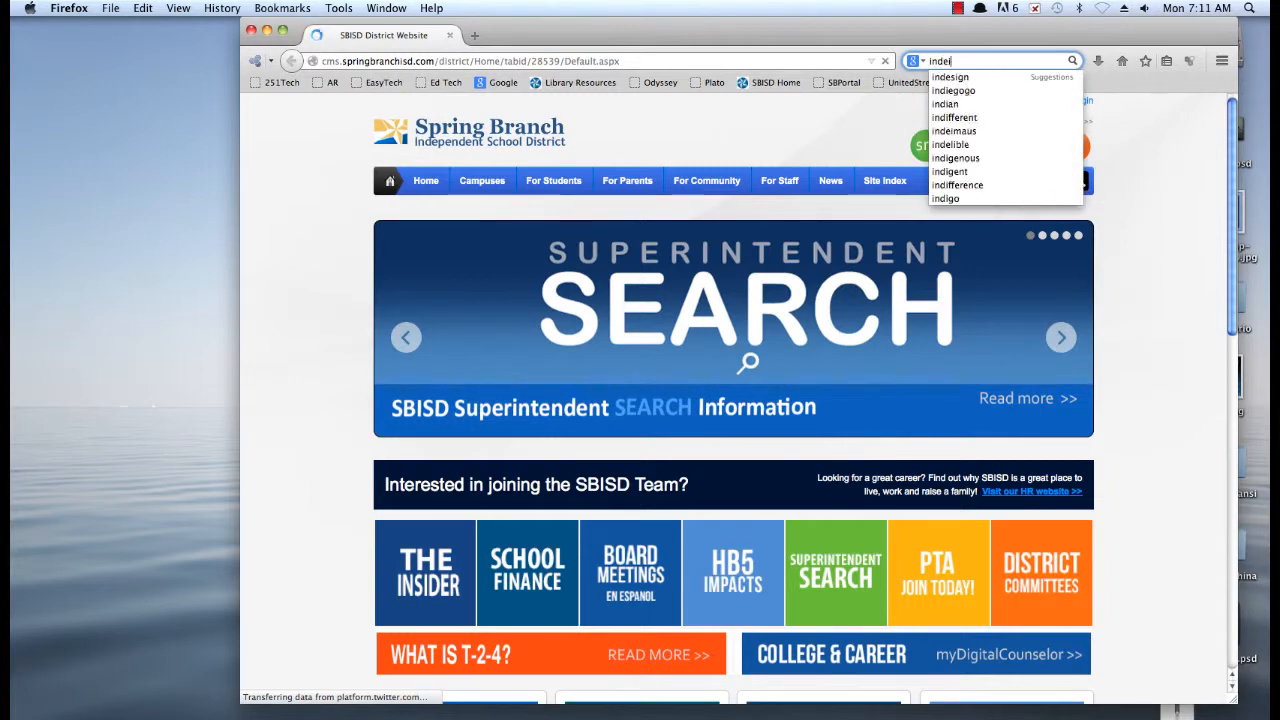
{"action": "key", "text": "BackSpace"}
{"action": "type", "text": "sign templ"}
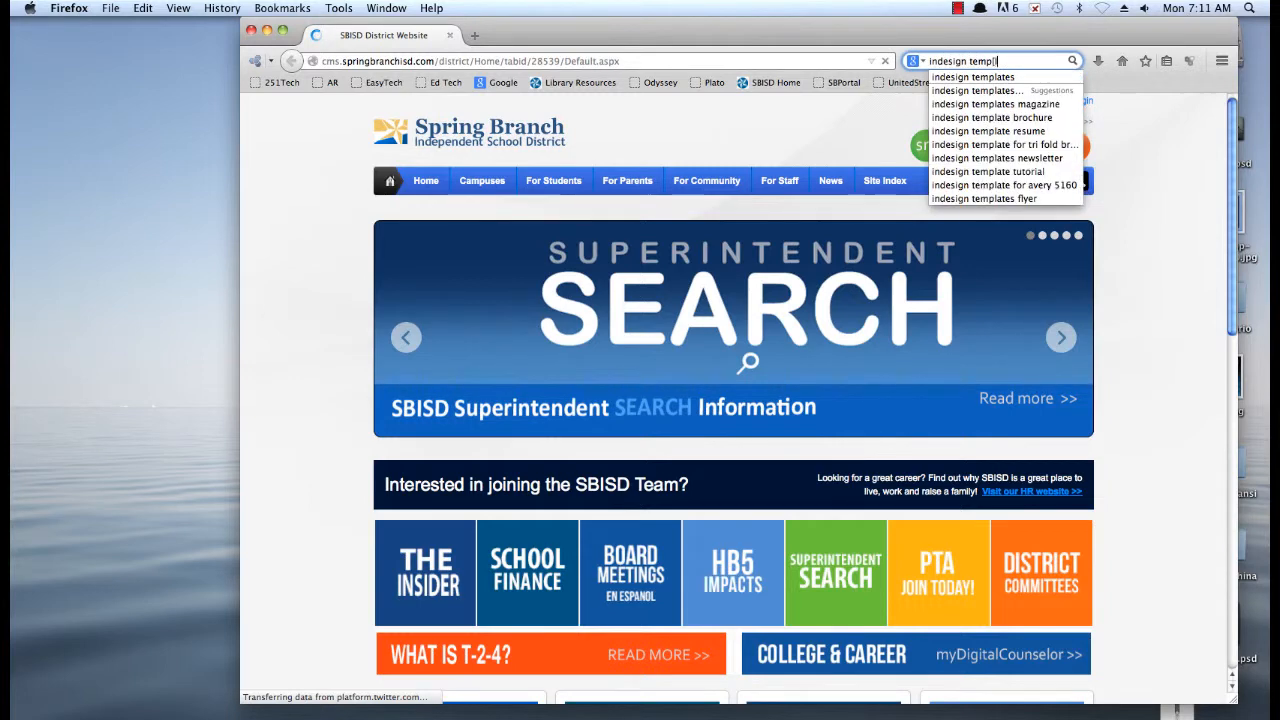
{"action": "type", "text": "ates"}
{"action": "key", "text": "Return"}
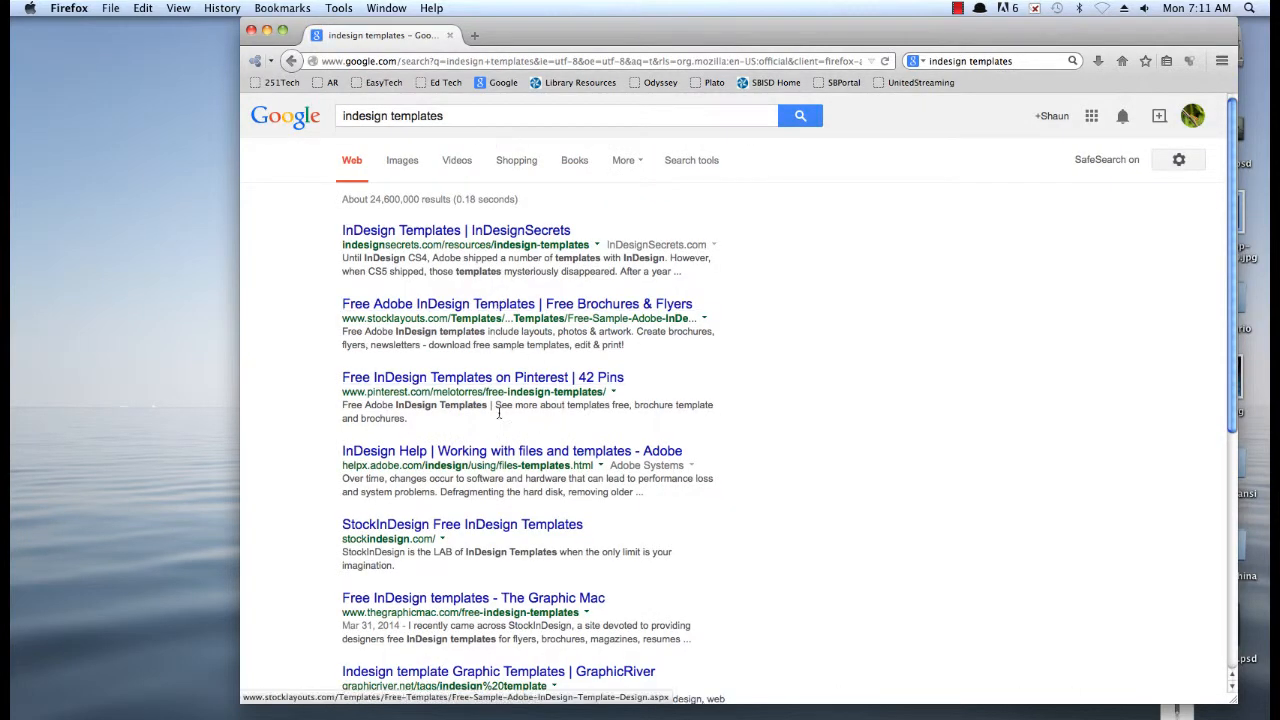
Refine the web search to "free indesign templates" and open the InDesignSecrets templates page from the results
{"action": "left_click", "coordinate": [343, 116]}
{"action": "type", "text": "free"}
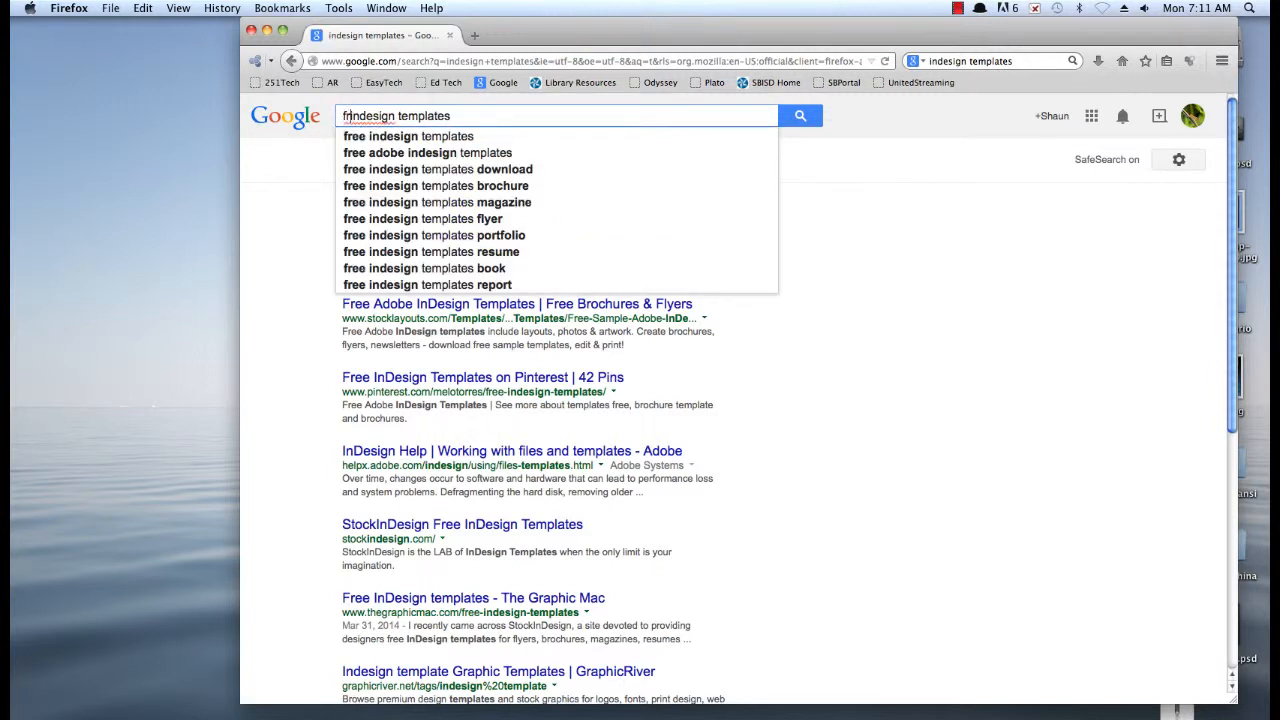
{"action": "key", "text": "Return"}
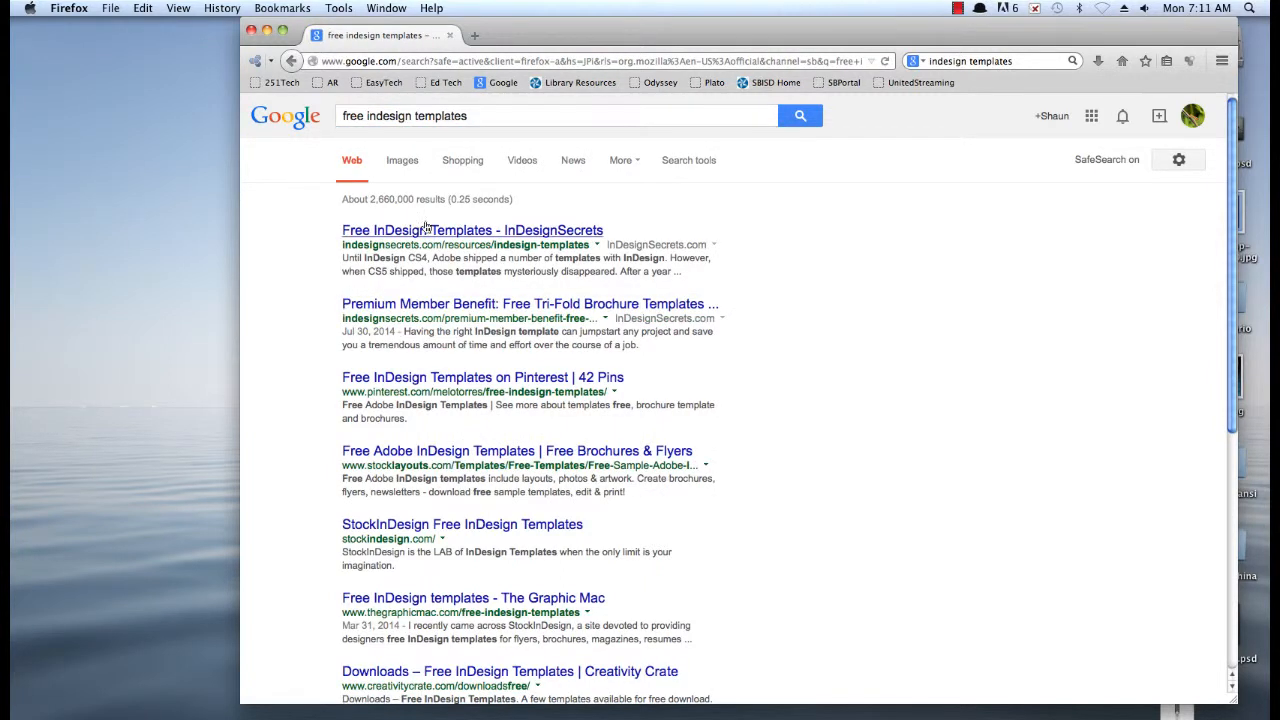
{"action": "left_click", "coordinate": [437, 232]}
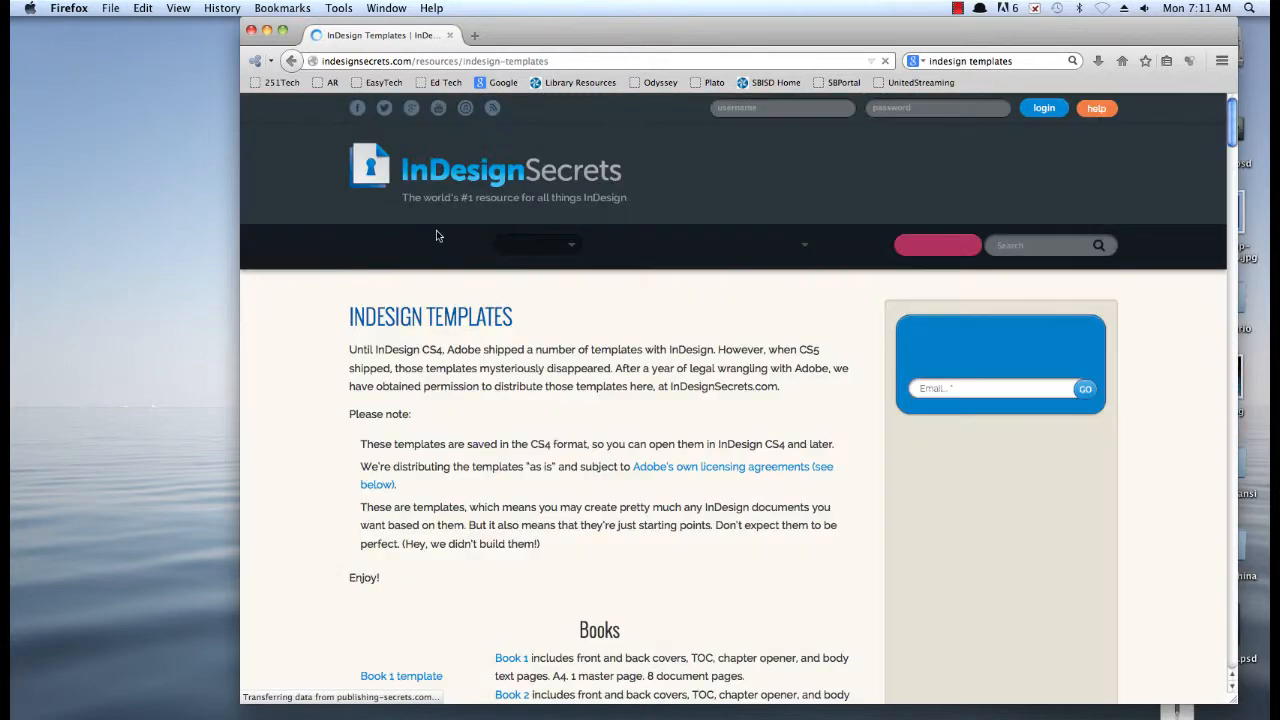
Download the Newspaper template from the Community Newspaper section, choosing to save Newspaper.indt.zip as a file
{"action": "scroll", "coordinate": [740, 400], "scroll_direction": "down", "scroll_amount": 10}
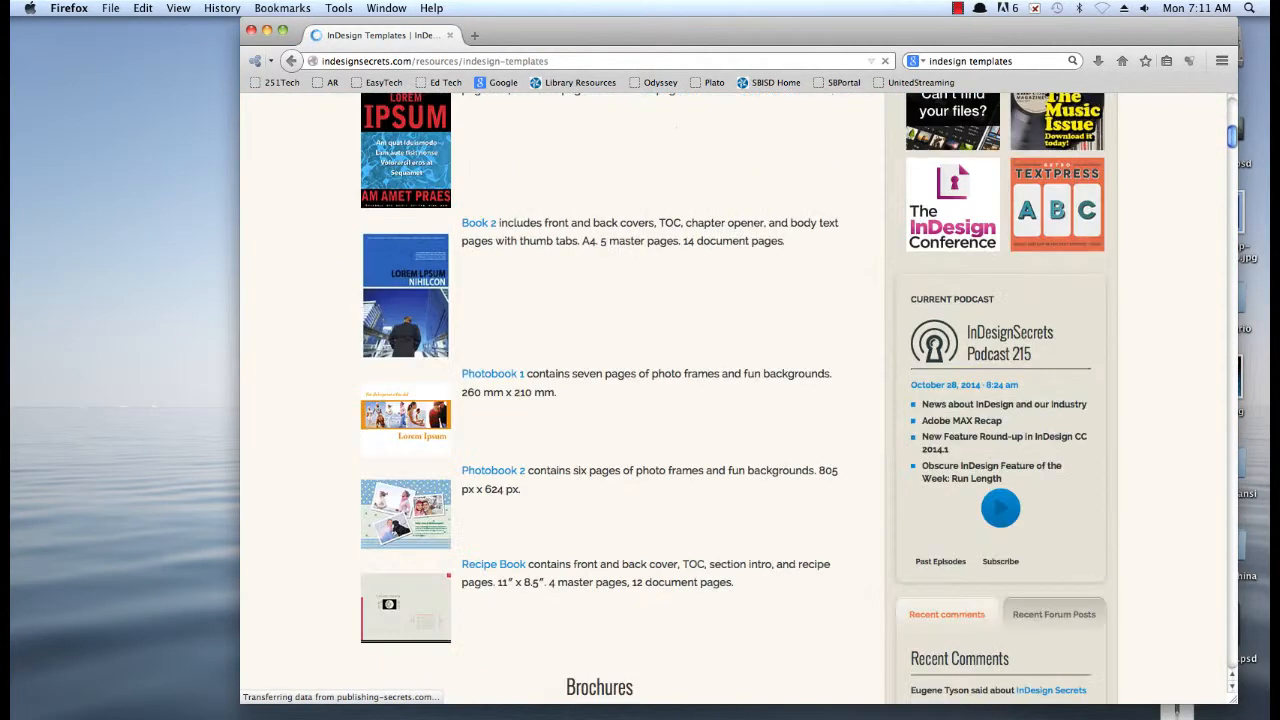
{"action": "scroll", "coordinate": [503, 410], "scroll_direction": "down", "scroll_amount": 20}
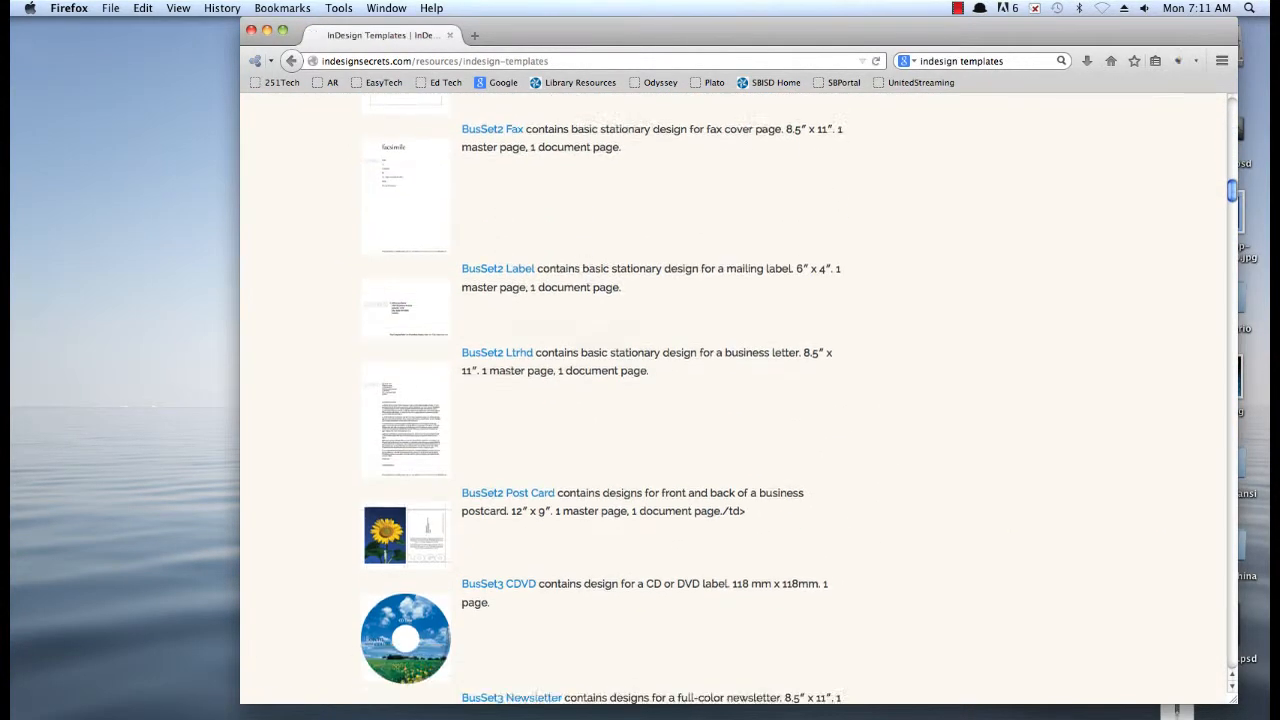
{"action": "scroll", "coordinate": [503, 410], "scroll_direction": "down", "scroll_amount": 20}
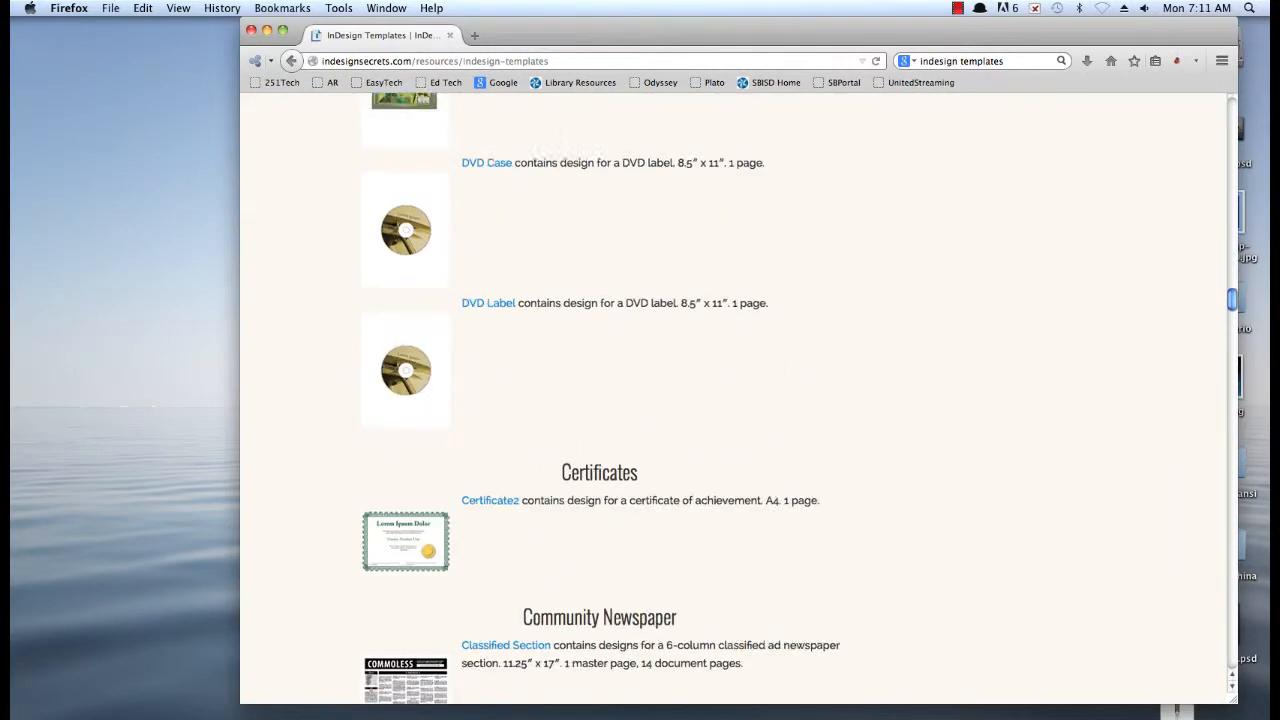
{"action": "scroll", "coordinate": [563, 414], "scroll_direction": "down", "scroll_amount": 8}
{"action": "scroll", "coordinate": [563, 414], "scroll_direction": "up", "scroll_amount": 8}
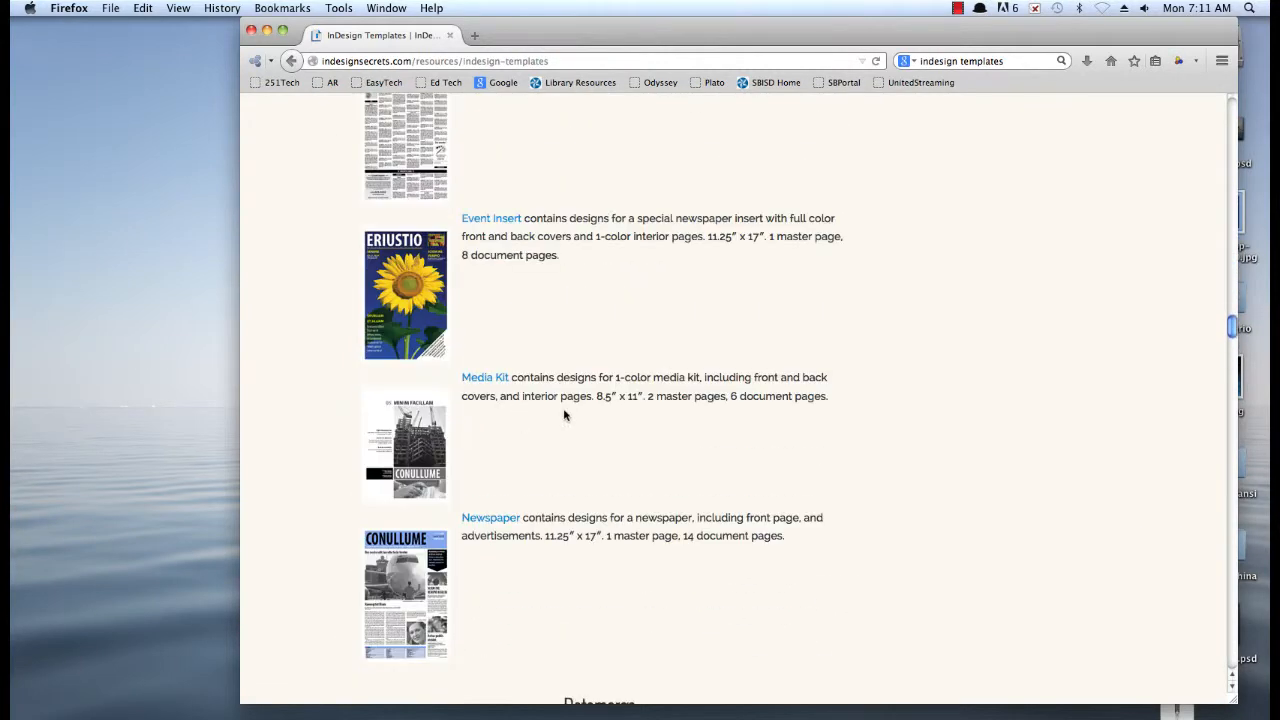
{"action": "left_click", "coordinate": [497, 521]}
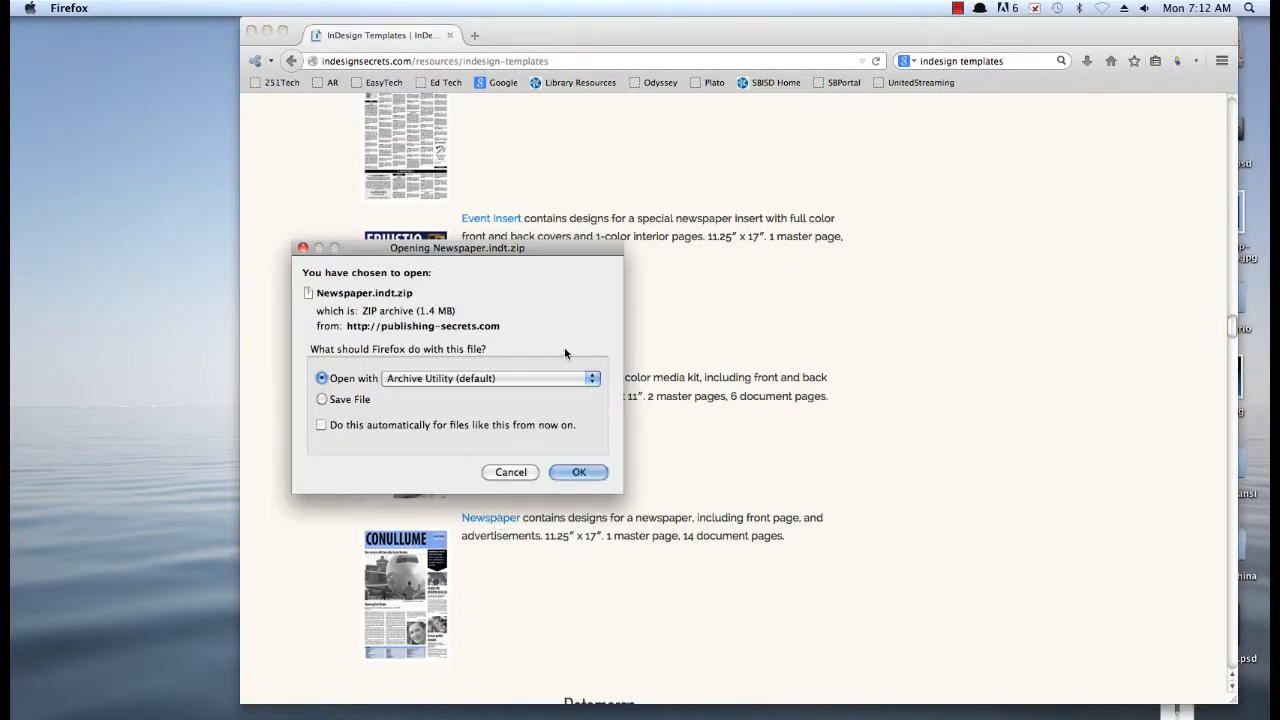
{"action": "left_click_drag", "start_coordinate": [381, 258], "coordinate": [322, 241]}
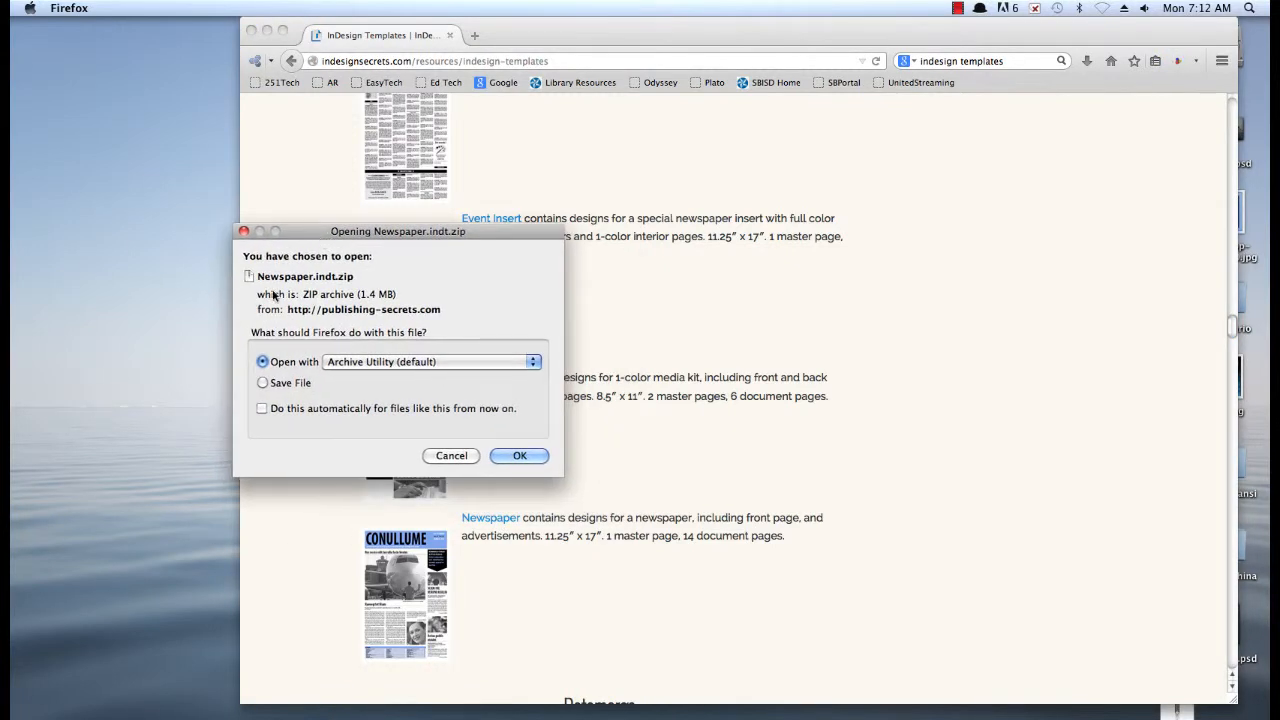
{"action": "left_click", "coordinate": [263, 383]}
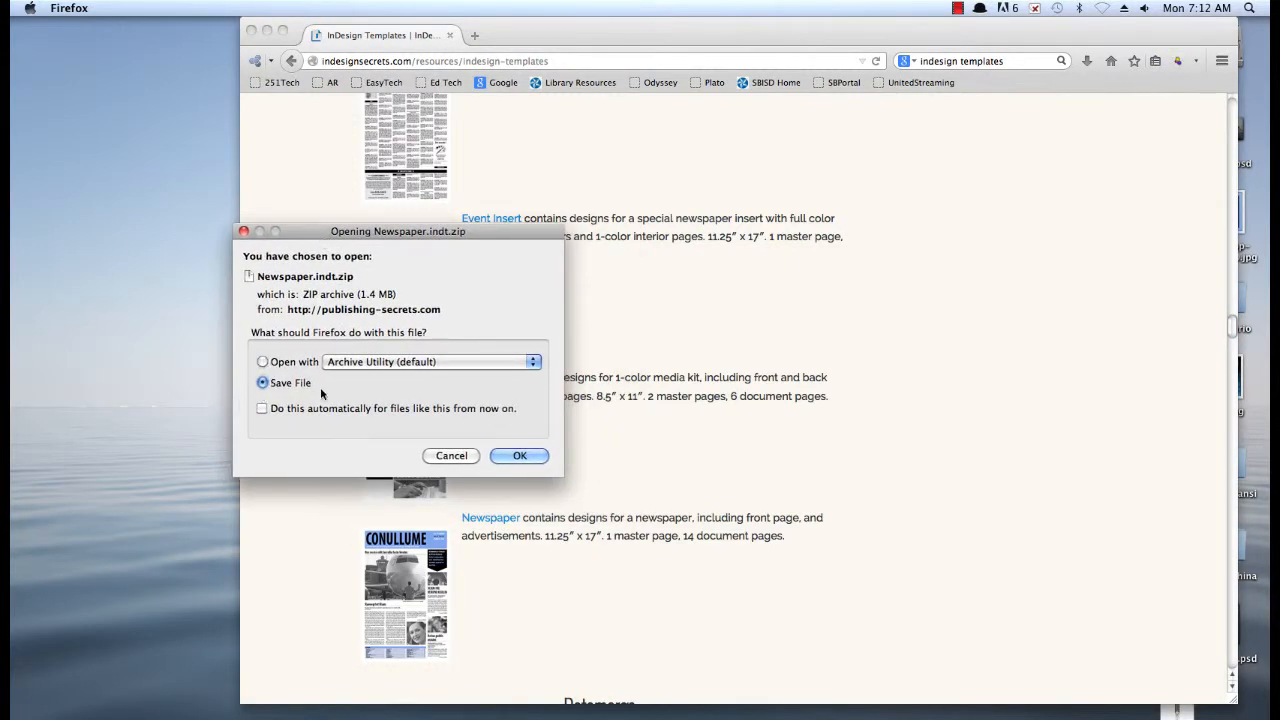
{"action": "left_click", "coordinate": [516, 456]}
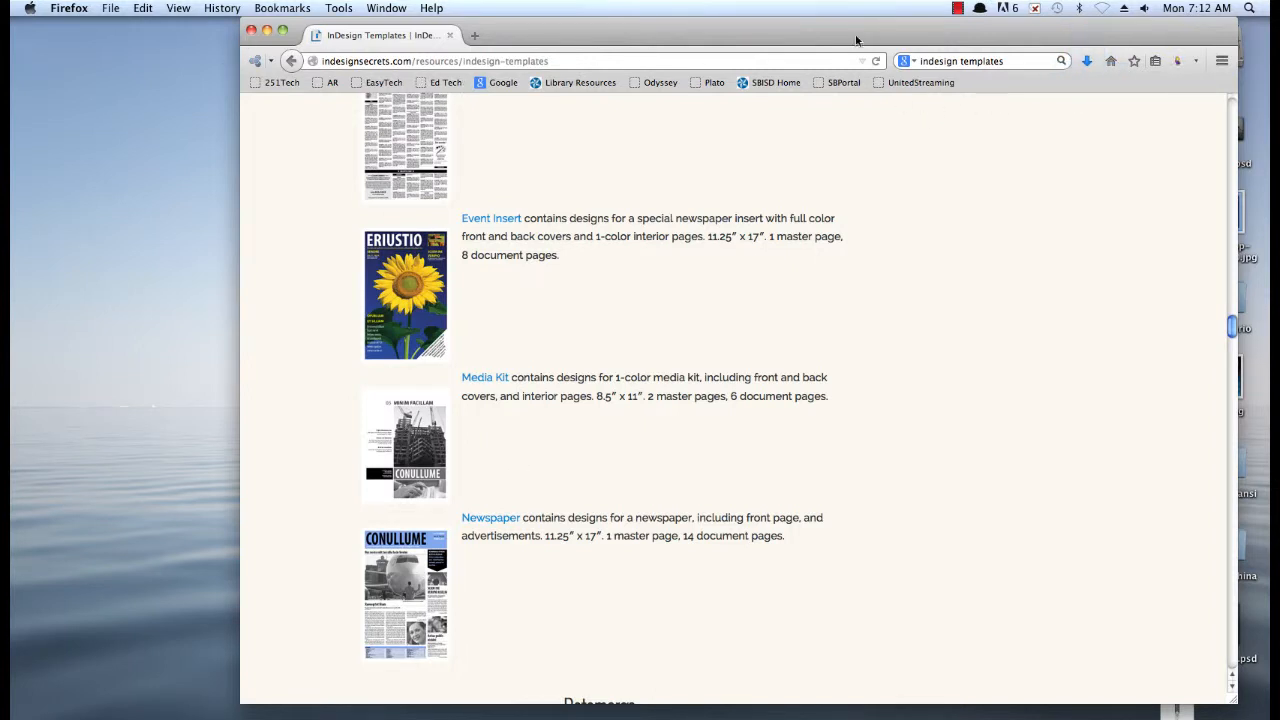
Locate the downloaded Newspaper.indt.zip in its folder through Firefox's download history and extract the archive
{"action": "left_click_drag", "start_coordinate": [855, 40], "coordinate": [785, 40]}
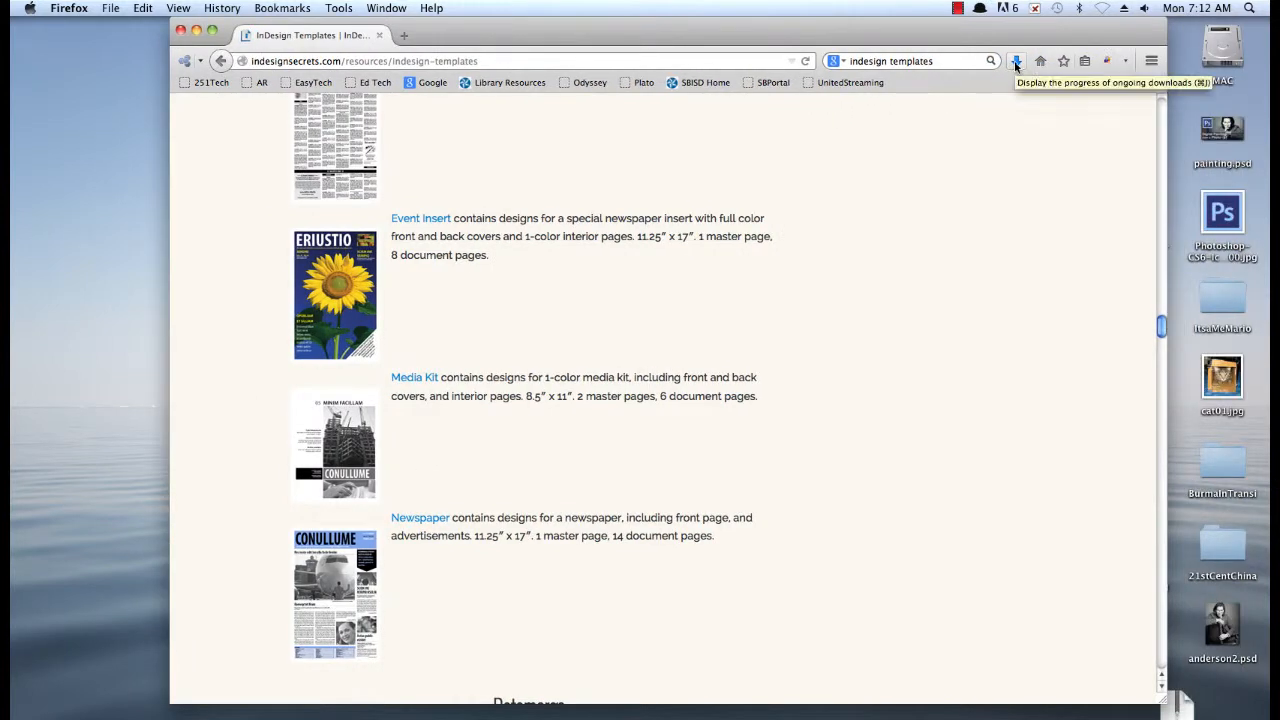
{"action": "left_click", "coordinate": [272, 8]}
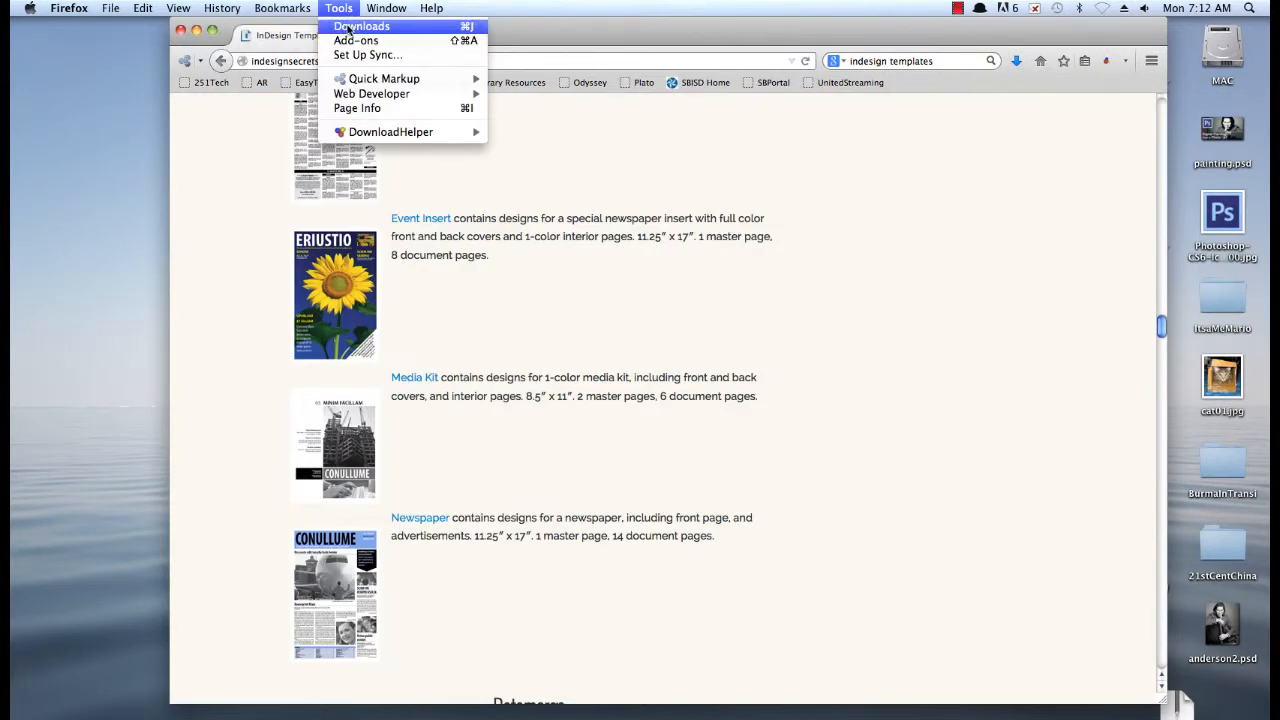
{"action": "left_click", "coordinate": [349, 27]}
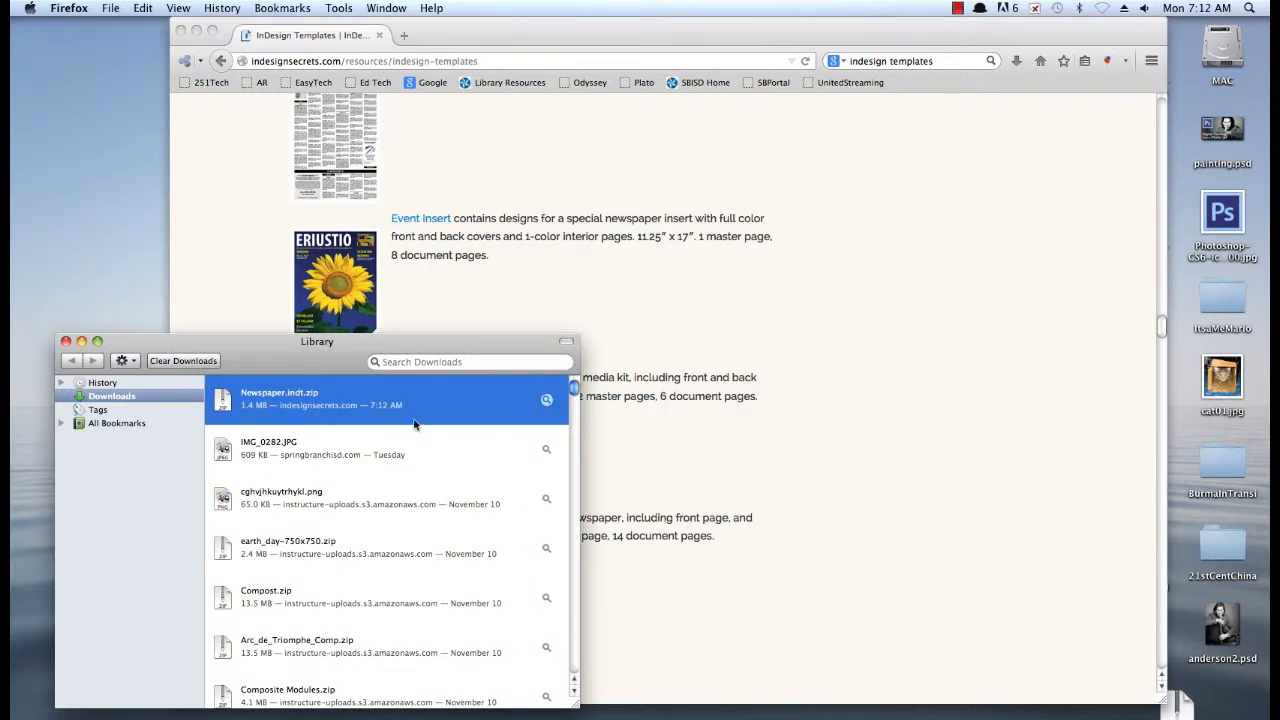
{"action": "left_click", "coordinate": [546, 401]}
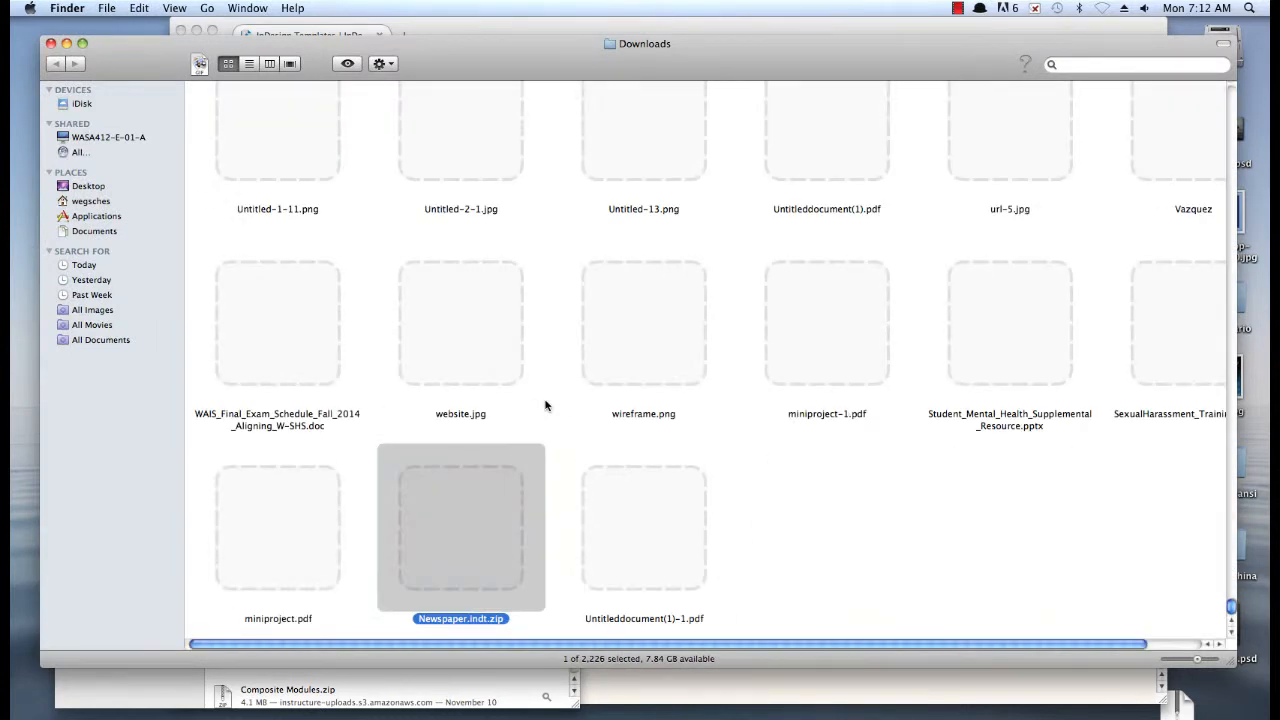
{"action": "double_click", "coordinate": [460, 520]}
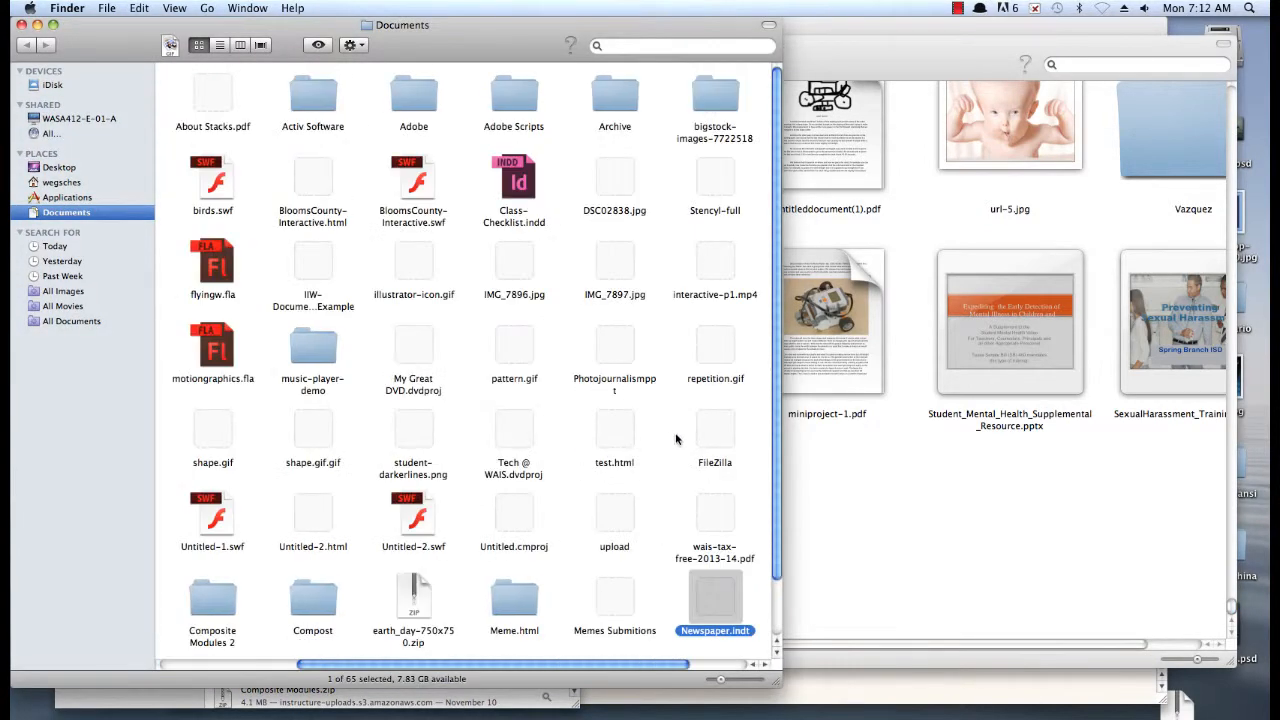
Move Newspaper.indt.zip from the Downloads folder to the Trash and close that folder window
{"action": "left_click", "coordinate": [862, 540]}
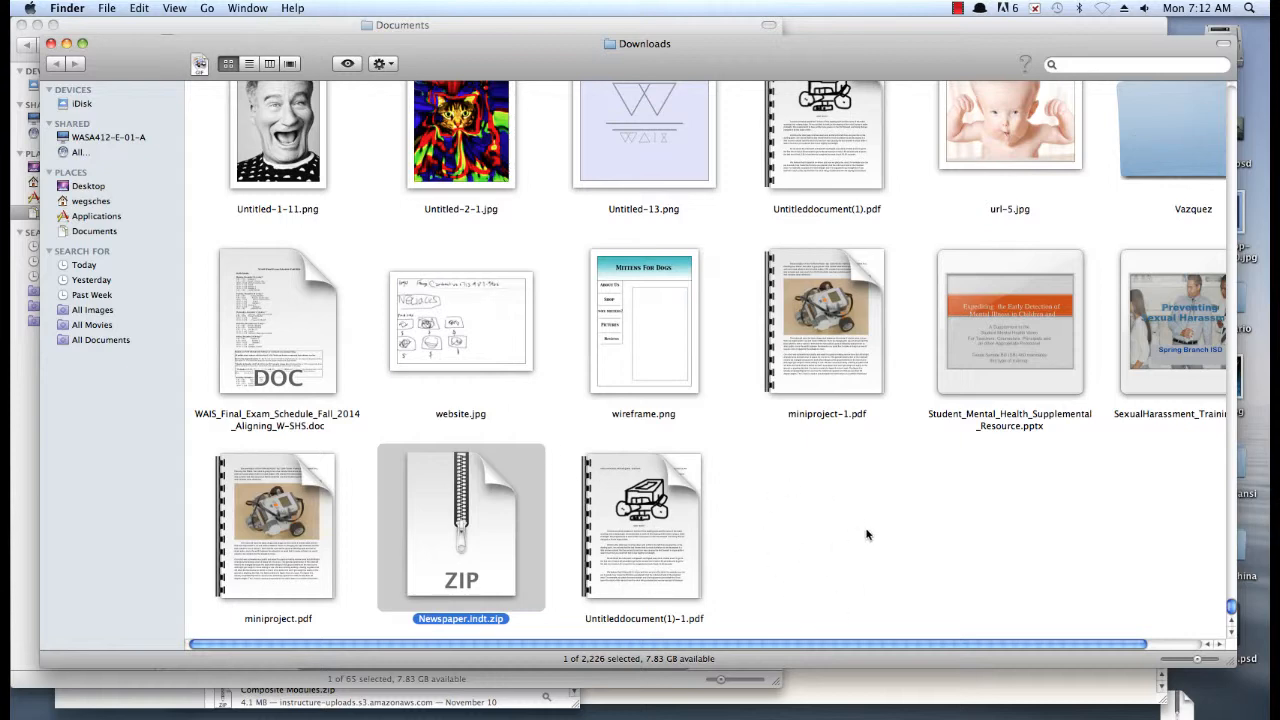
{"action": "left_click_drag", "start_coordinate": [465, 517], "coordinate": [860, 719]}
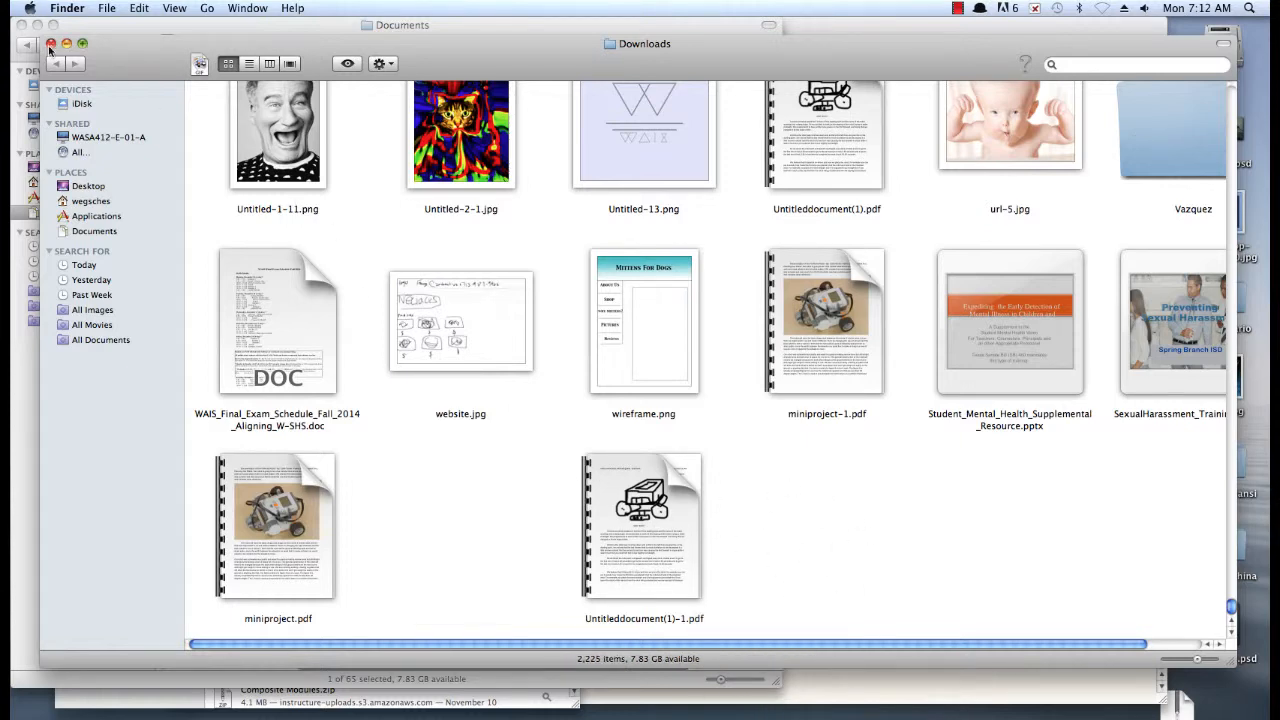
{"action": "left_click", "coordinate": [51, 44]}
Open the extracted Newspaper.indt template from the Documents folder in InDesign and close the folder window
{"action": "left_click_drag", "start_coordinate": [94, 28], "coordinate": [280, 30]}
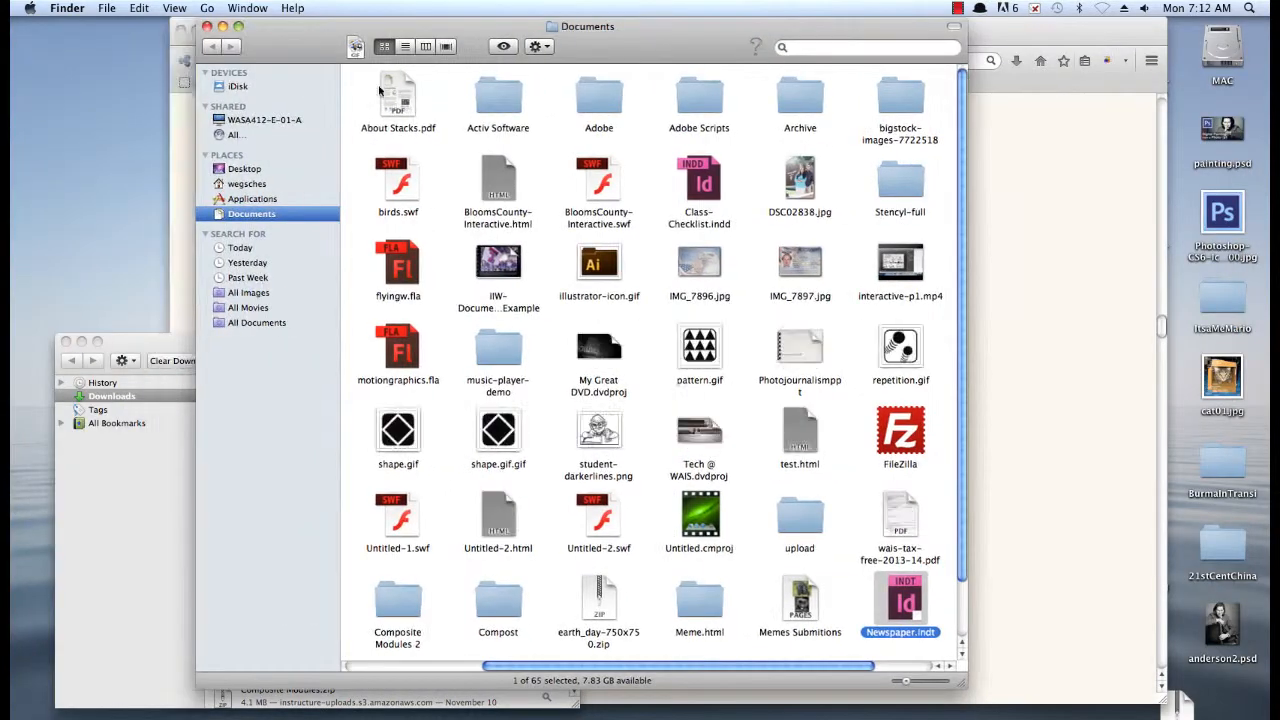
{"action": "left_click", "coordinate": [965, 616]}
{"action": "left_click", "coordinate": [882, 665]}
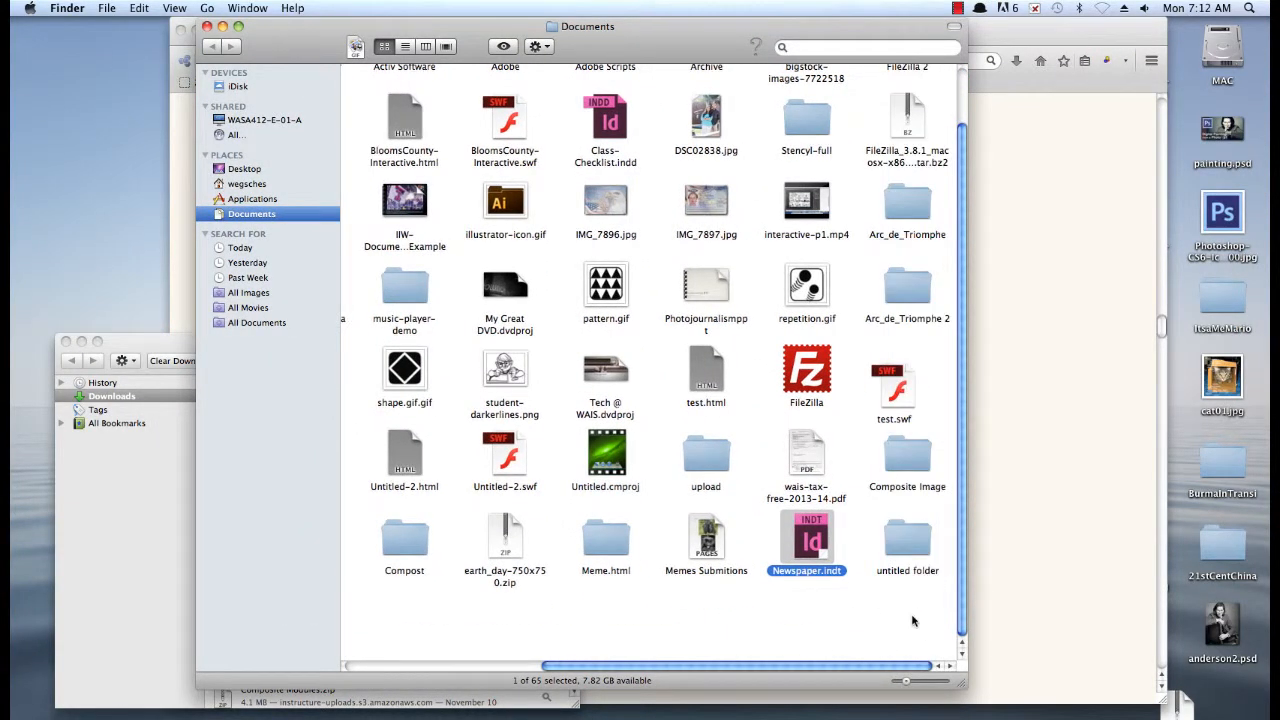
{"action": "left_click", "coordinate": [810, 541]}
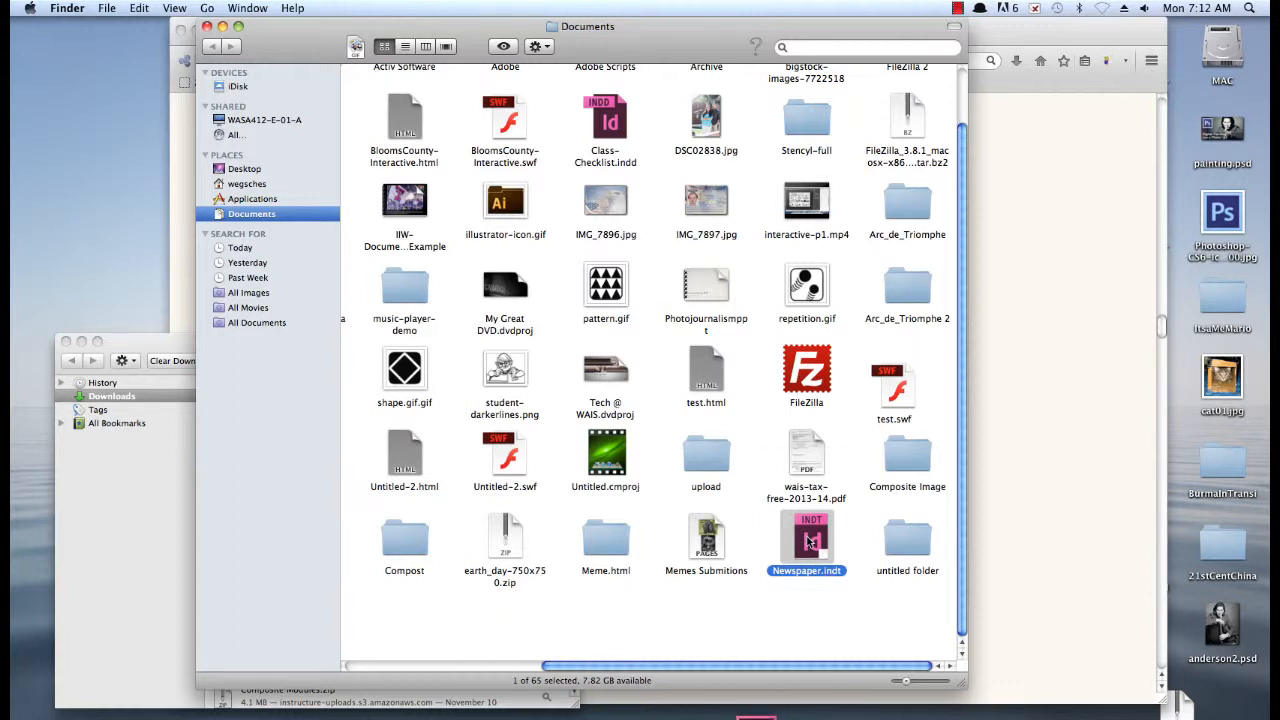
{"action": "left_click", "coordinate": [206, 26]}
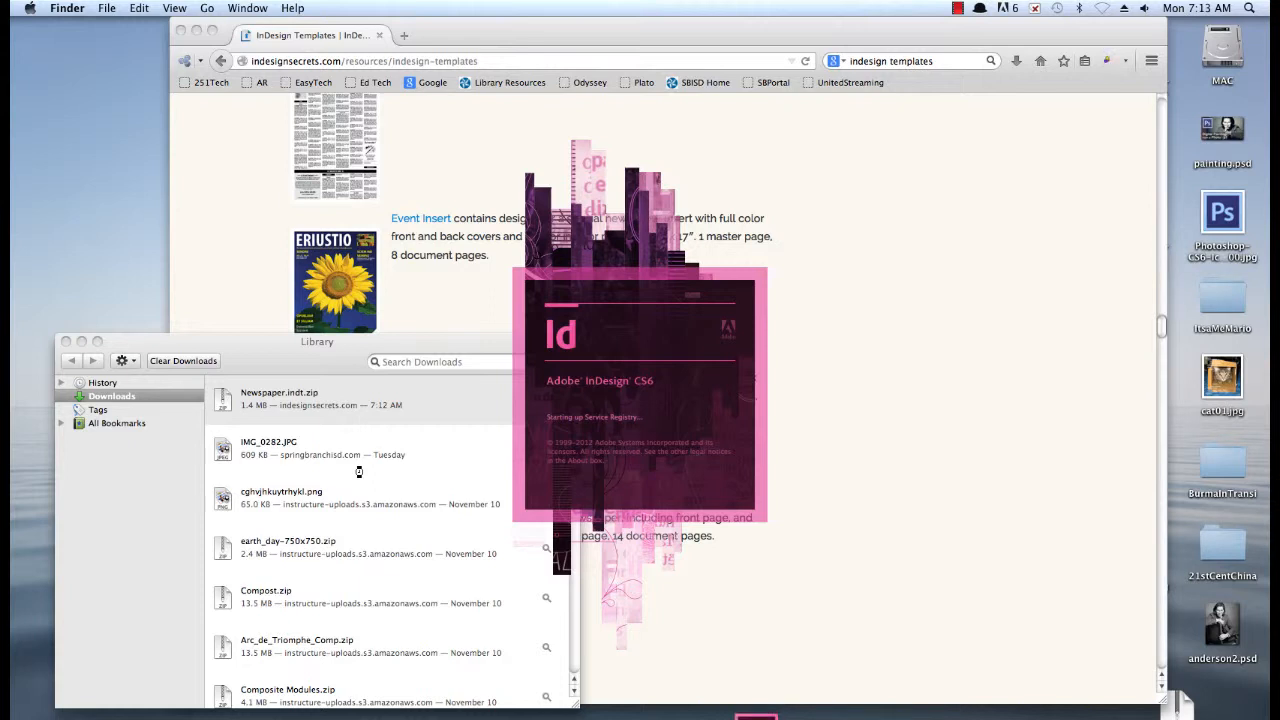
Return to Firefox and search the web for "best free image sites"
{"action": "left_click", "coordinate": [1057, 246]}
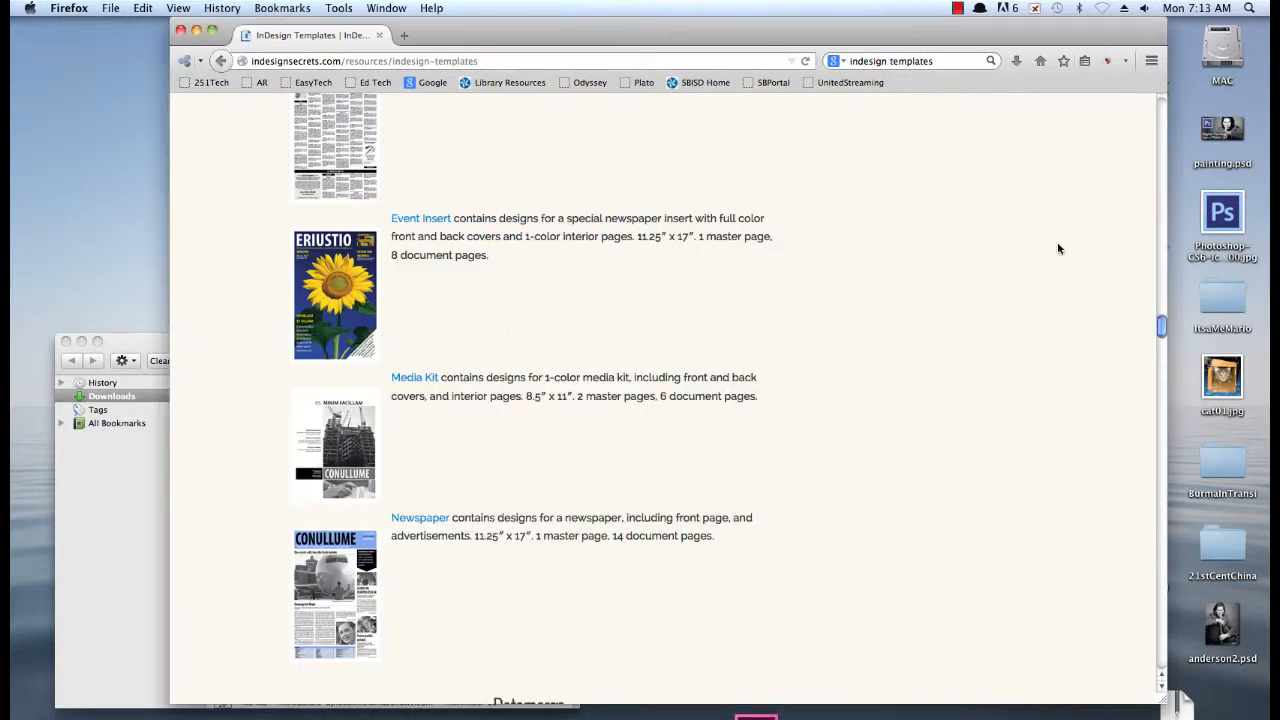
{"action": "left_click", "coordinate": [913, 63]}
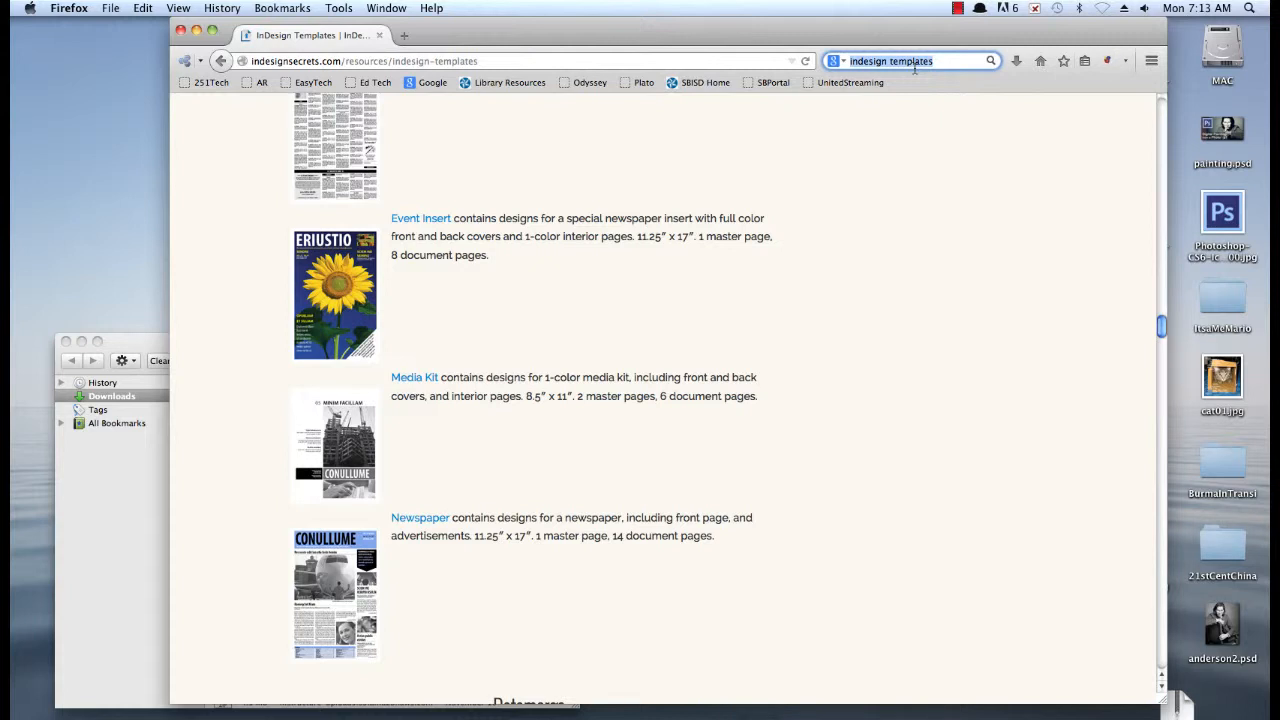
{"action": "type", "text": "best"}
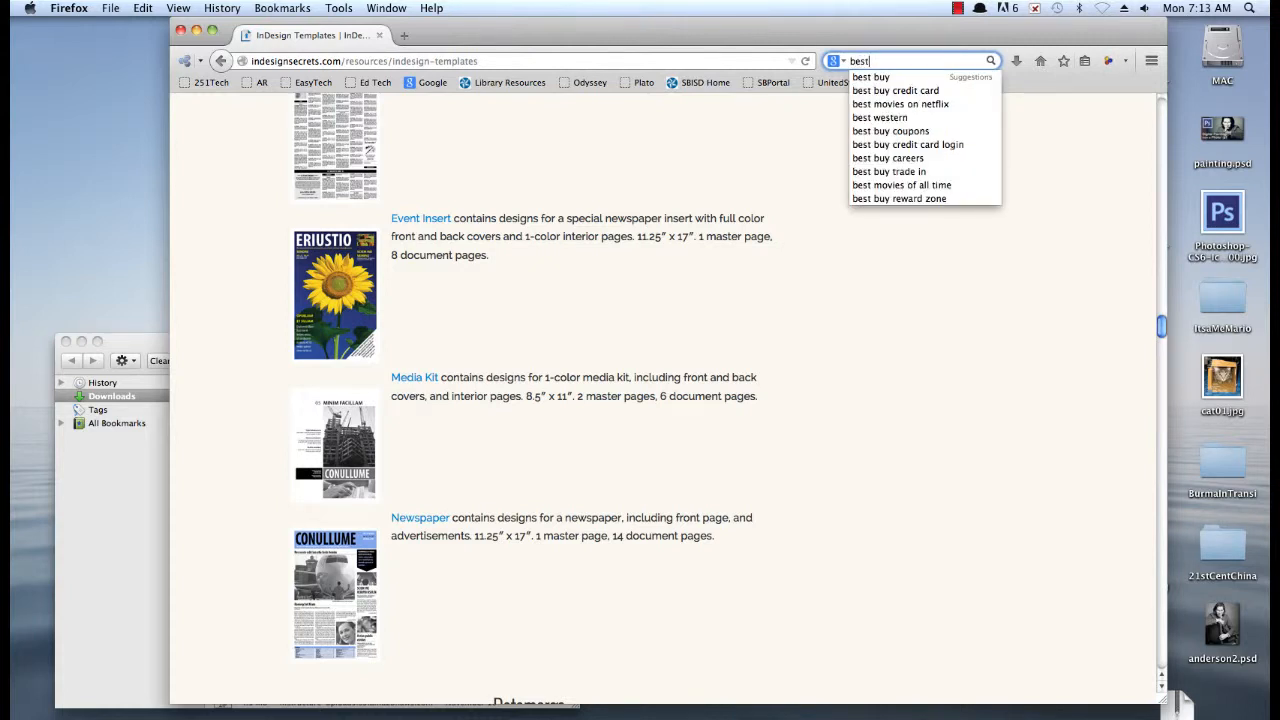
{"action": "type", "text": " free image sites"}
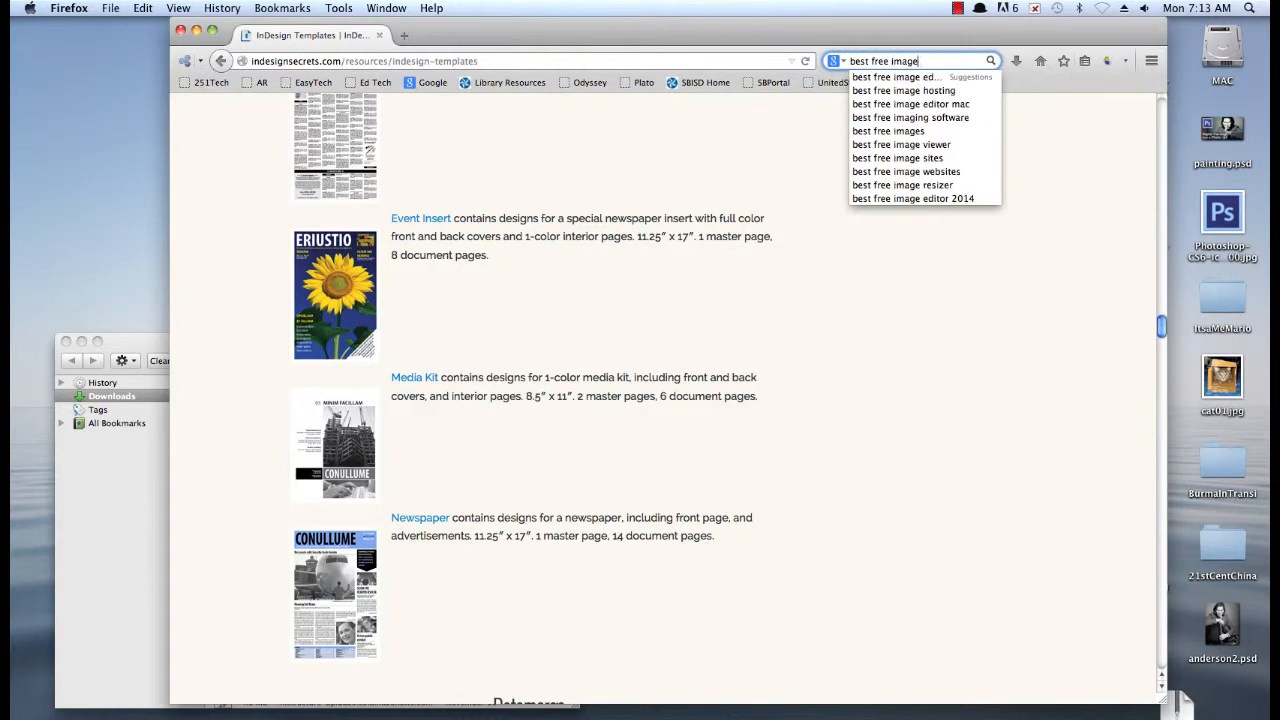
{"action": "key", "text": "Return"}
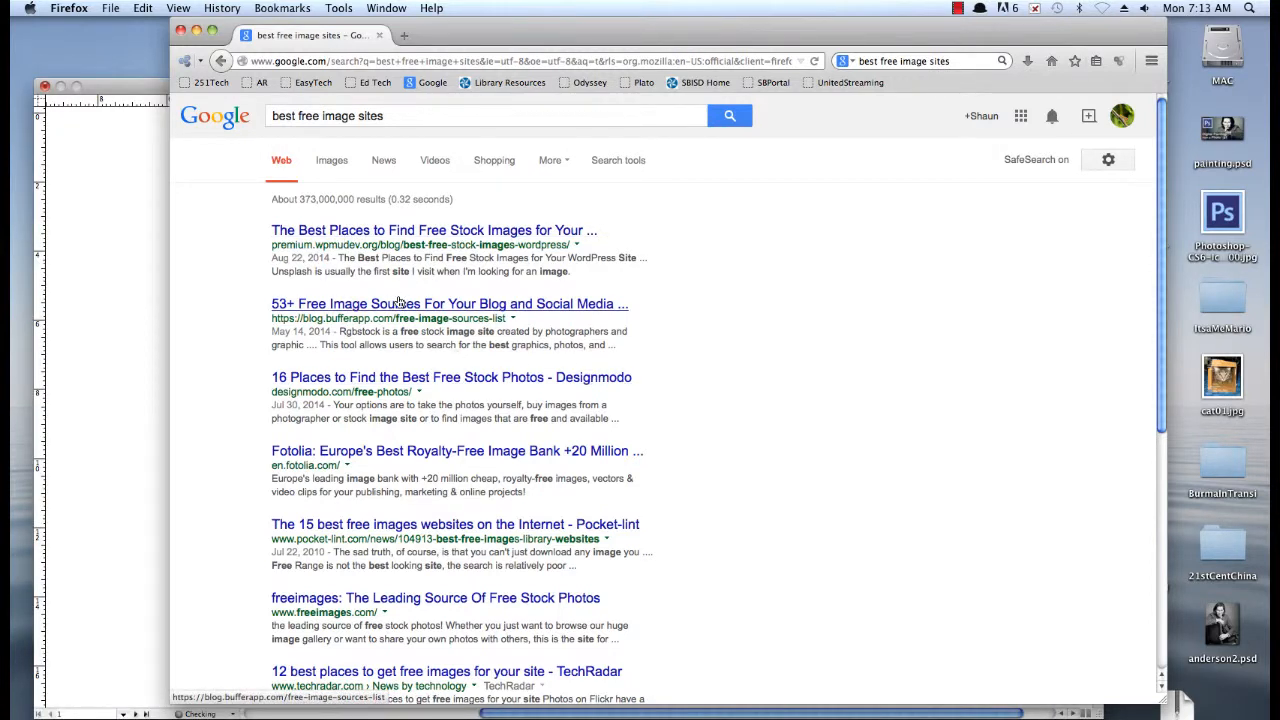
Open the Buffer article "53+ Free Image Sources For Your Blog and Social Media Posts", briefly checking the InDesign document before returning to it
{"action": "left_click", "coordinate": [399, 303]}
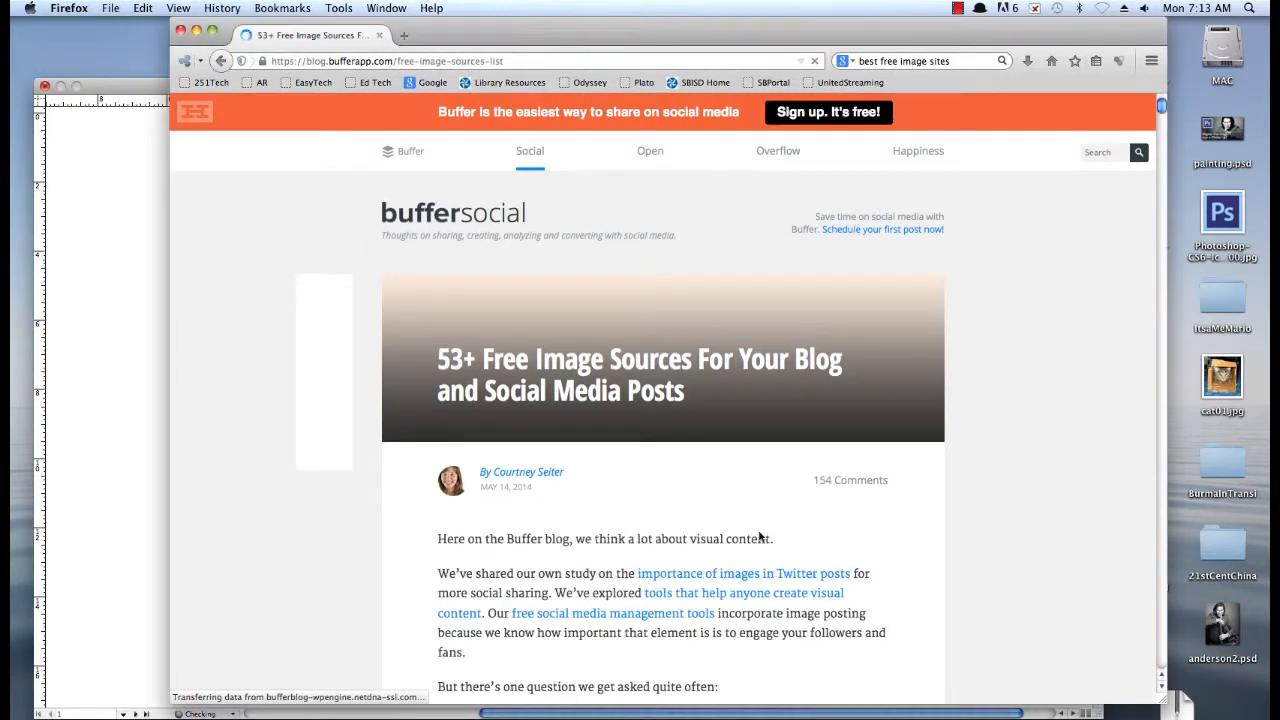
{"action": "left_click", "coordinate": [1161, 198]}
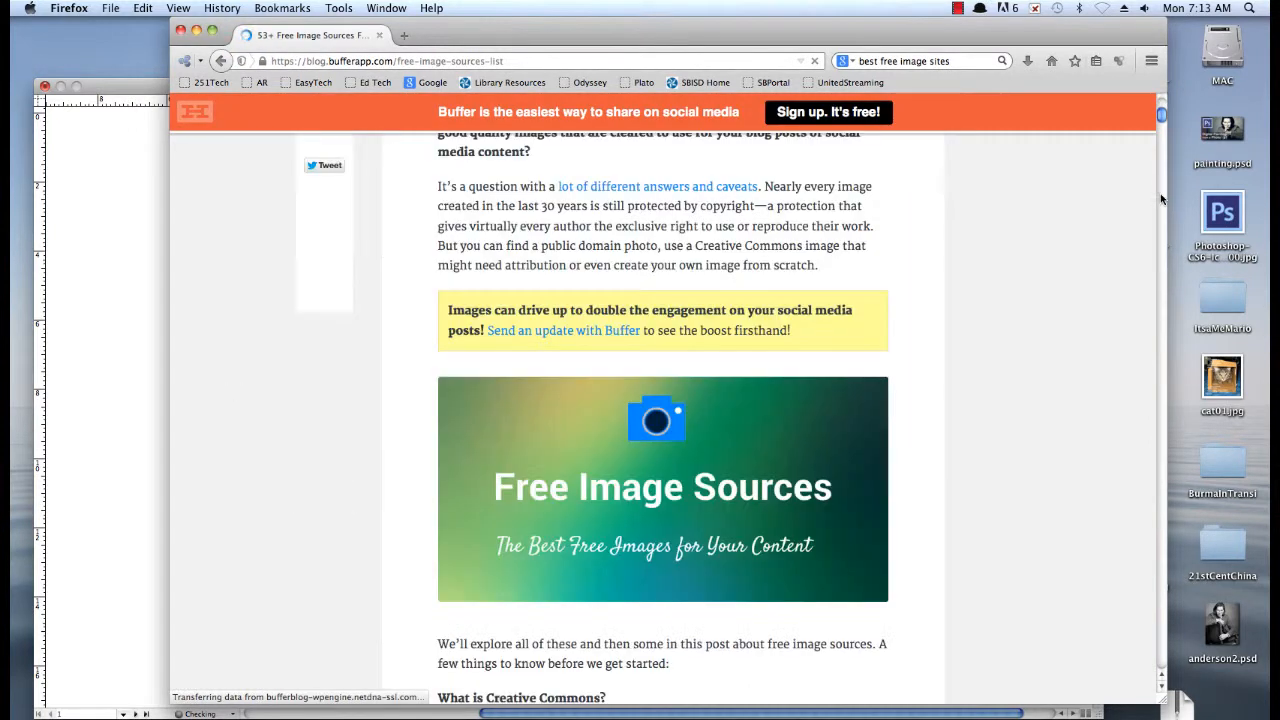
{"action": "key", "text": "super+Tab"}
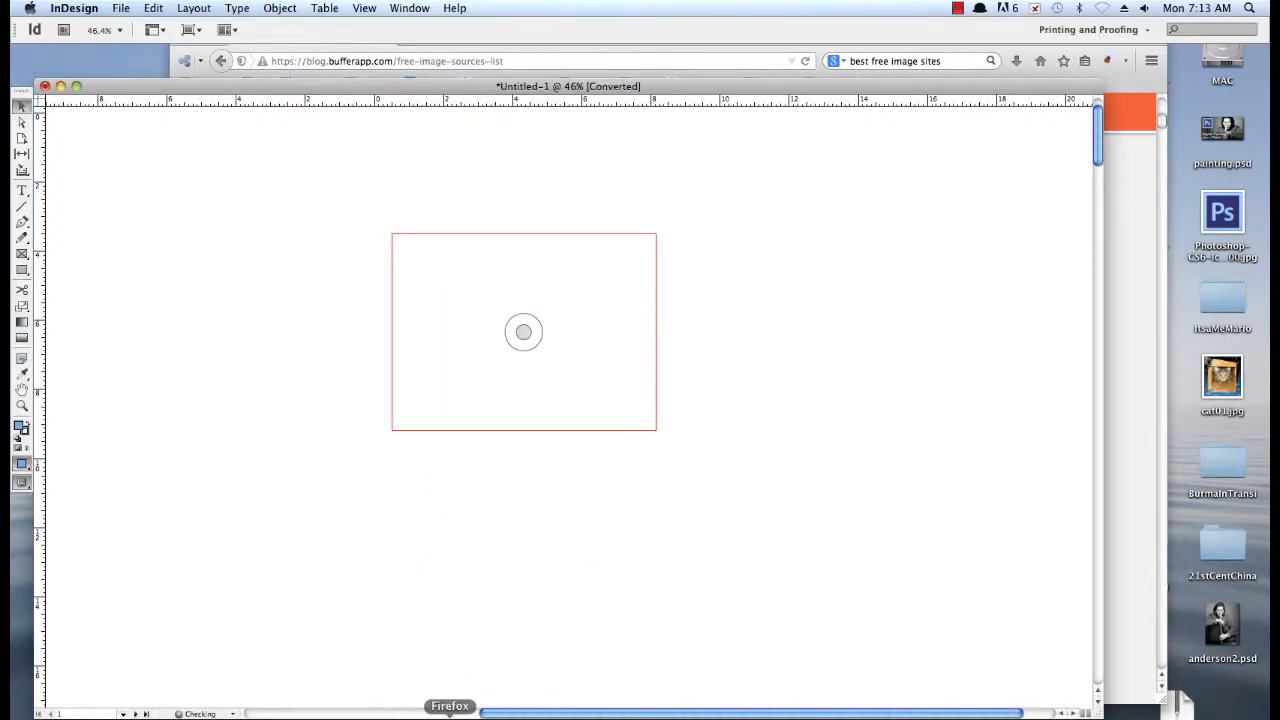
{"action": "key", "text": "super+Tab"}
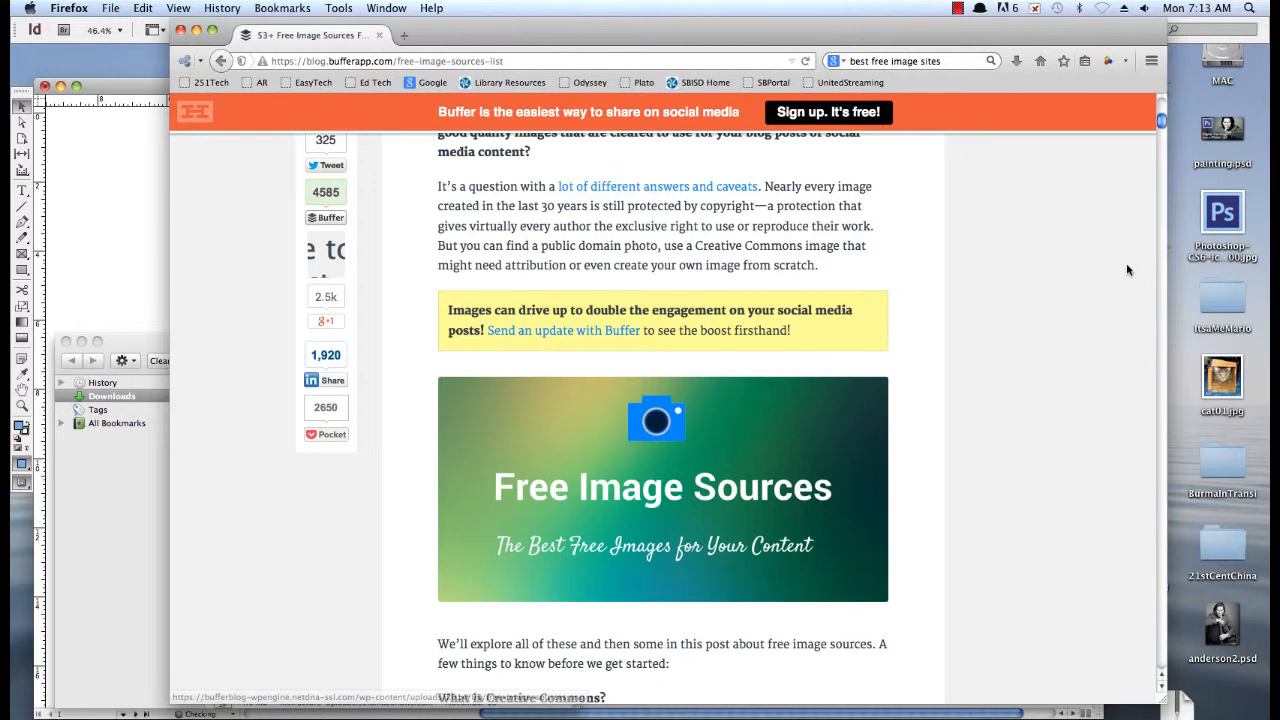
Examine the Buffer article's sections on image licensing, its list of source types and the first searchable photo databases
{"action": "scroll", "coordinate": [1158, 180], "scroll_direction": "down", "scroll_amount": 10}
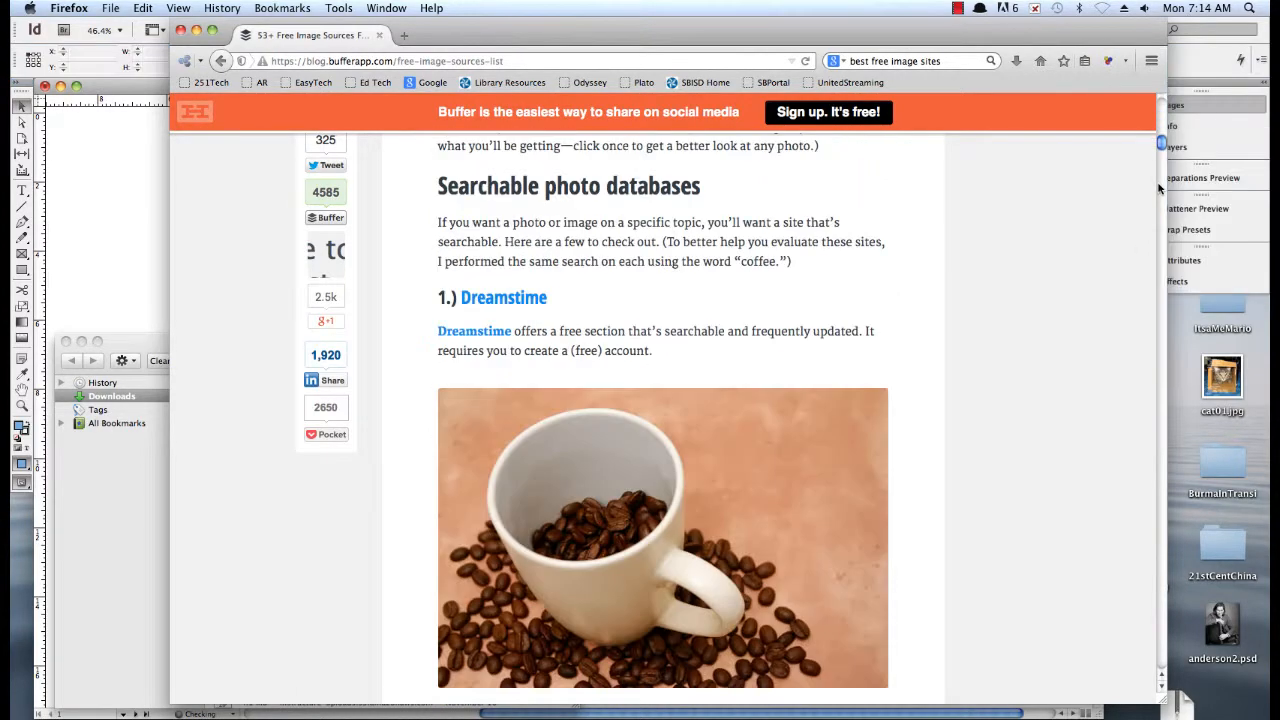
{"action": "scroll", "coordinate": [1160, 166], "scroll_direction": "up", "scroll_amount": 8}
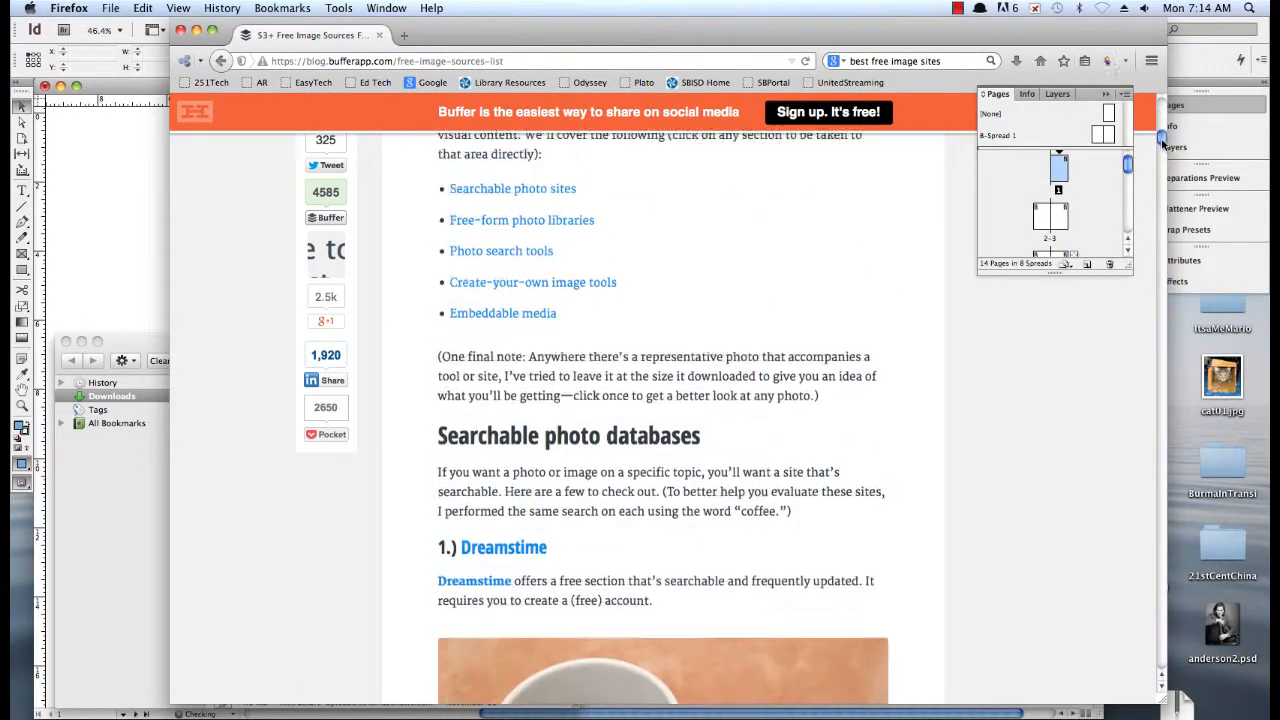
{"action": "key", "text": "super+Tab"}
{"action": "key", "text": "super+Tab"}
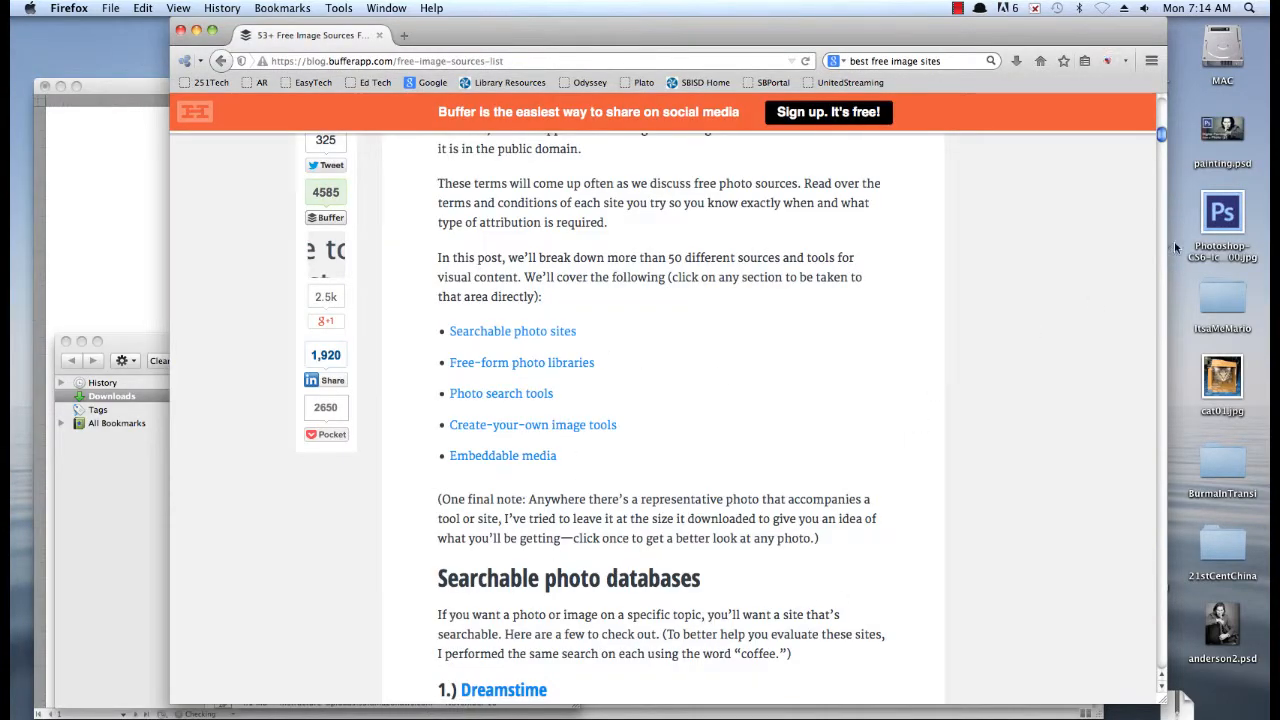
{"action": "scroll", "coordinate": [1162, 125], "scroll_direction": "up", "scroll_amount": 6}
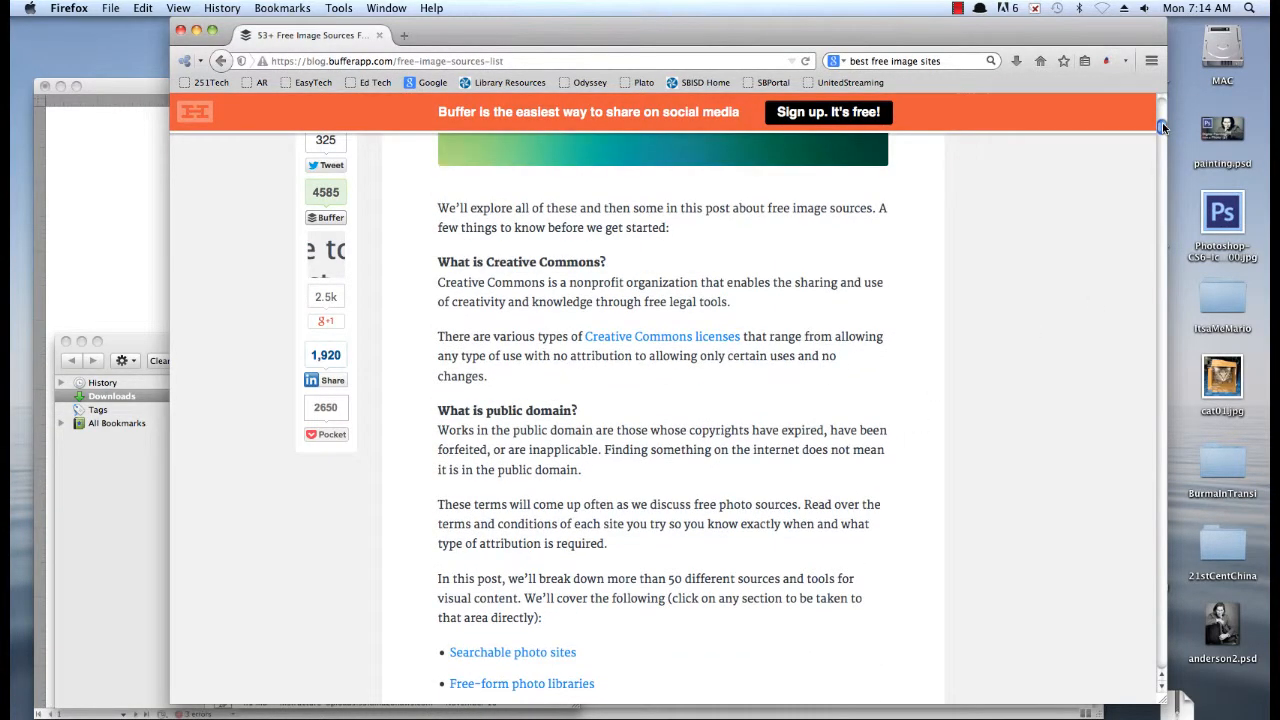
{"action": "scroll", "coordinate": [1162, 120], "scroll_direction": "down", "scroll_amount": 8}
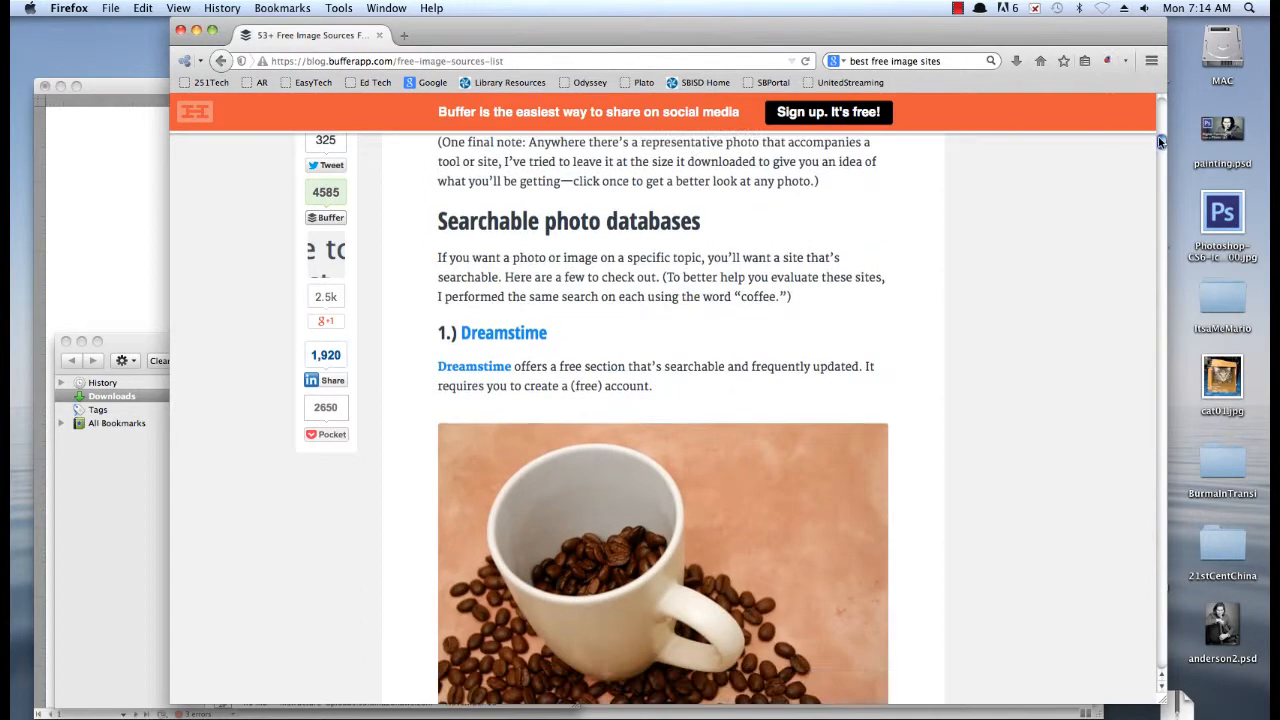
{"action": "scroll", "coordinate": [1160, 143], "scroll_direction": "down", "scroll_amount": 3}
{"action": "scroll", "coordinate": [1160, 143], "scroll_direction": "up", "scroll_amount": 4}
{"action": "left_click_drag", "start_coordinate": [1161, 141], "coordinate": [1161, 148]}
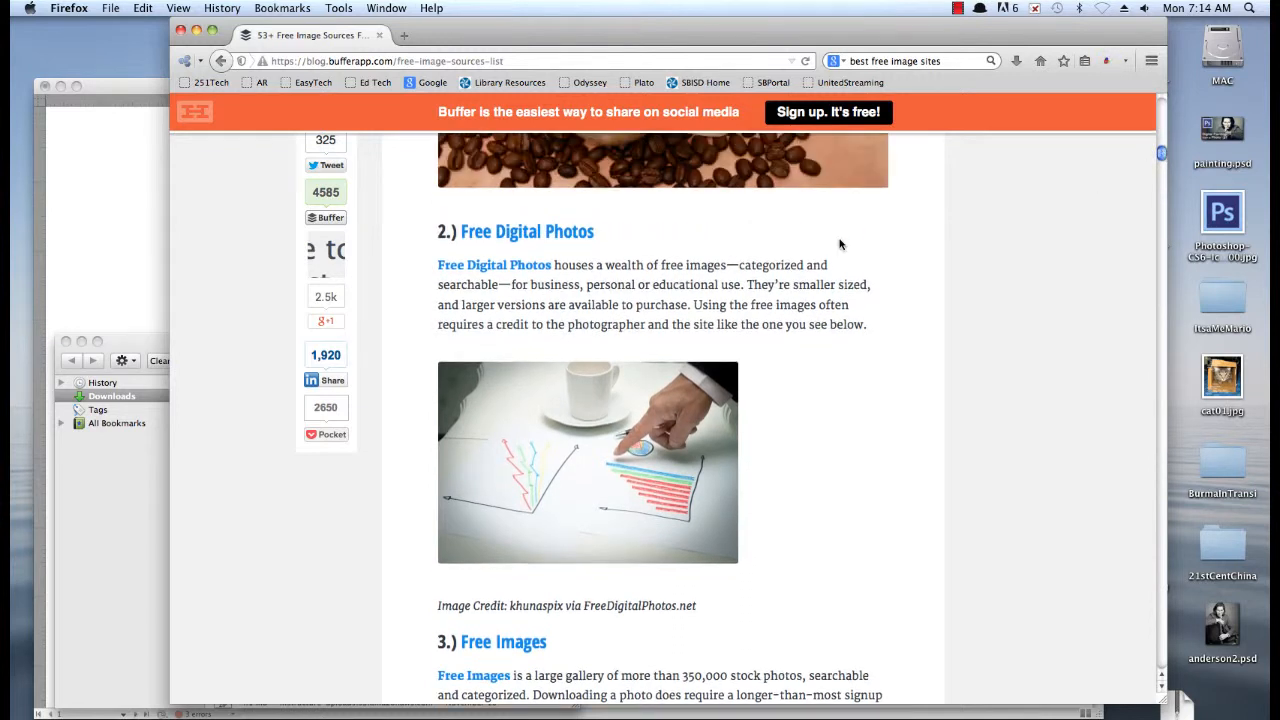
Open the Free Digital Photos link from the article in a new tab and switch to it
{"action": "right_click", "coordinate": [514, 238]}
{"action": "left_click", "coordinate": [575, 250]}
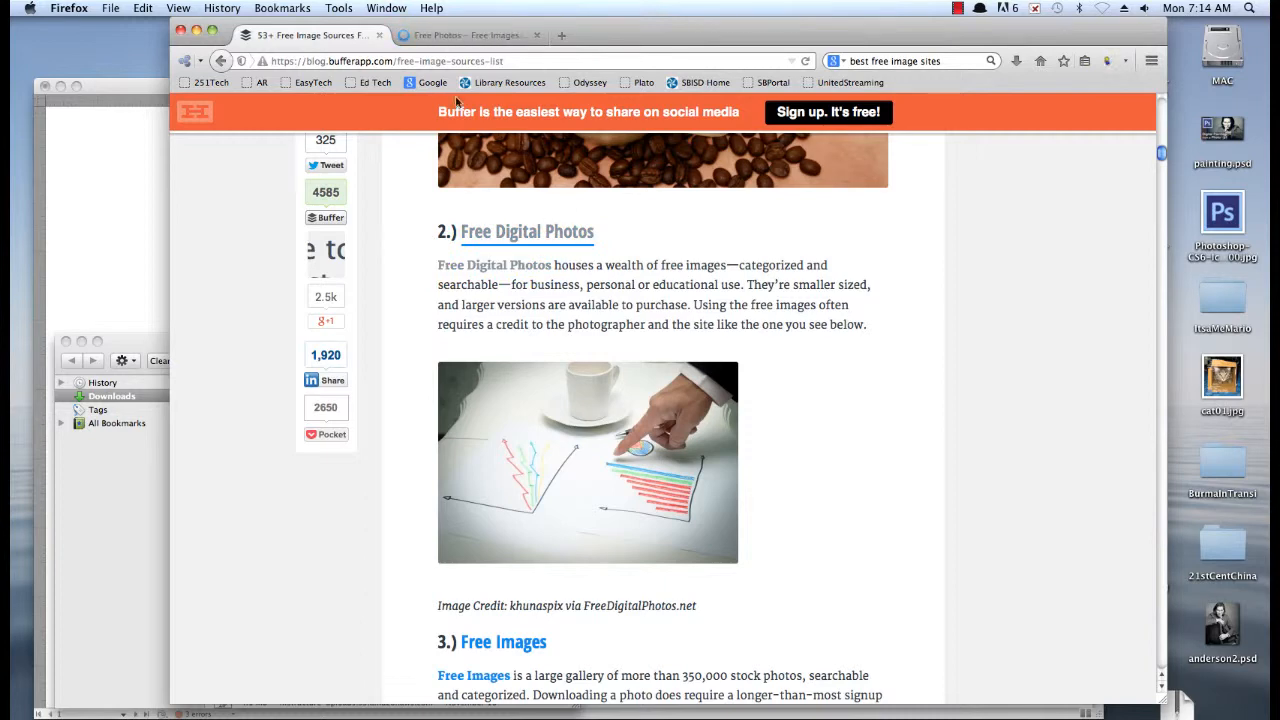
{"action": "left_click", "coordinate": [443, 37]}
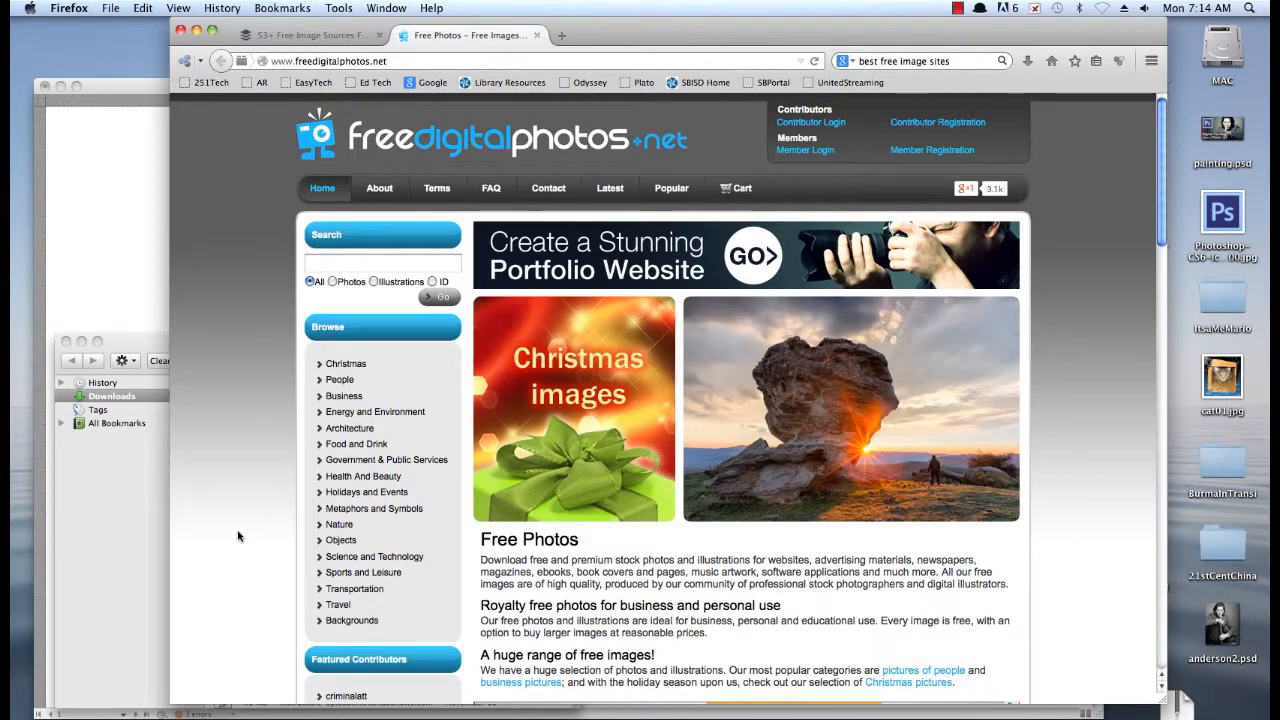
Browse from Nature to Wild Animals to Reptiles And Amphibians and look through the pictures offered there
{"action": "left_click", "coordinate": [339, 525]}
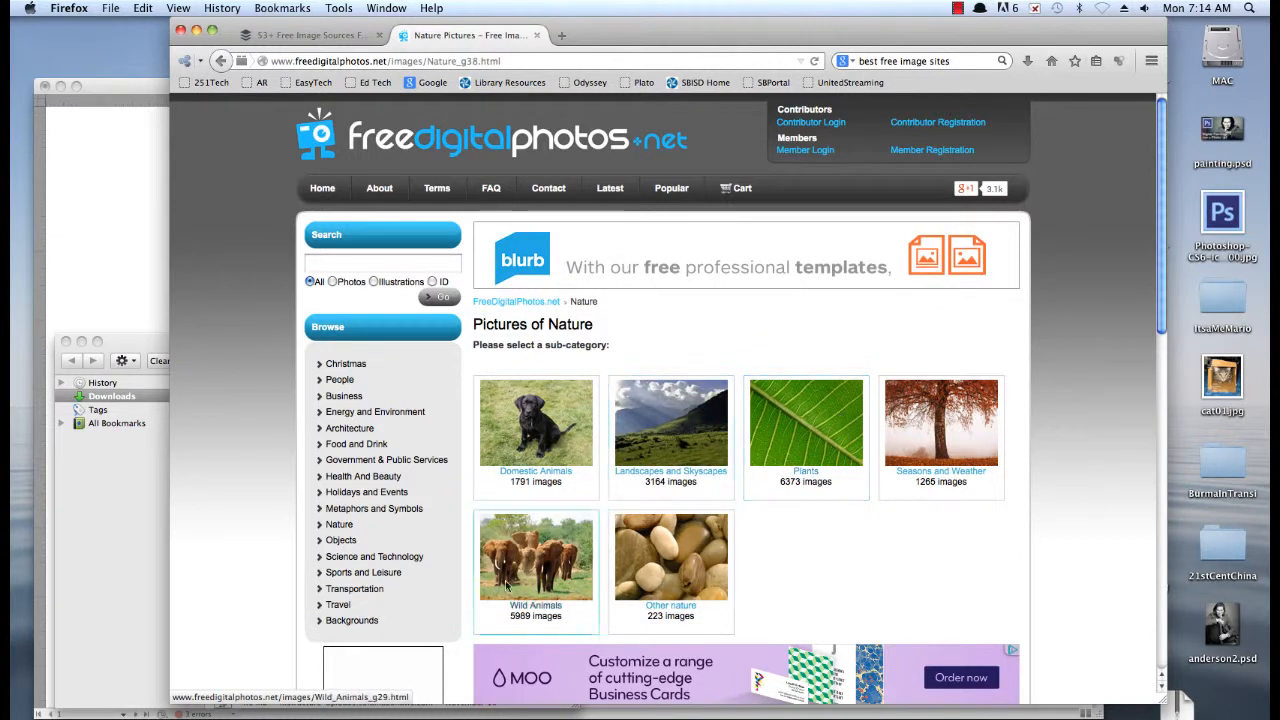
{"action": "left_click", "coordinate": [550, 545]}
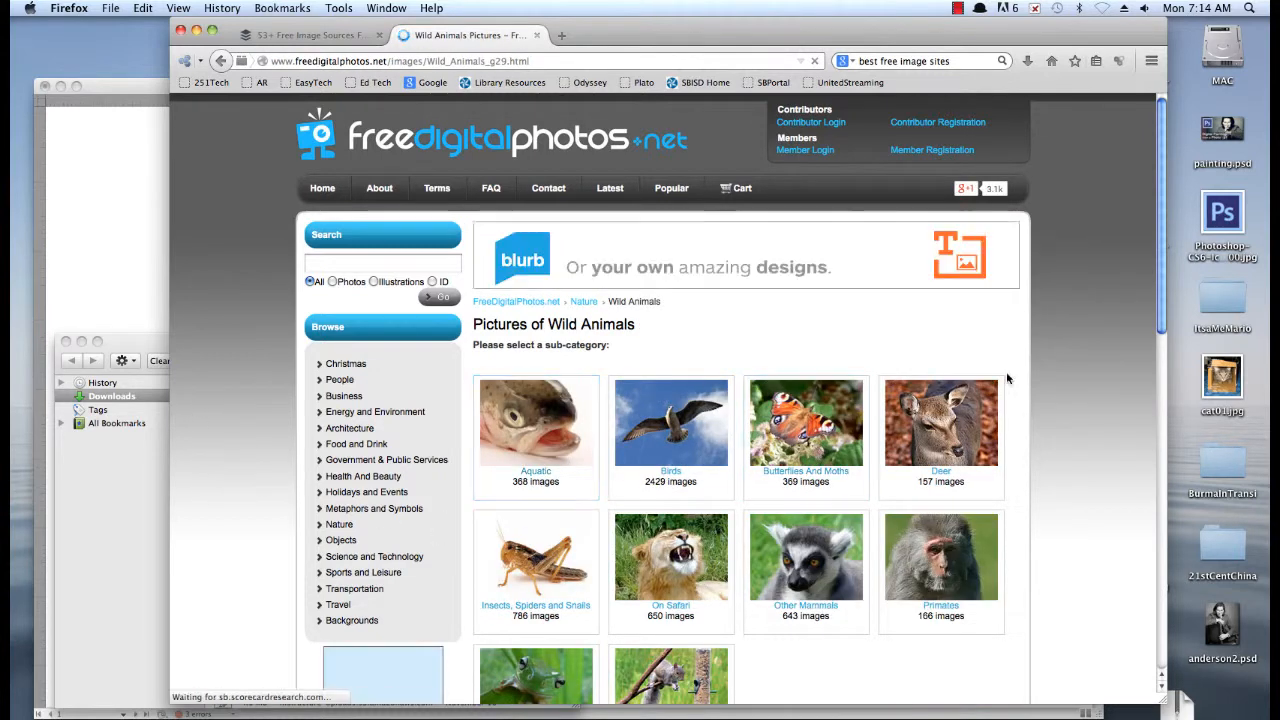
{"action": "scroll", "coordinate": [973, 252], "scroll_direction": "down", "scroll_amount": 3}
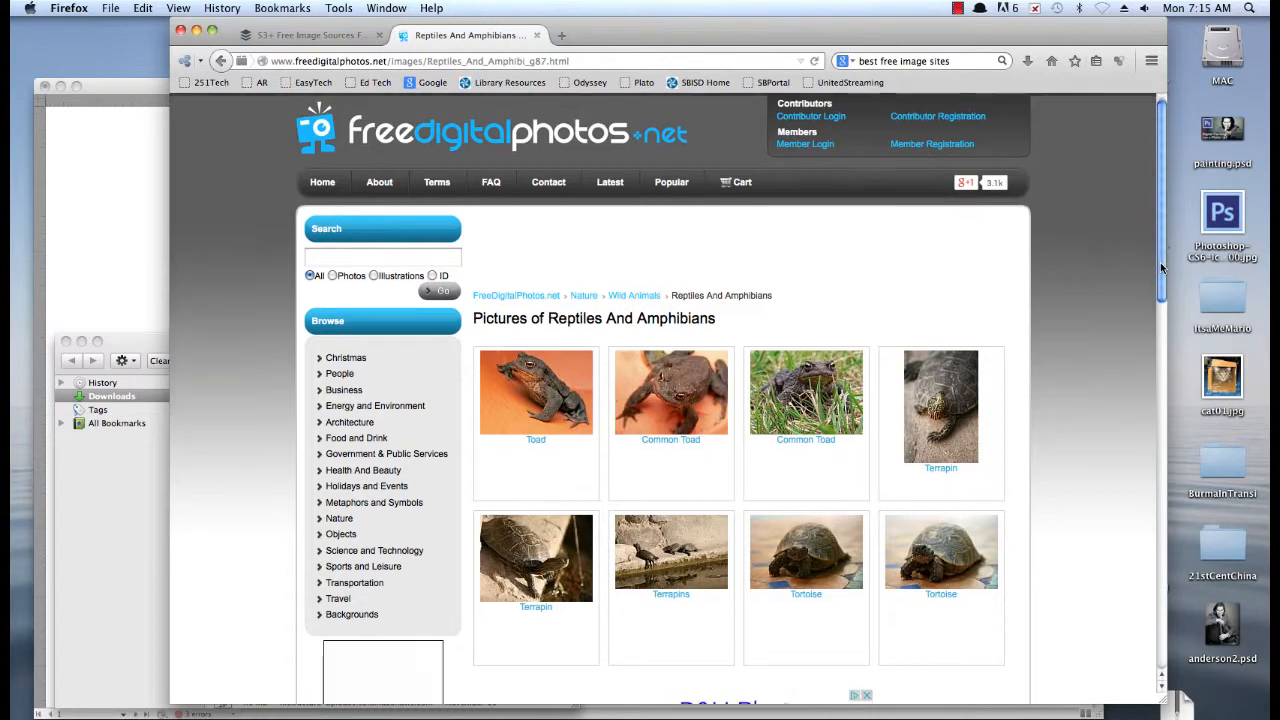
{"action": "left_click_drag", "start_coordinate": [1160, 262], "coordinate": [1131, 237]}
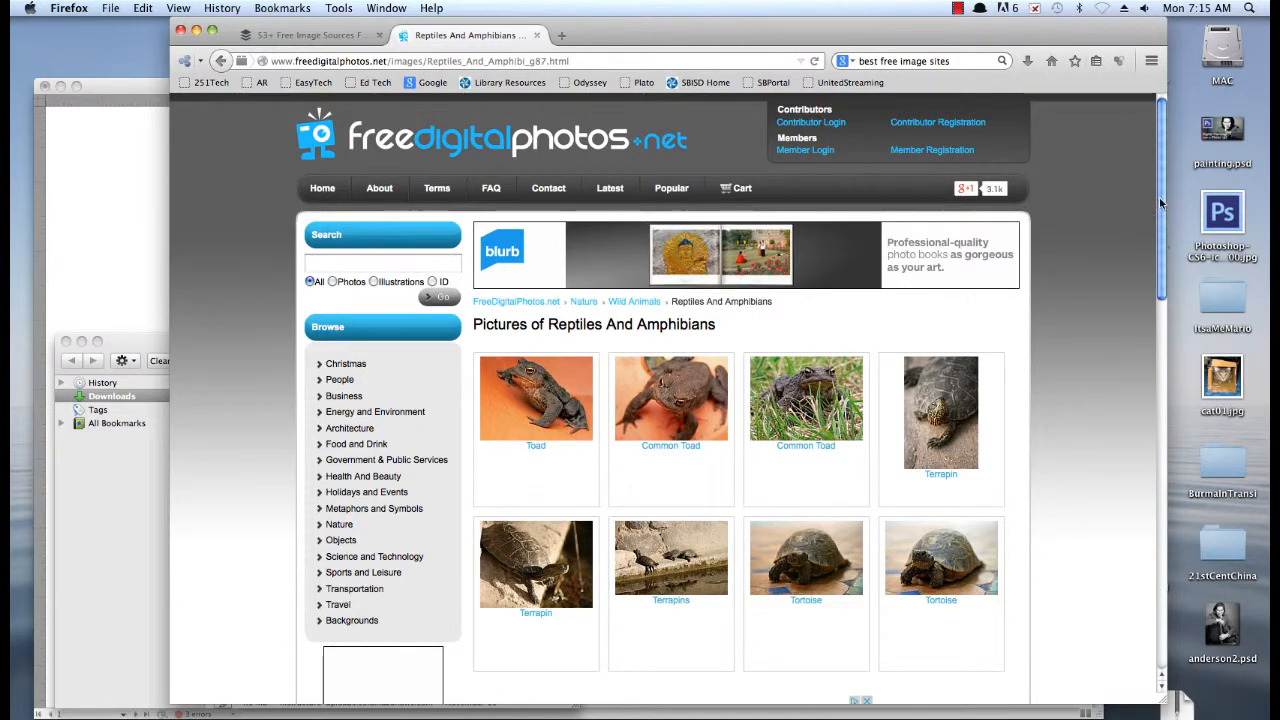
{"action": "left_click_drag", "start_coordinate": [1159, 197], "coordinate": [1157, 420]}
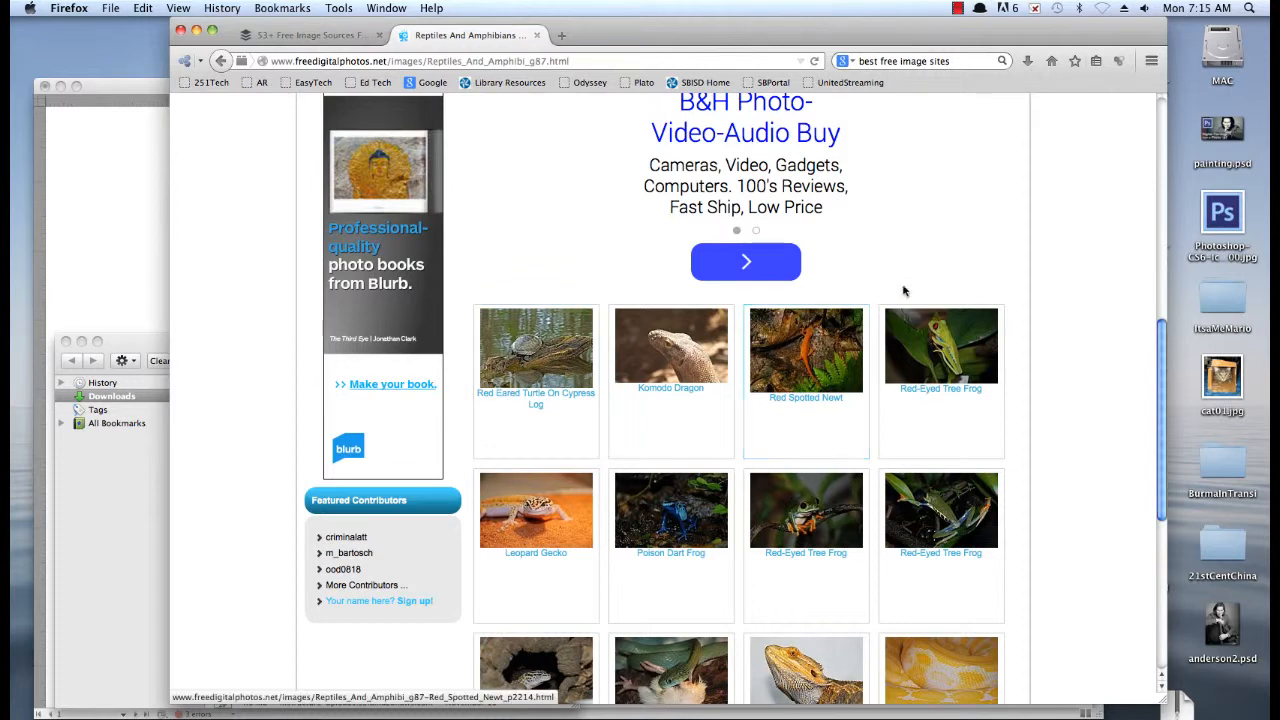
{"action": "left_click_drag", "start_coordinate": [1157, 367], "coordinate": [1149, 246]}
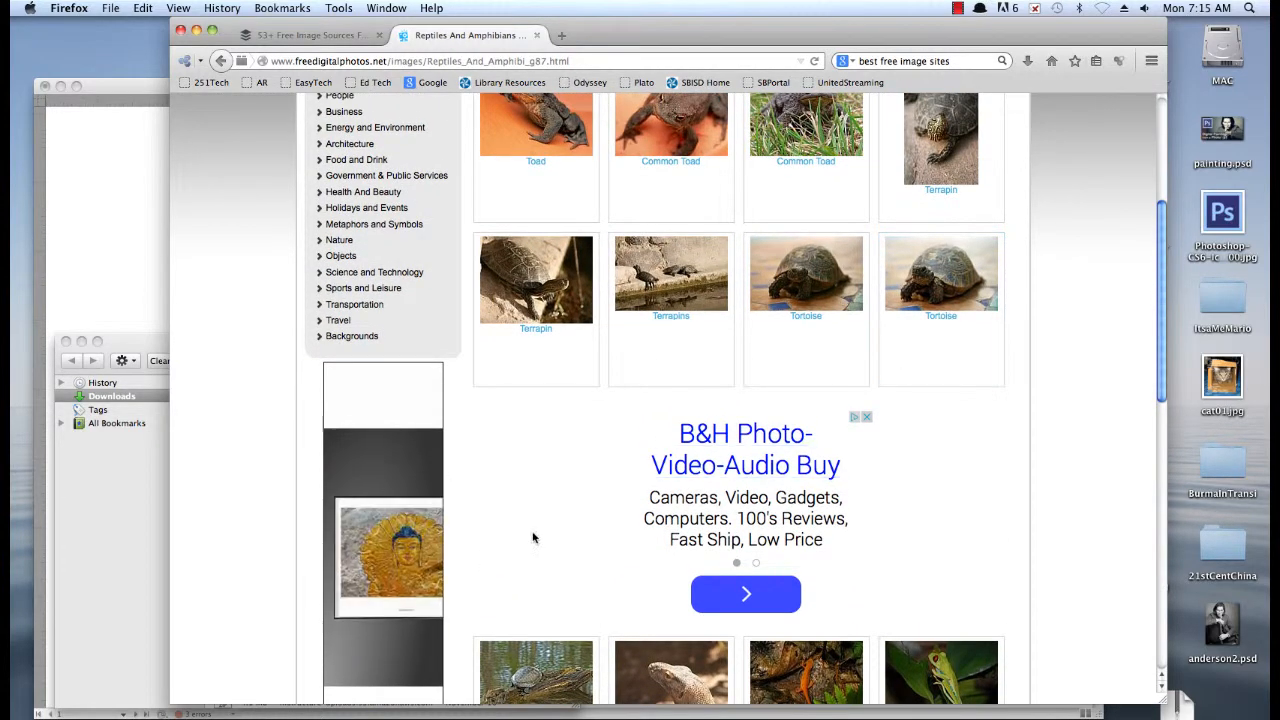
{"action": "left_click_drag", "start_coordinate": [1163, 362], "coordinate": [1159, 268]}
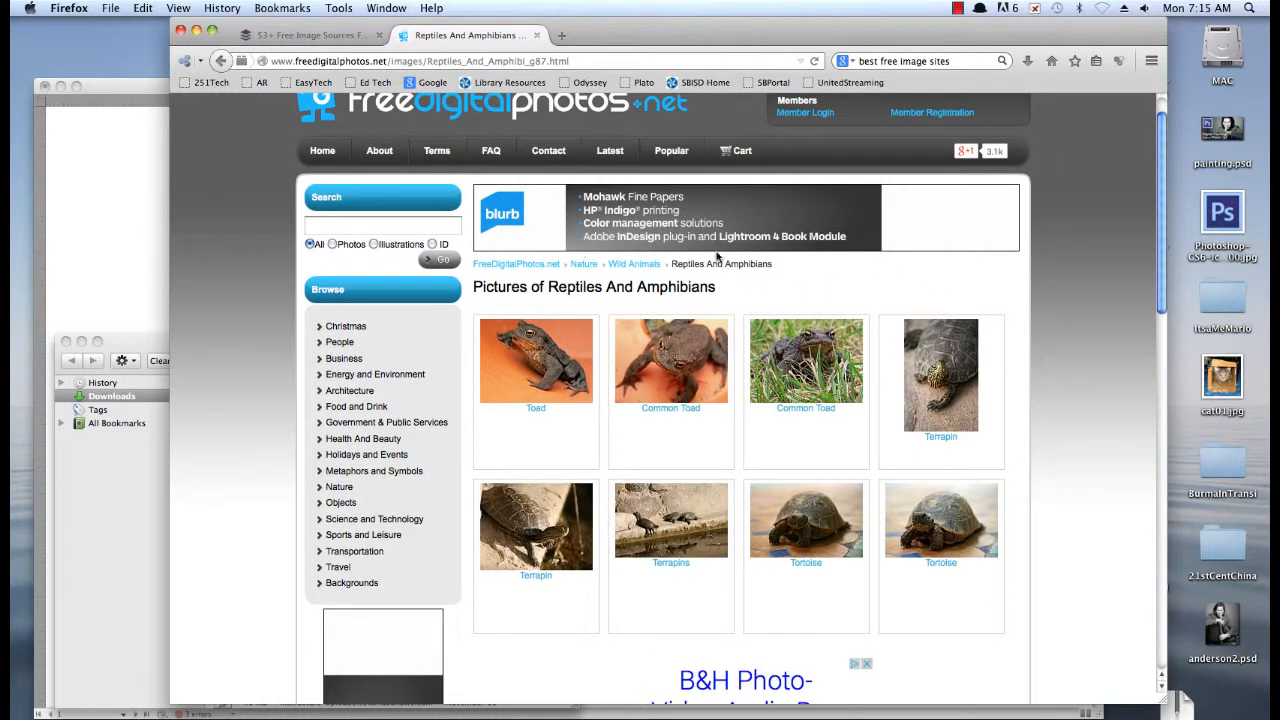
{"action": "left_click_drag", "start_coordinate": [1163, 294], "coordinate": [1153, 462]}
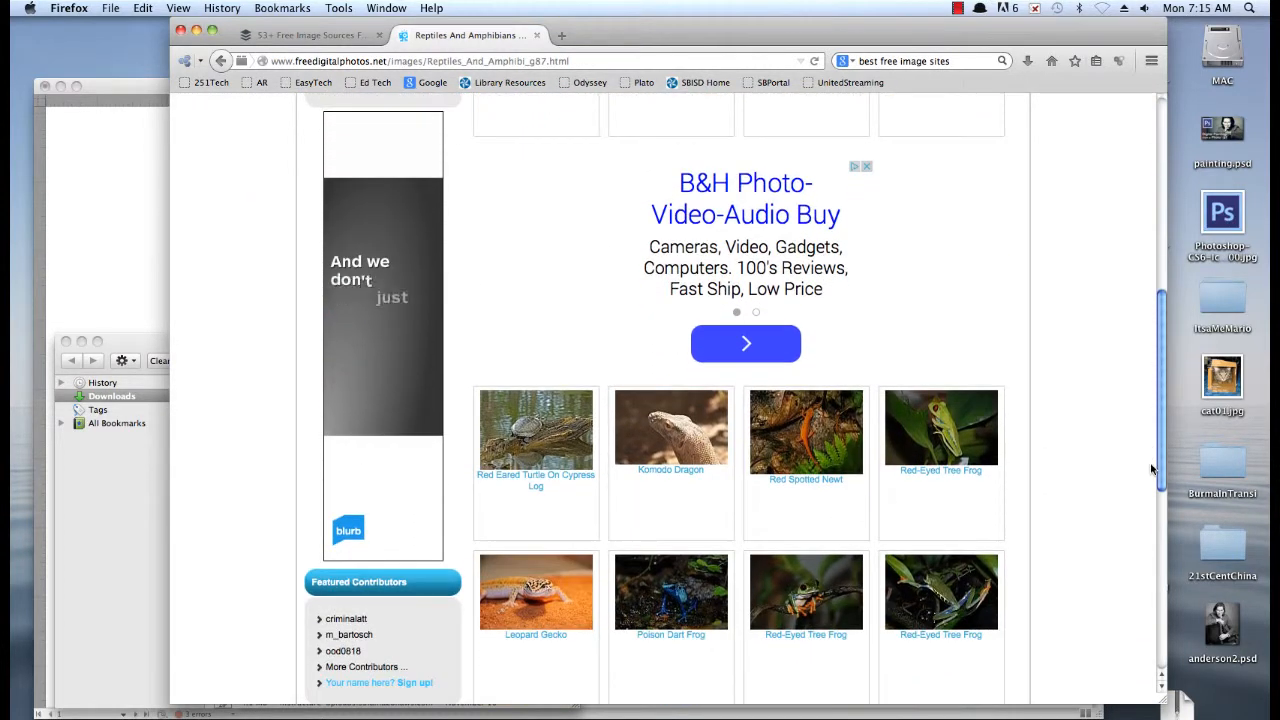
Switch to InDesign, move the front page's sidebar column onto the left pasteboard, and shift the main story across to the right margin
{"action": "left_click", "coordinate": [123, 274]}
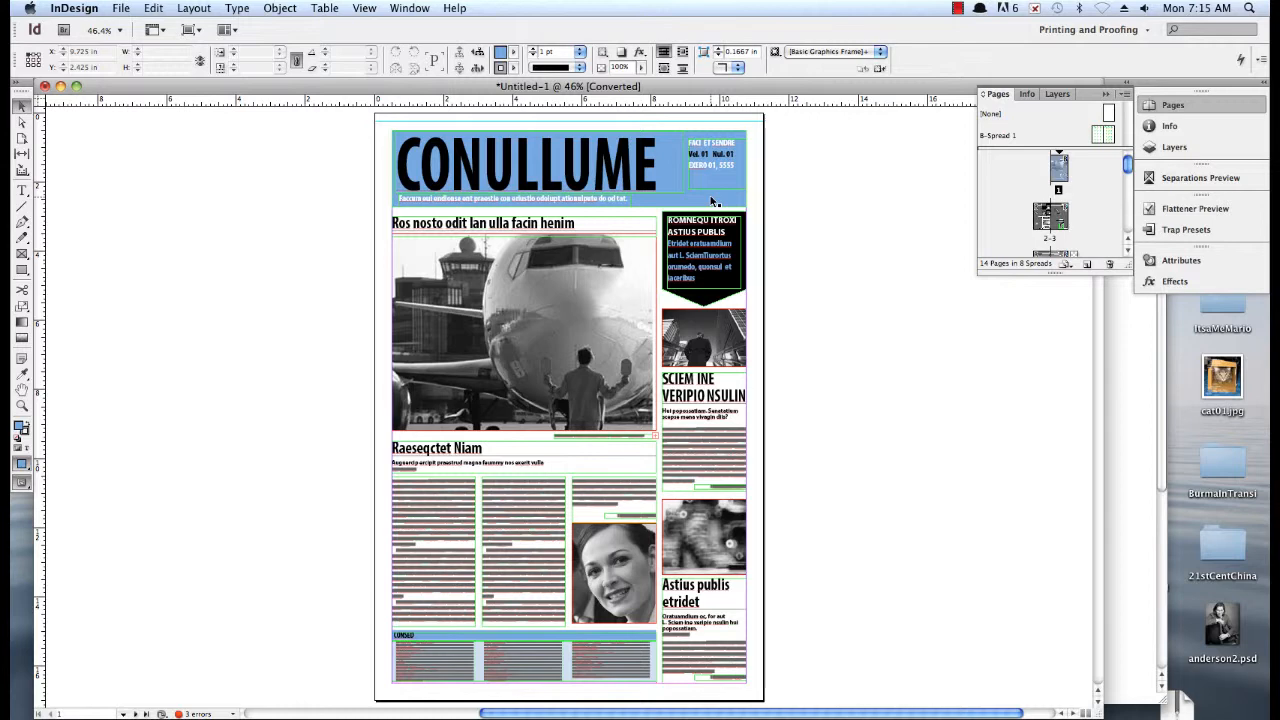
{"action": "left_click_drag", "start_coordinate": [781, 246], "coordinate": [690, 690]}
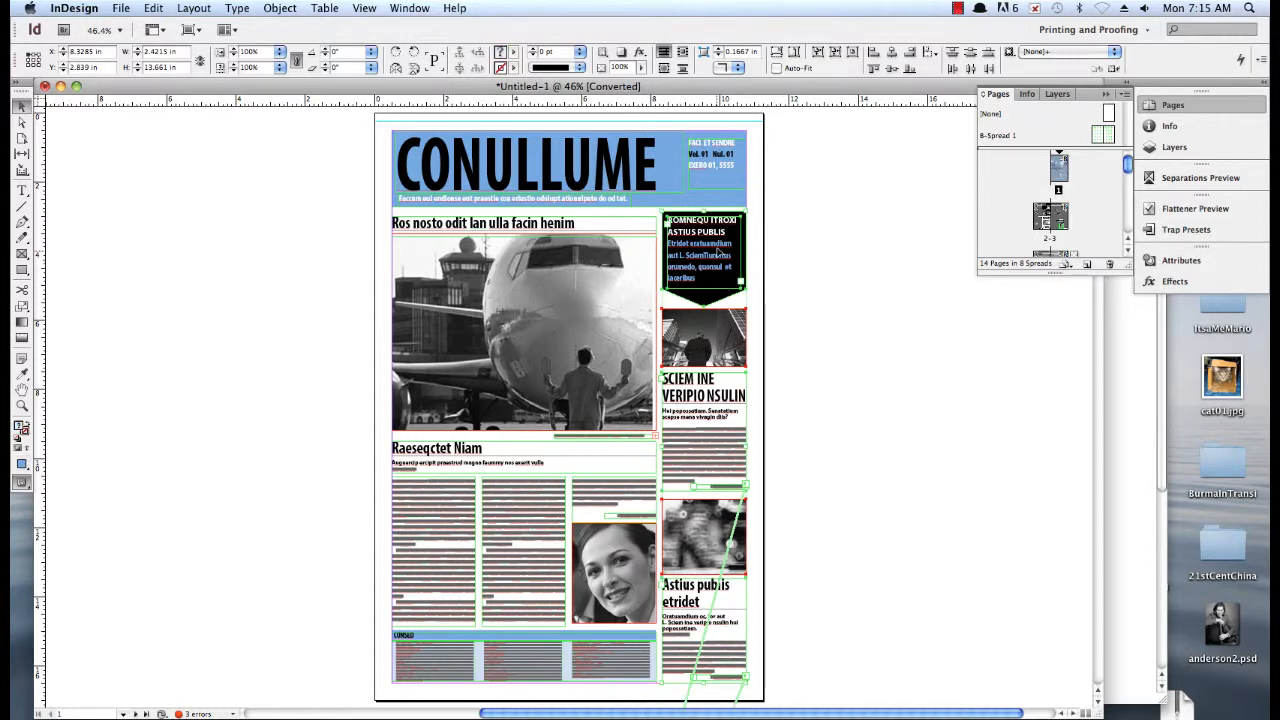
{"action": "left_click_drag", "start_coordinate": [438, 256], "coordinate": [351, 258]}
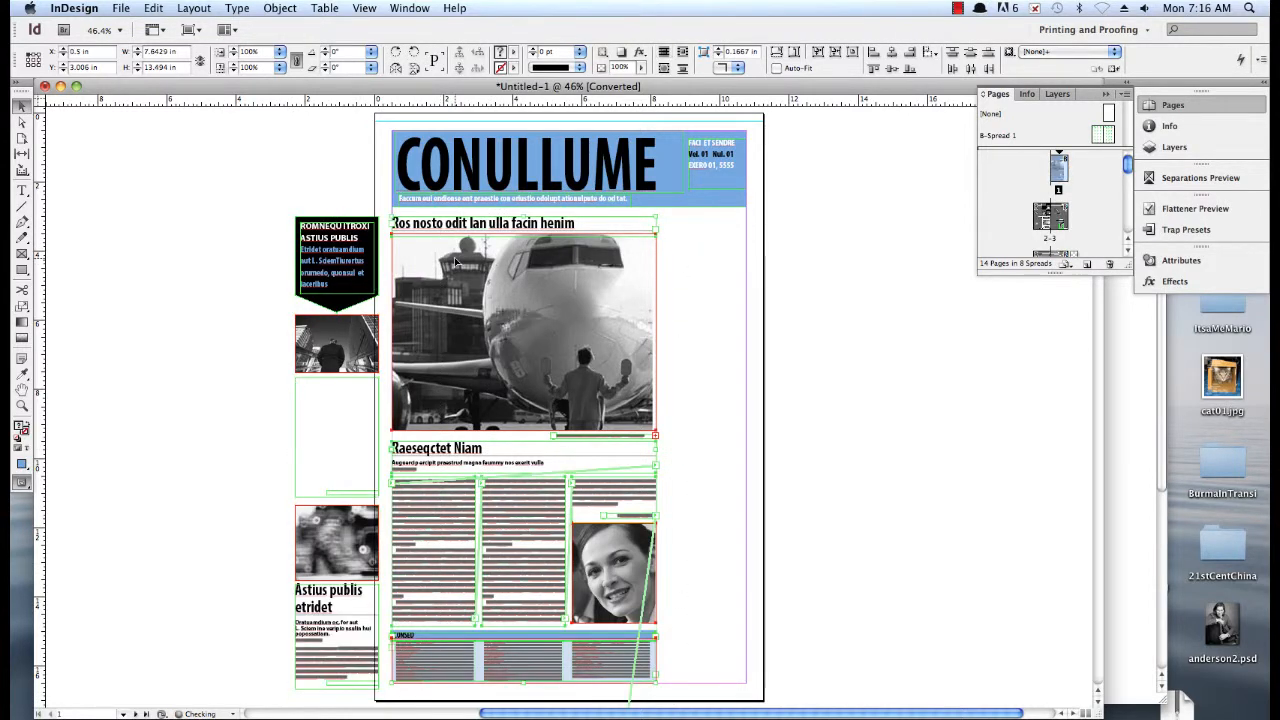
{"action": "left_click_drag", "start_coordinate": [460, 262], "coordinate": [555, 266]}
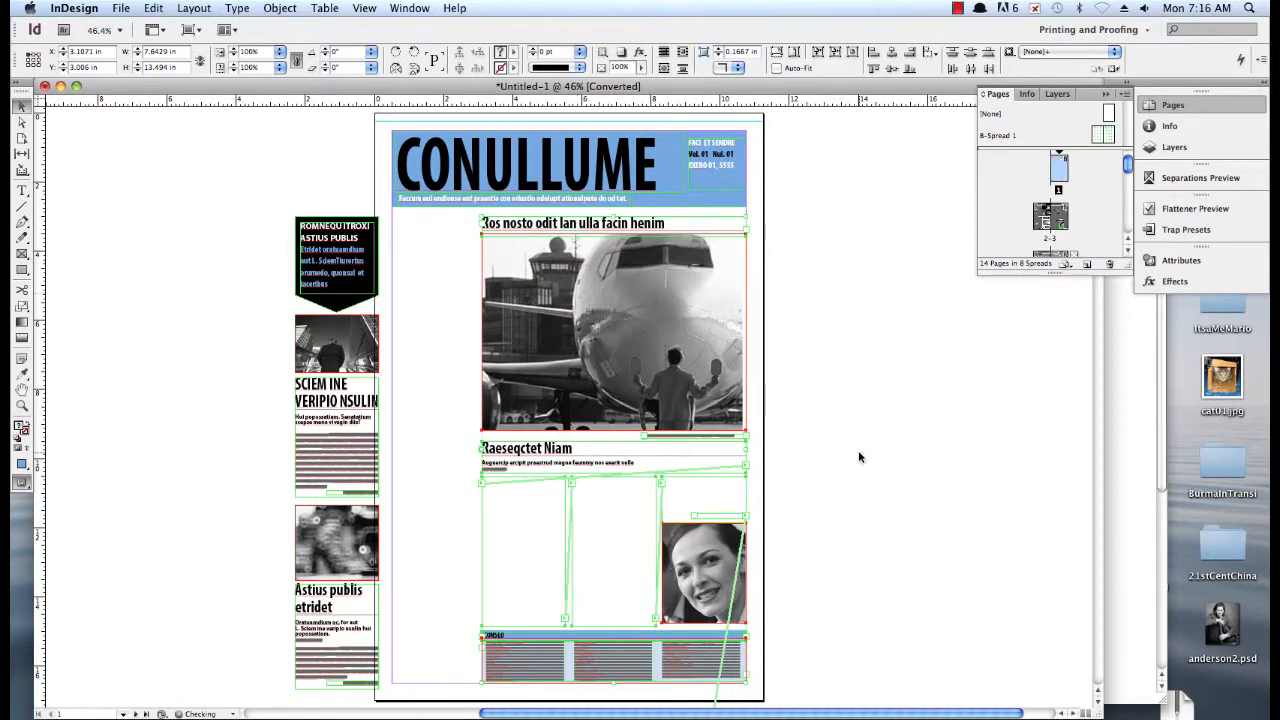
{"action": "left_click", "coordinate": [858, 450]}
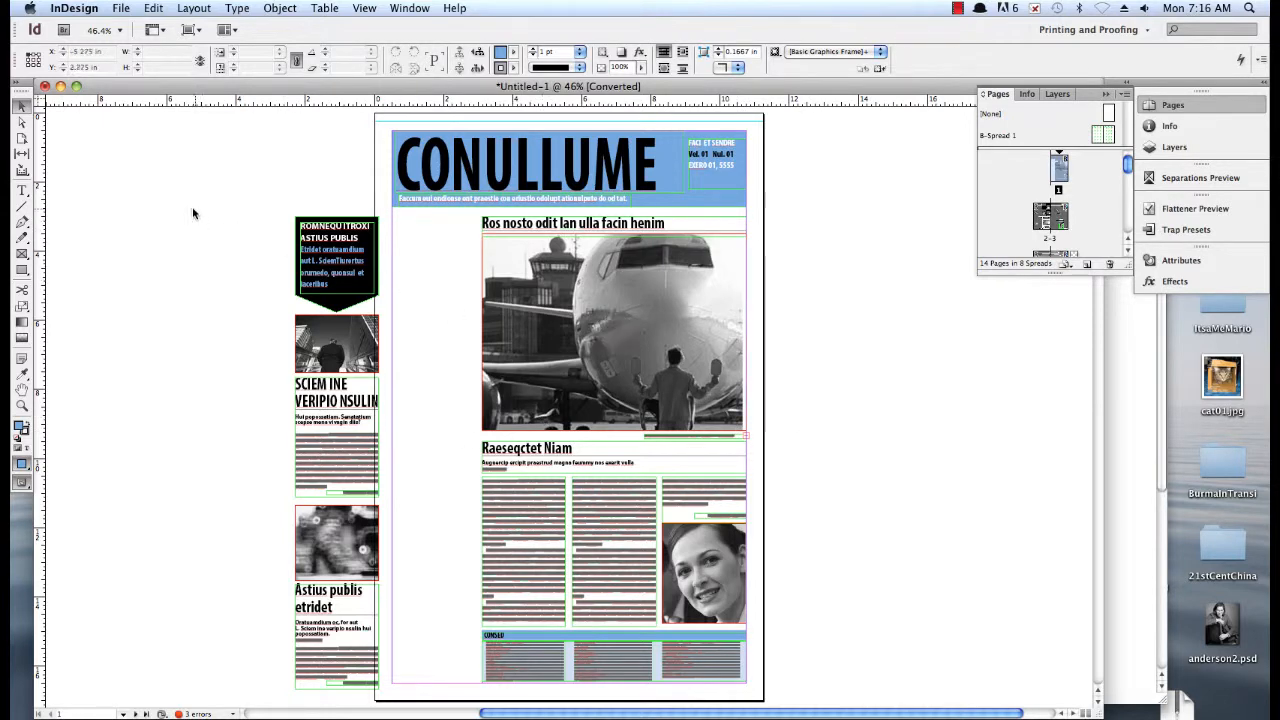
Move the two sidebar articles with their photos, without the black callout, from the pasteboard into the page's empty left column
{"action": "left_click_drag", "start_coordinate": [192, 206], "coordinate": [306, 270]}
{"action": "left_click_drag", "start_coordinate": [236, 328], "coordinate": [381, 686]}
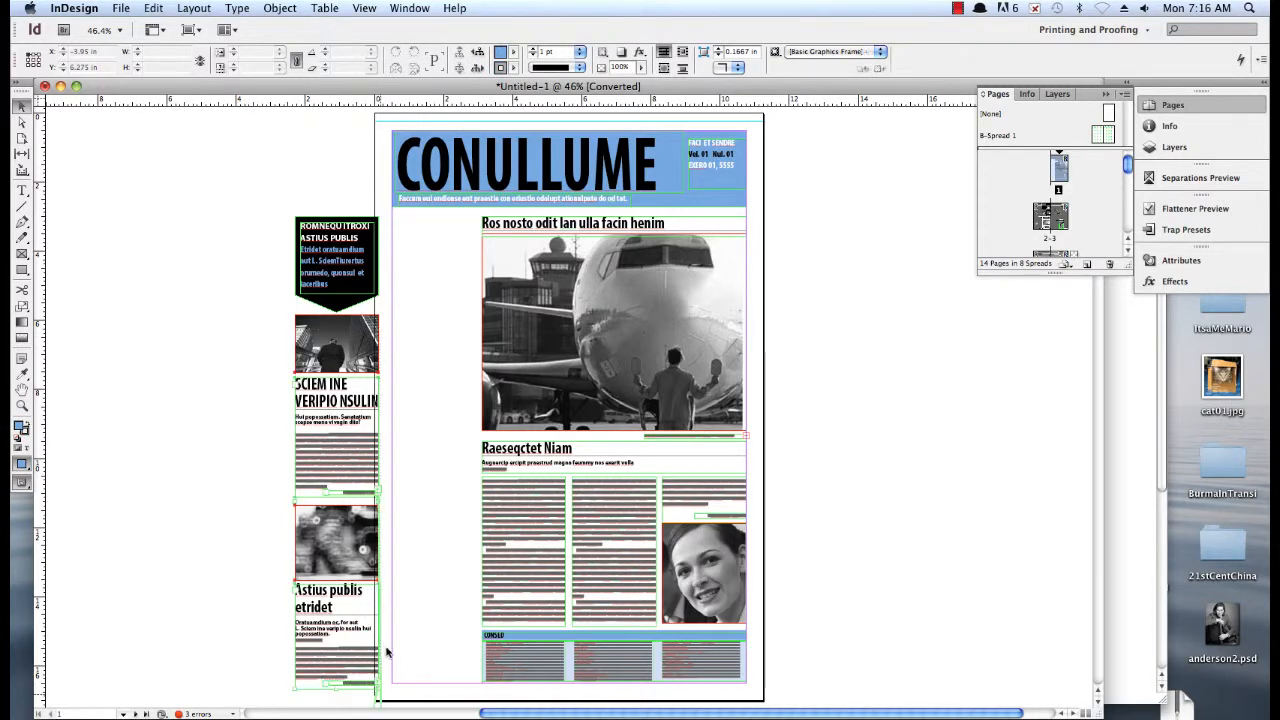
{"action": "left_click_drag", "start_coordinate": [365, 355], "coordinate": [459, 258]}
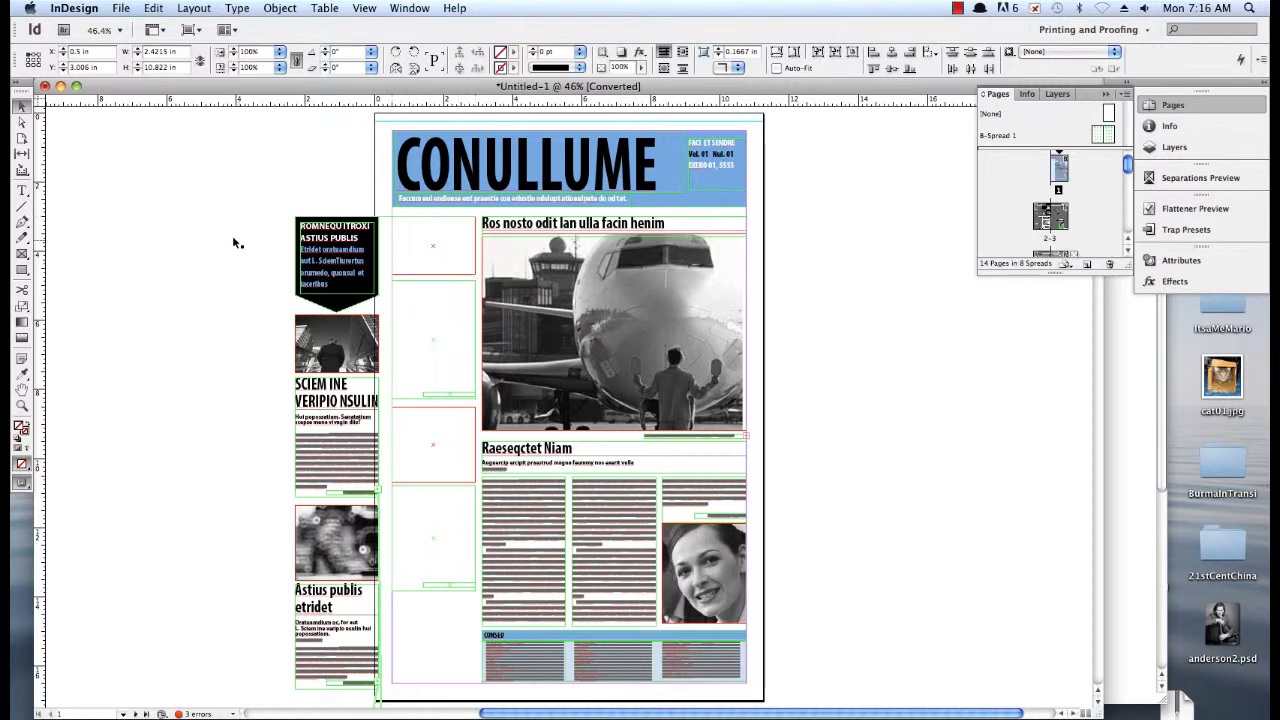
Try placing the black callout box beneath the articles at the bottom of the left column
{"action": "left_click_drag", "start_coordinate": [214, 221], "coordinate": [427, 626]}
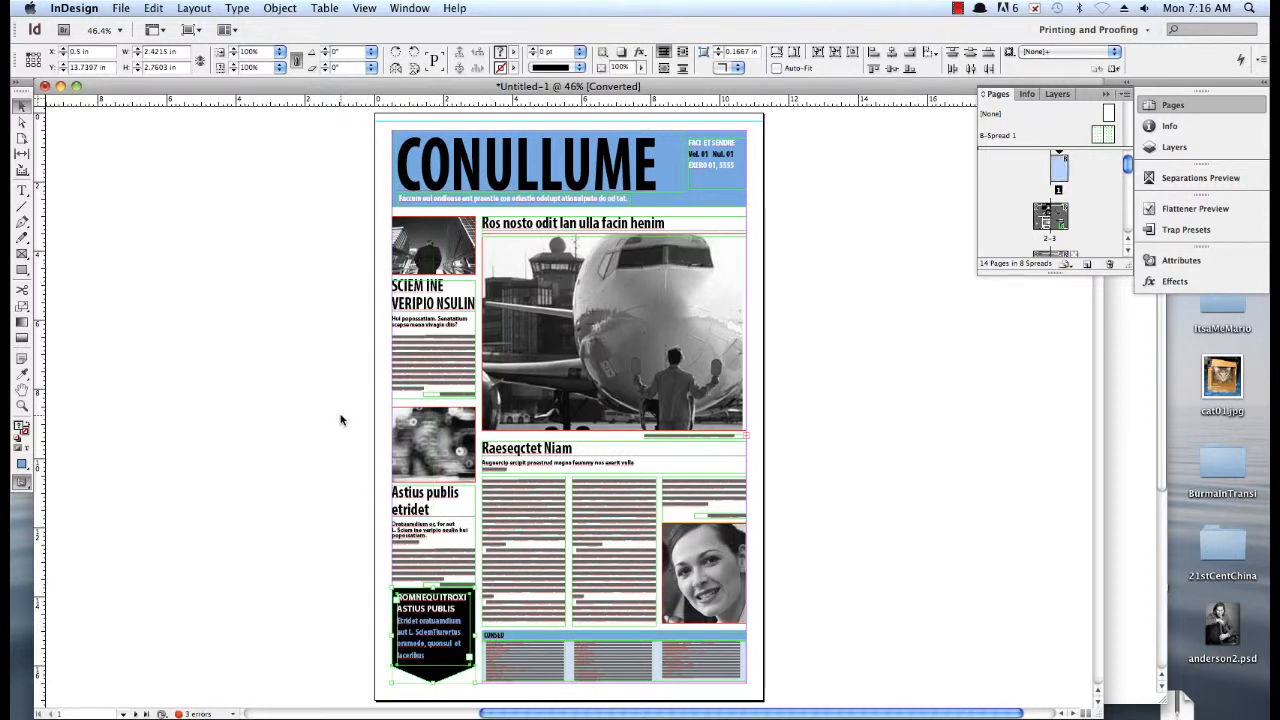
{"action": "key", "text": "super+z"}
{"action": "left_click", "coordinate": [319, 388]}
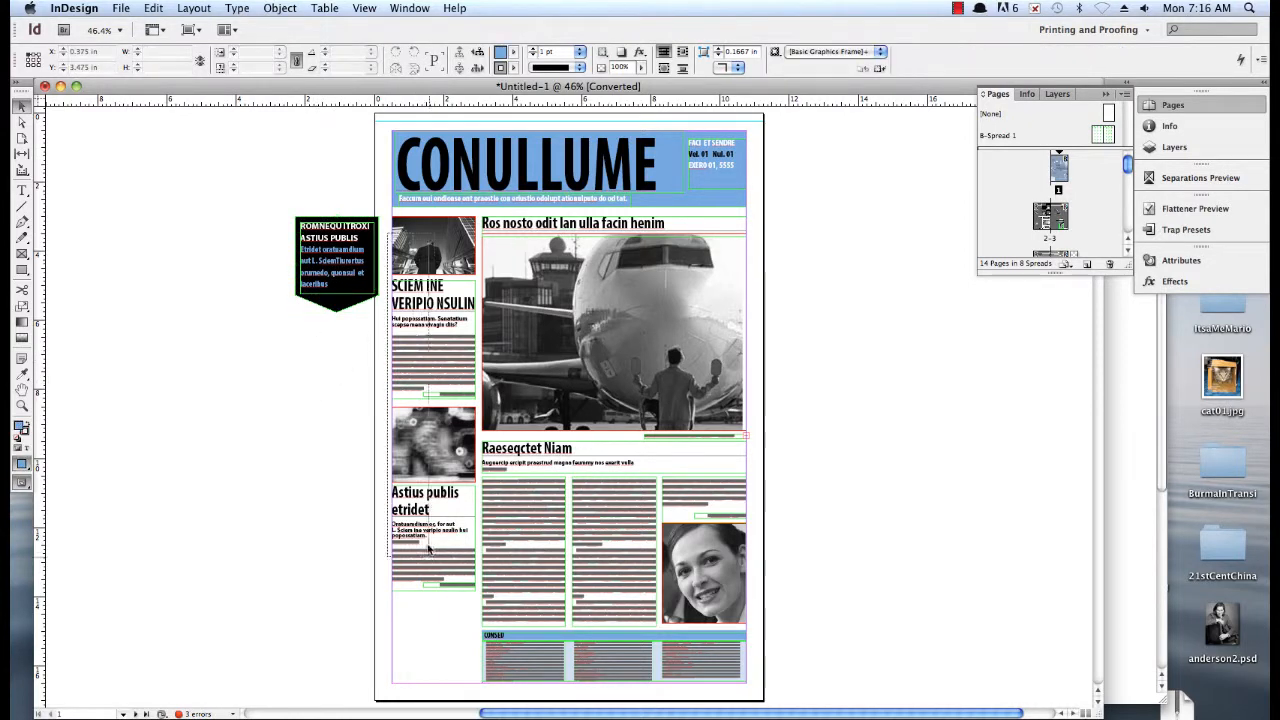
Move the left column's articles and photos up so they sit directly below the blue masthead
{"action": "left_click_drag", "start_coordinate": [429, 548], "coordinate": [426, 250]}
{"action": "left_click", "coordinate": [357, 557]}
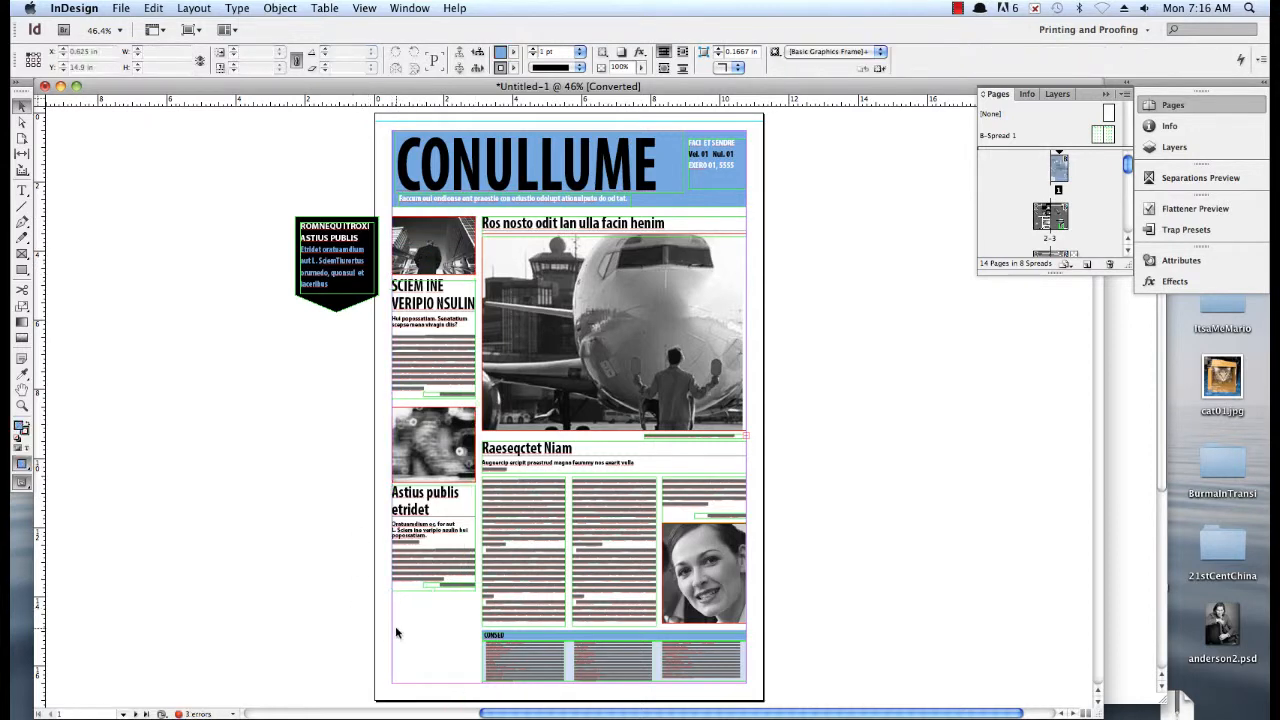
{"action": "left_click_drag", "start_coordinate": [400, 629], "coordinate": [476, 260]}
{"action": "left_click", "coordinate": [289, 366]}
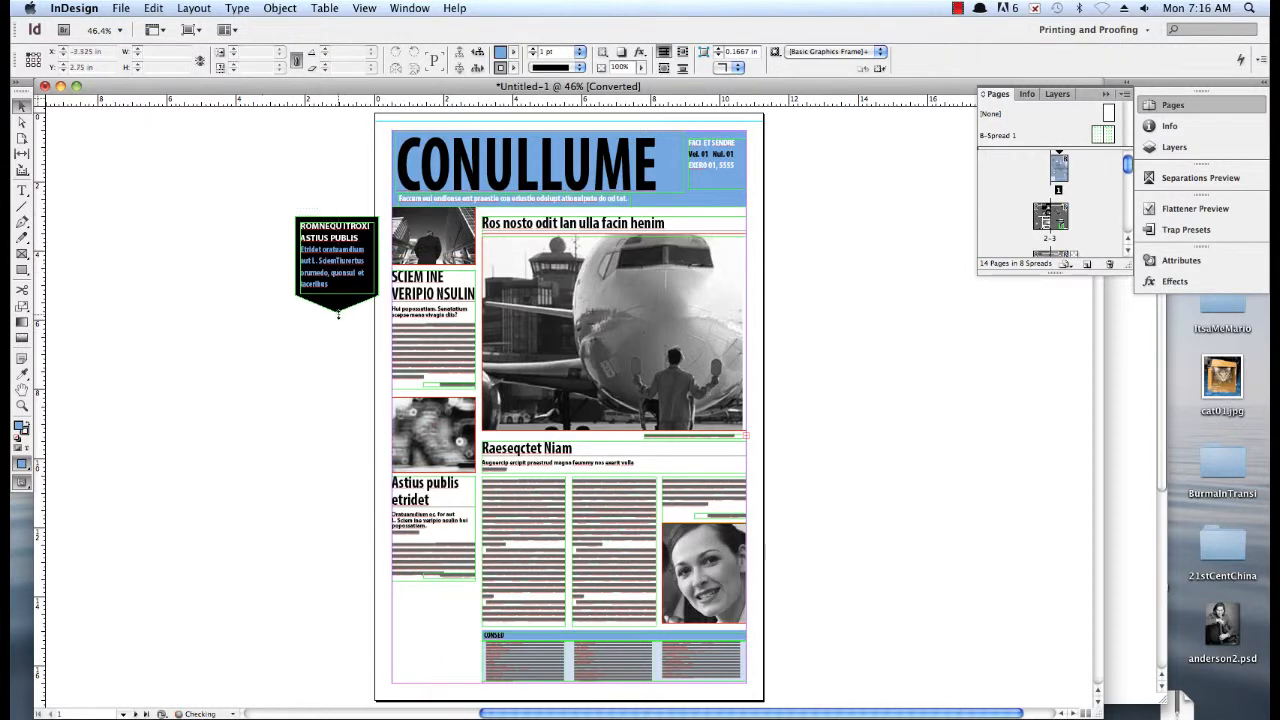
Place the black callout box beneath the left column's articles and stretch it down slightly past the bottom margin
{"action": "left_click", "coordinate": [340, 271]}
{"action": "left_click_drag", "start_coordinate": [339, 257], "coordinate": [441, 627]}
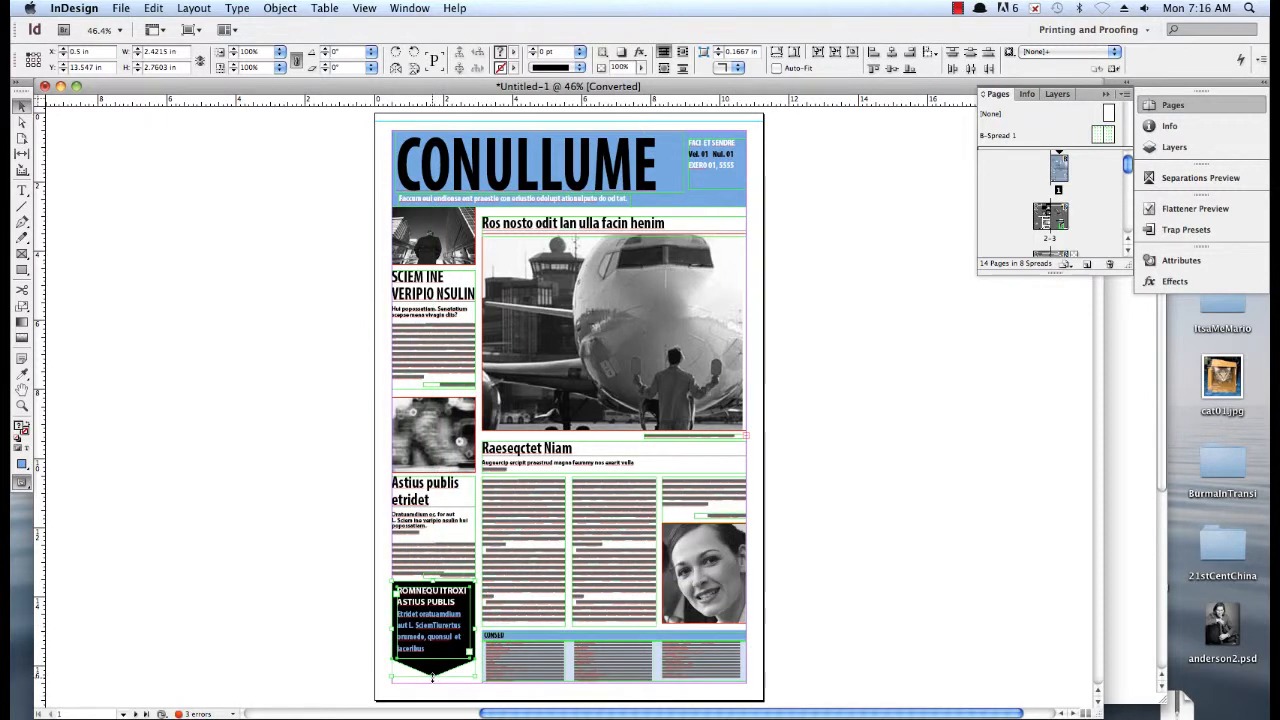
{"action": "left_click_drag", "start_coordinate": [432, 677], "coordinate": [432, 700]}
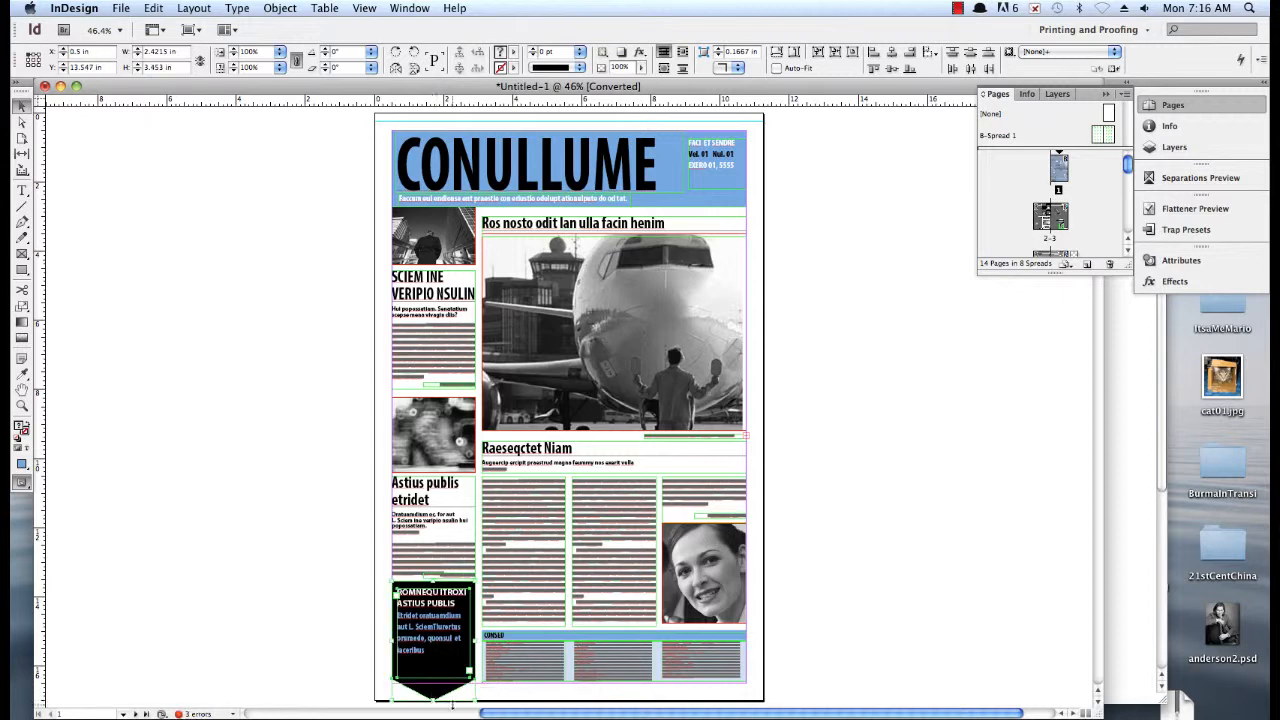
{"action": "left_click_drag", "start_coordinate": [432, 700], "coordinate": [432, 694]}
{"action": "left_click", "coordinate": [319, 667]}
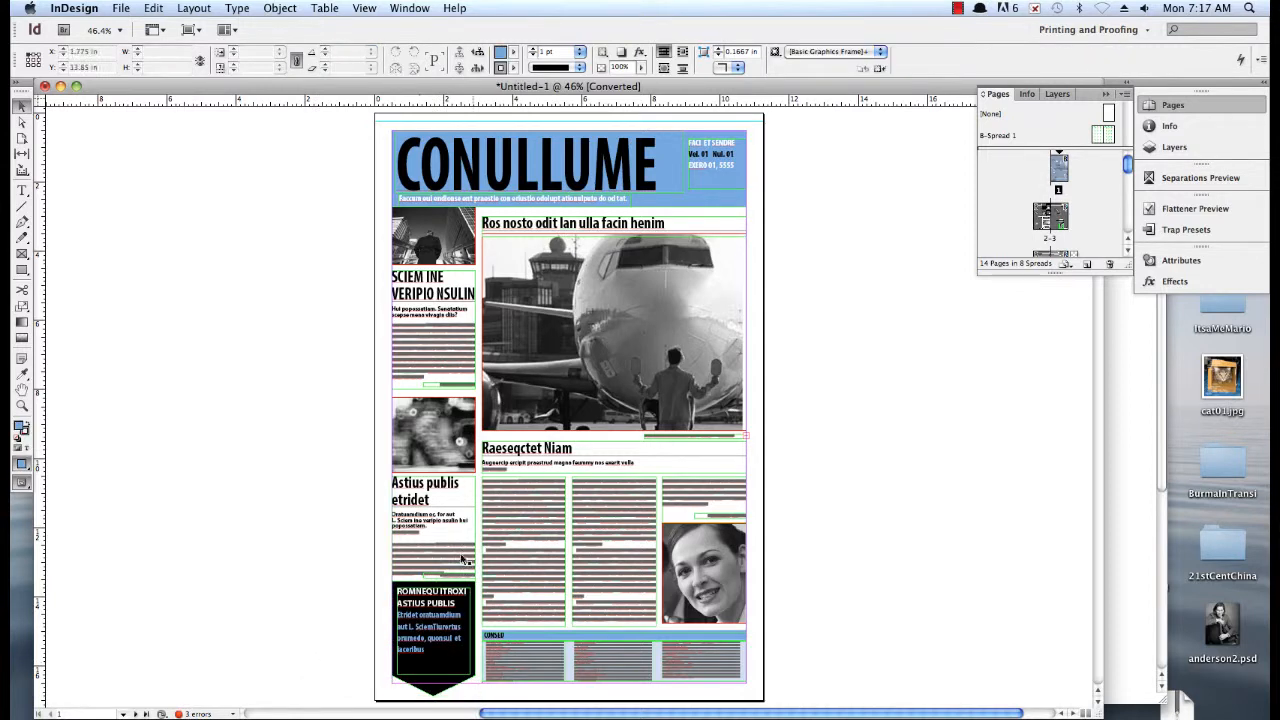
Shorten the "SCIEM INE VERIPIO NSULIN" article's text frame from its lower edge to leave a gap above the photo below
{"action": "left_click", "coordinate": [440, 387]}
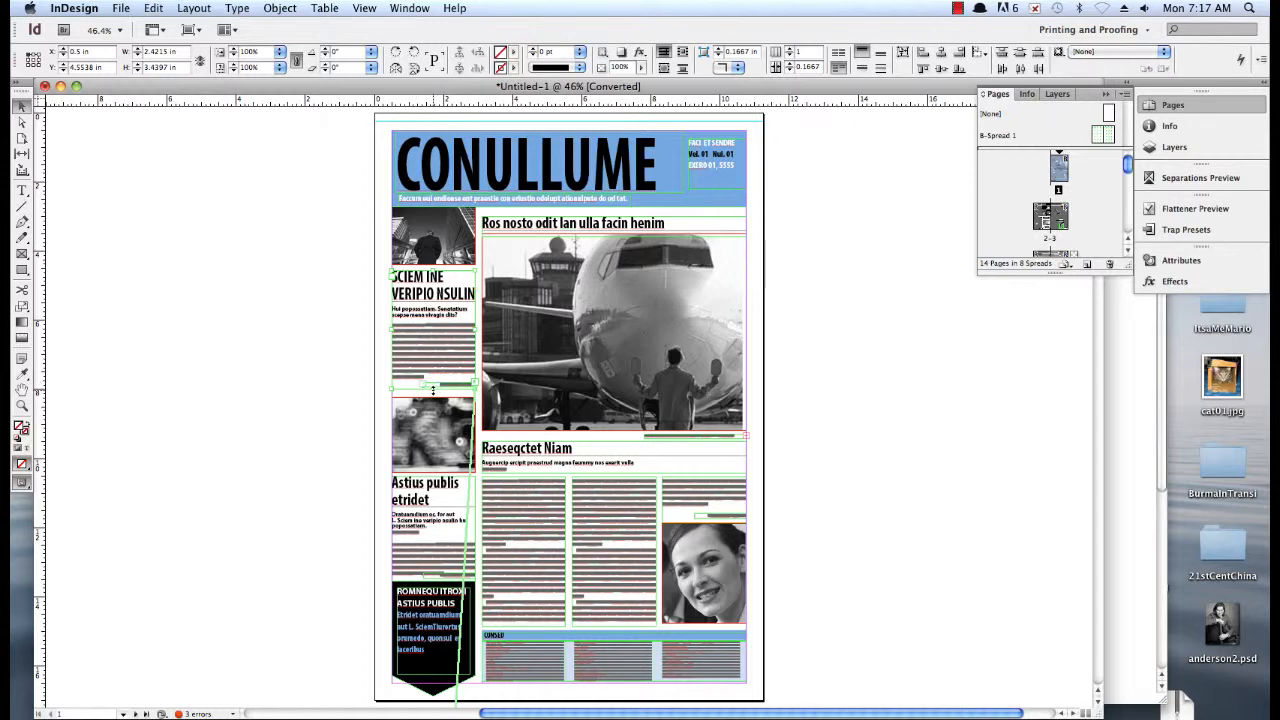
{"action": "left_click_drag", "start_coordinate": [433, 391], "coordinate": [433, 372]}
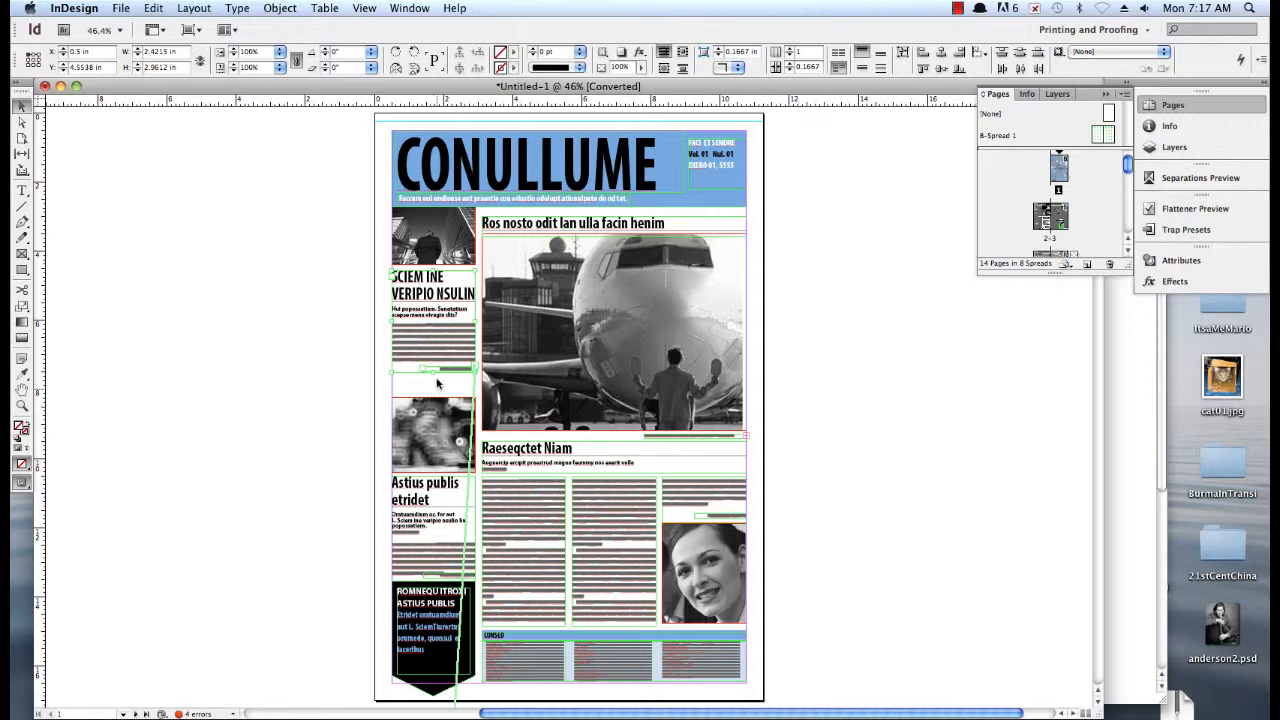
{"action": "left_click_drag", "start_coordinate": [433, 372], "coordinate": [433, 366]}
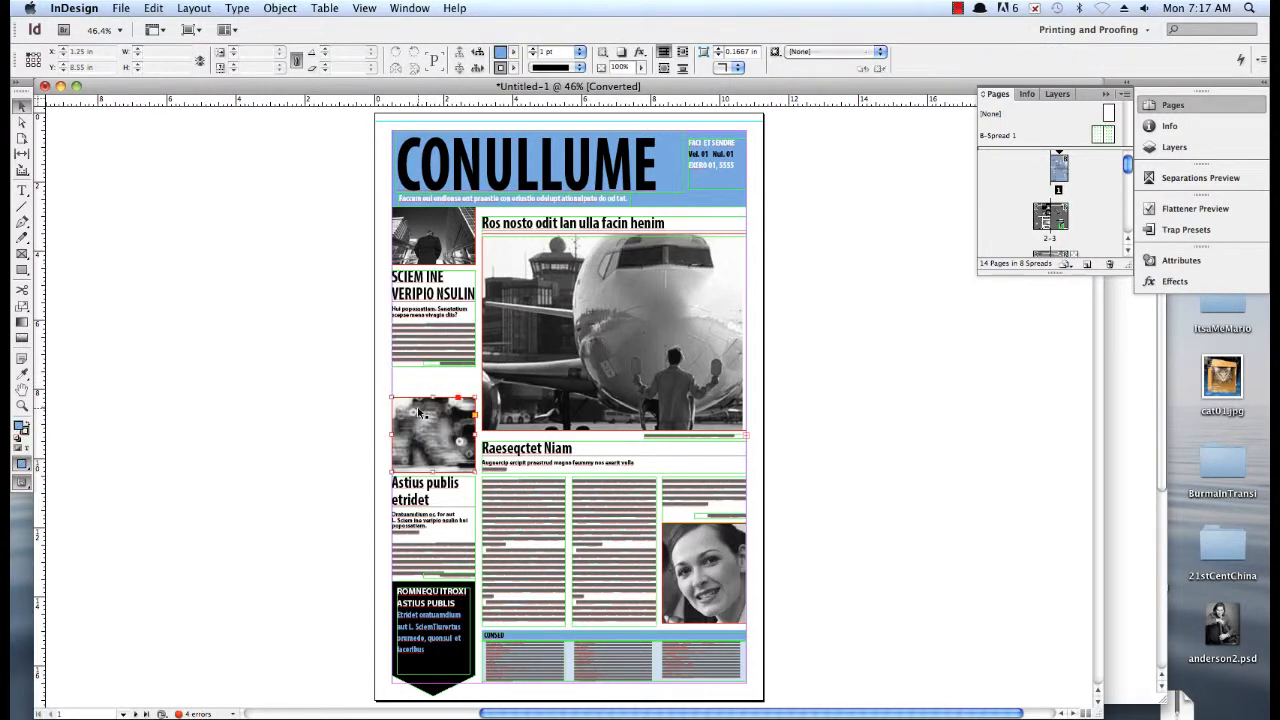
Move the lower photo and the "Astius publis etridet" article in the left column up to close the gap above them
{"action": "left_click", "coordinate": [430, 458]}
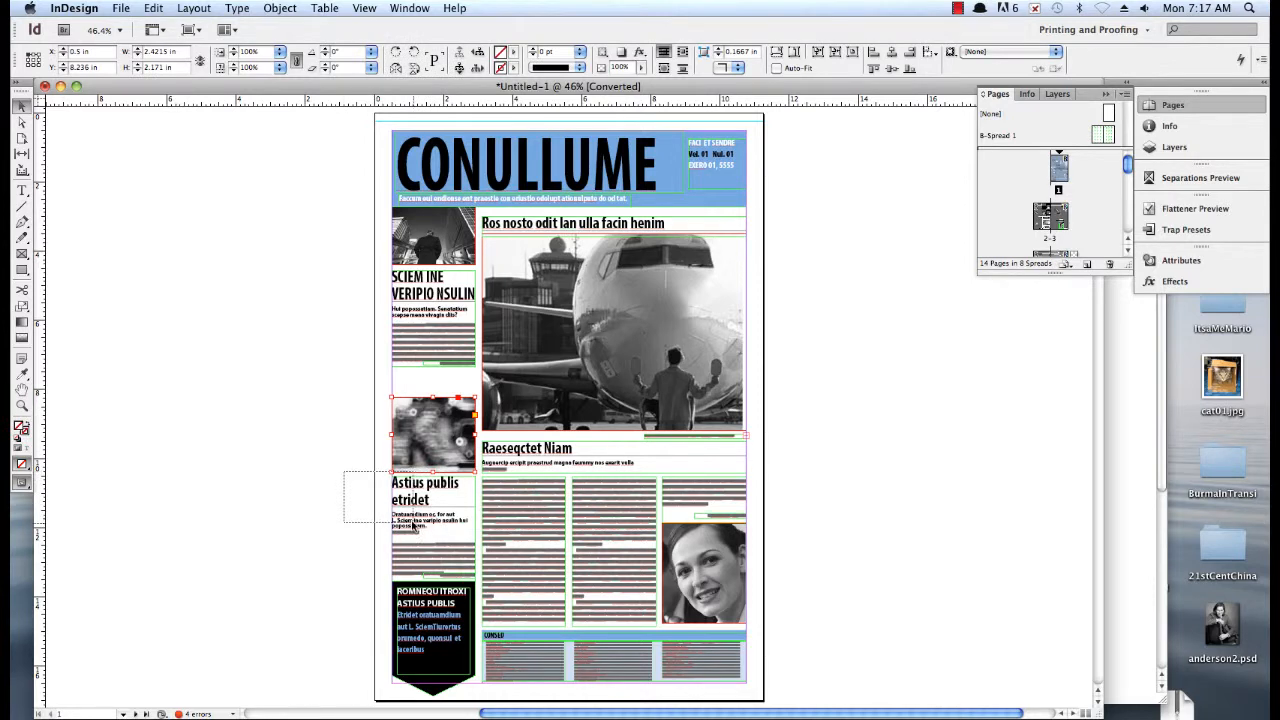
{"action": "left_click_drag", "start_coordinate": [432, 560], "coordinate": [434, 578]}
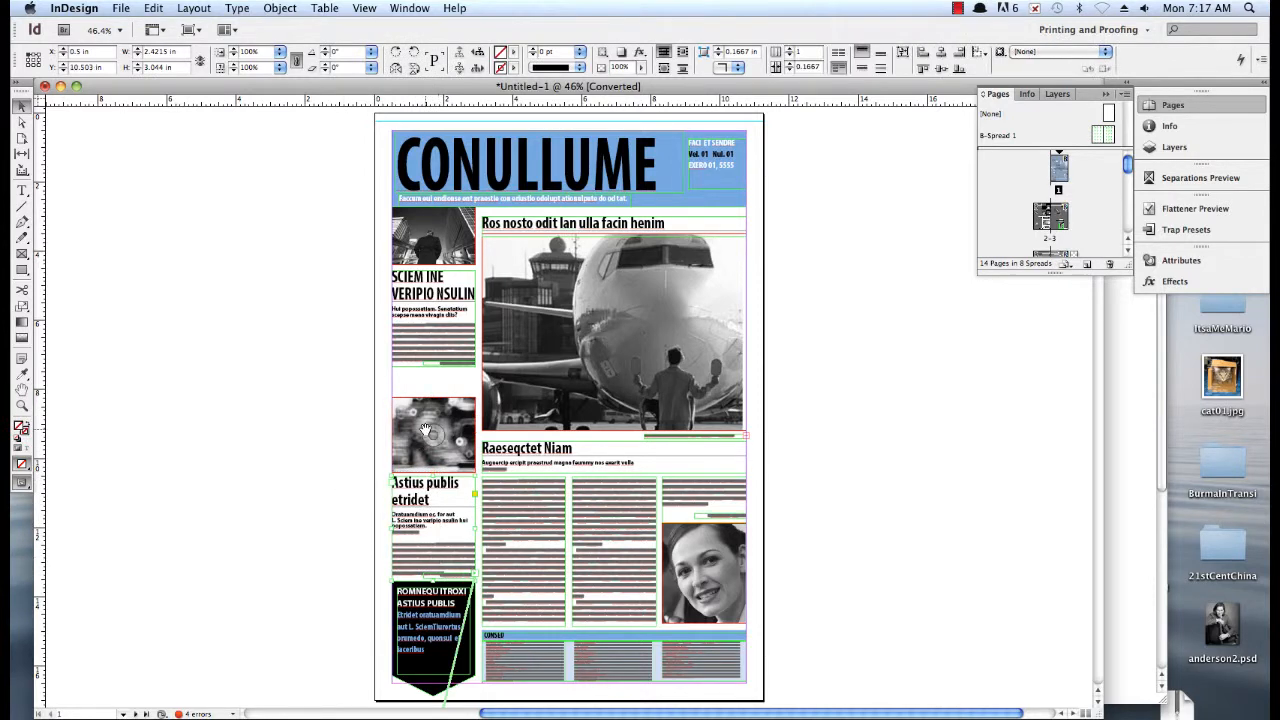
{"action": "left_click", "coordinate": [360, 508]}
{"action": "left_click_drag", "start_coordinate": [349, 526], "coordinate": [411, 402]}
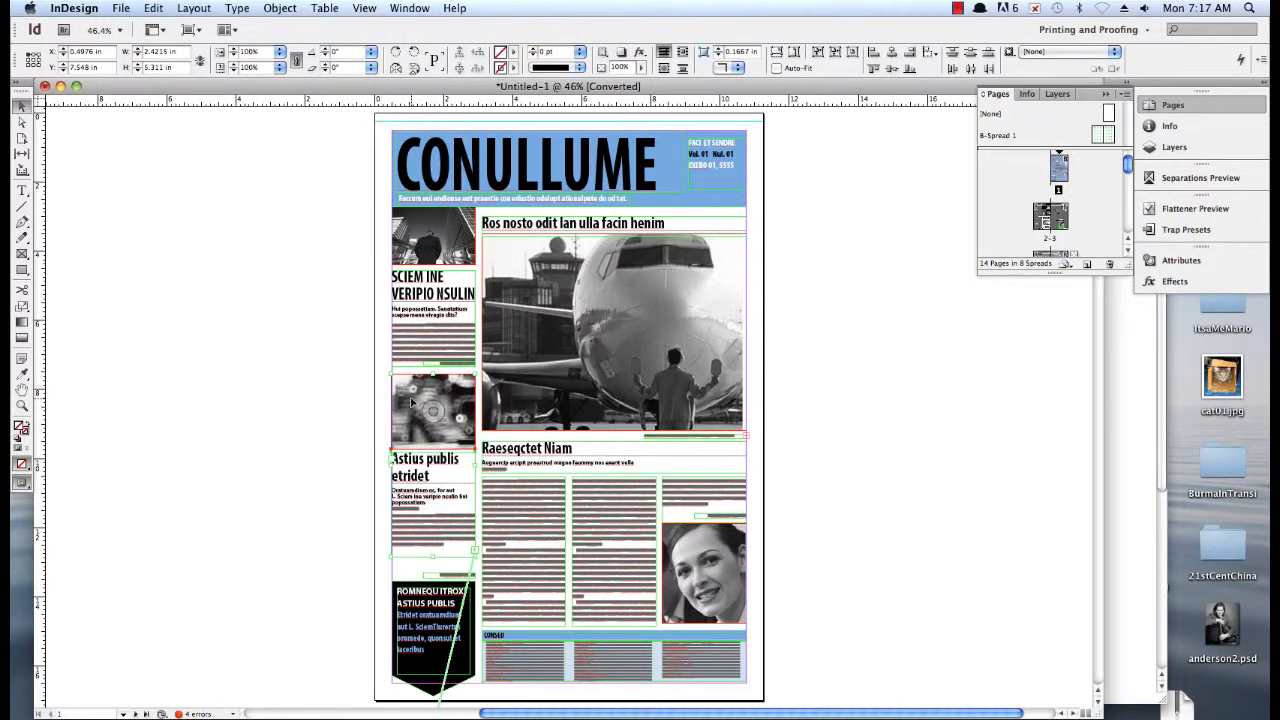
Extend the "Astius publis etridet" article's text frame down to the edge of the black callout box
{"action": "left_click", "coordinate": [431, 558]}
{"action": "left_click_drag", "start_coordinate": [434, 557], "coordinate": [435, 583]}
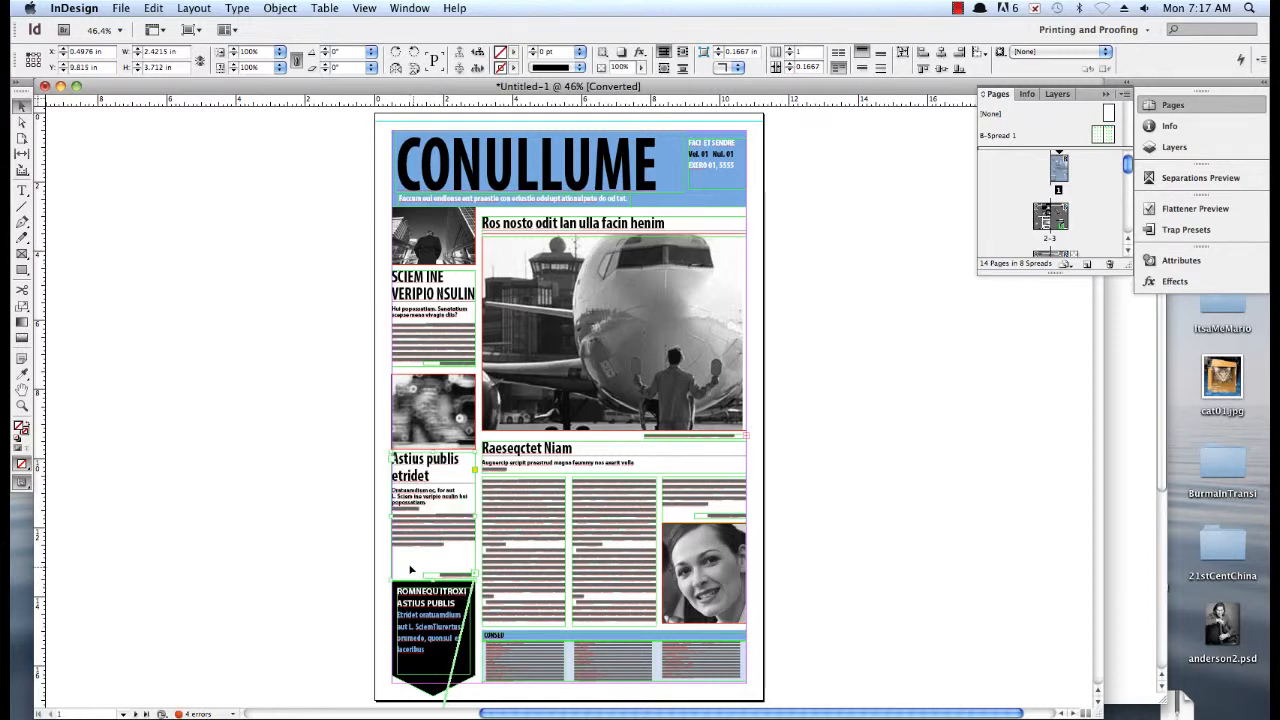
{"action": "left_click", "coordinate": [332, 567]}
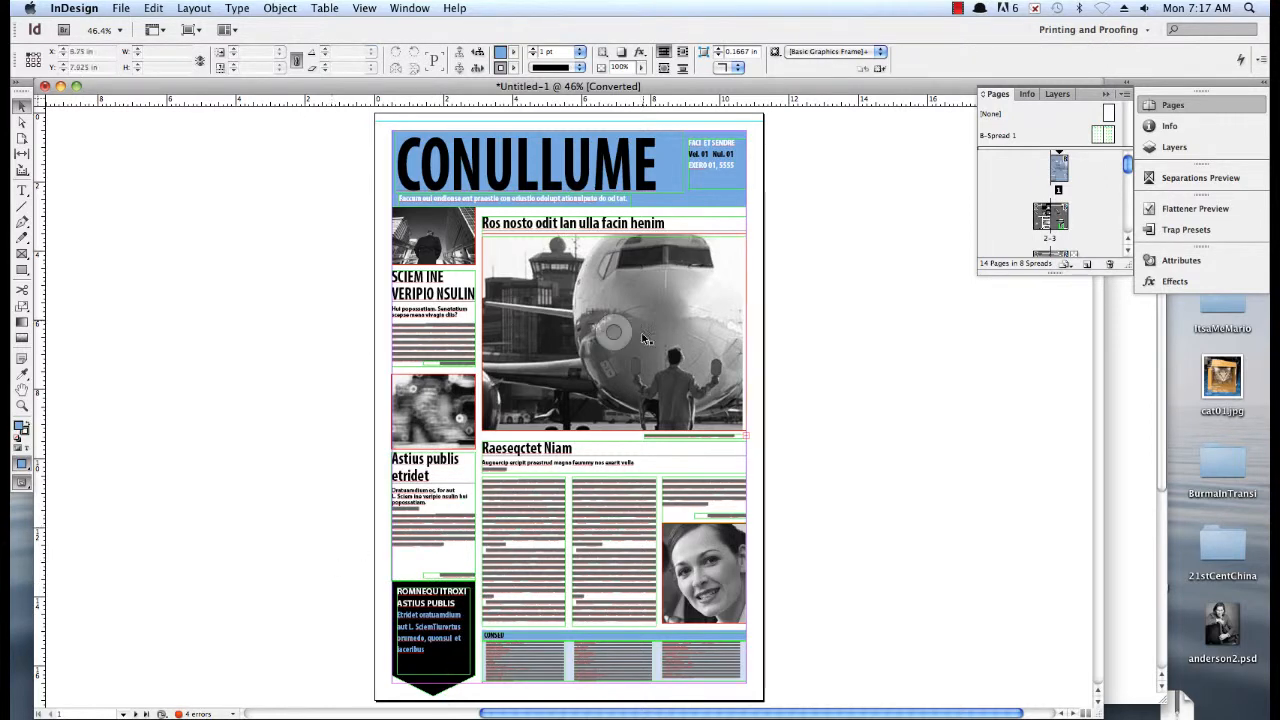
Change the fill colour of the CONULLUME masthead title text to [Paper]
{"action": "left_click", "coordinate": [551, 189]}
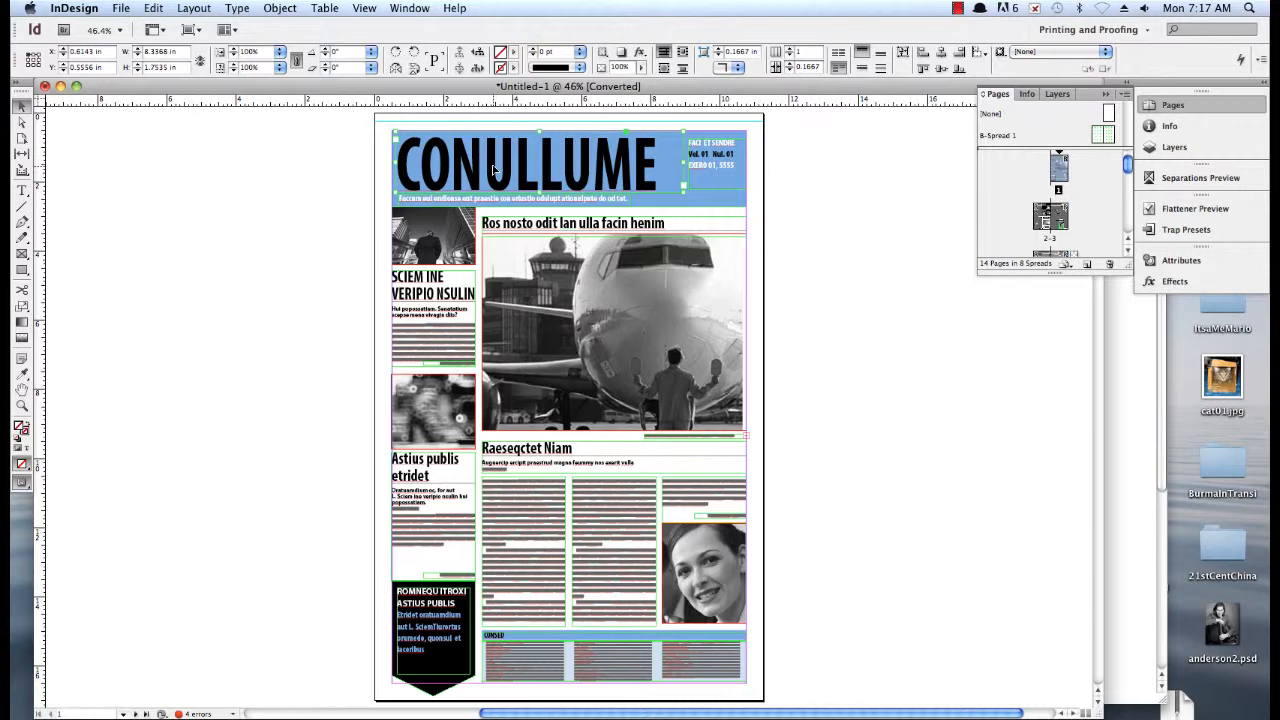
{"action": "double_click", "coordinate": [492, 163]}
{"action": "key", "text": "super+a"}
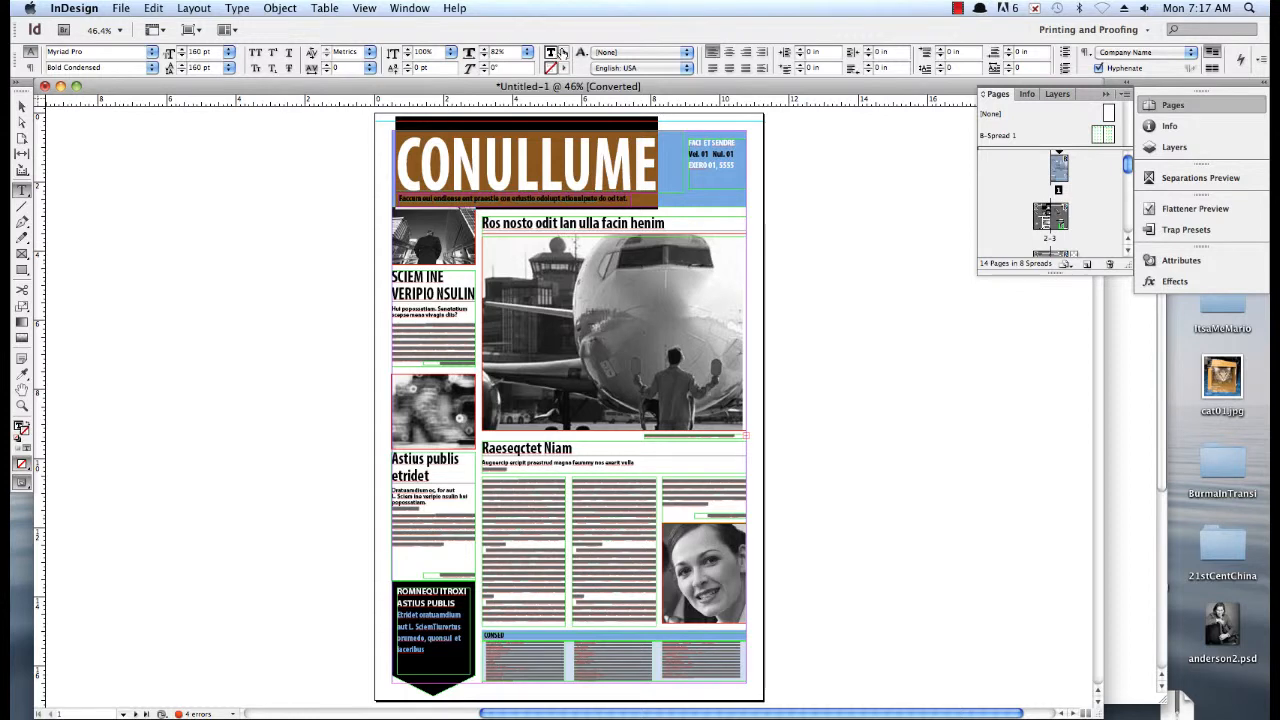
{"action": "left_click", "coordinate": [563, 52]}
{"action": "left_click", "coordinate": [589, 98]}
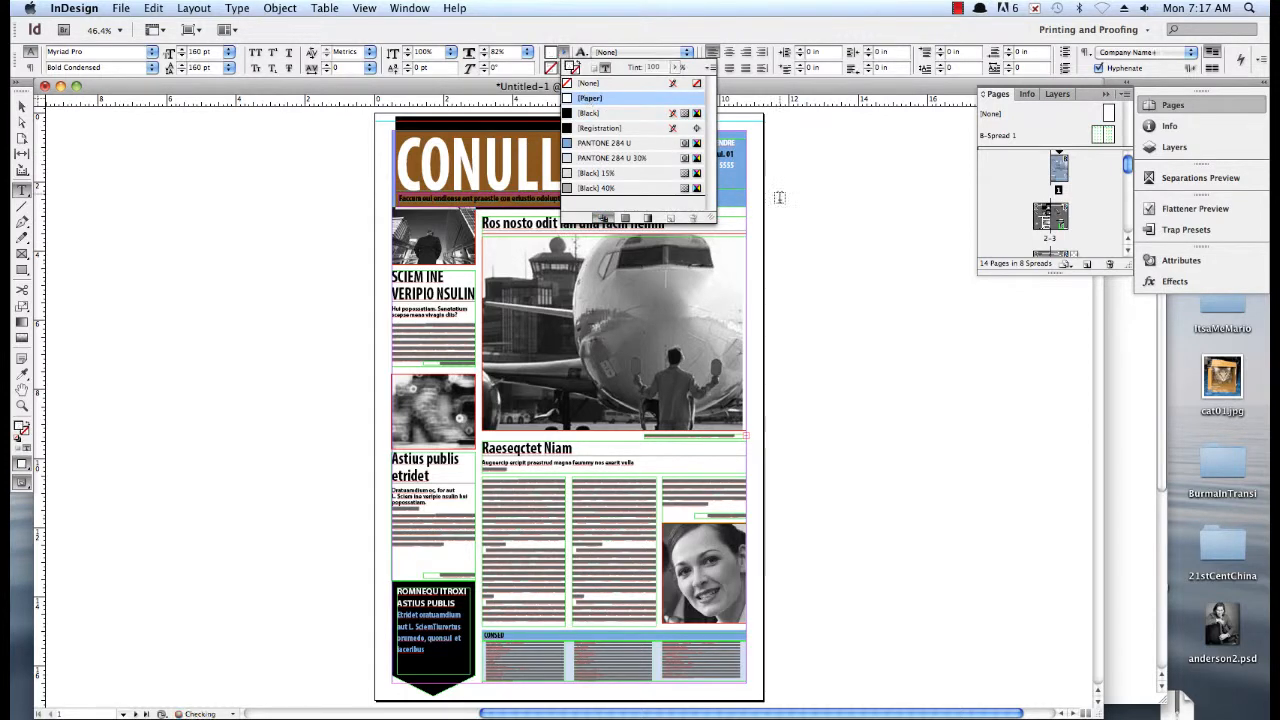
{"action": "left_click", "coordinate": [778, 196]}
{"action": "left_click", "coordinate": [22, 106]}
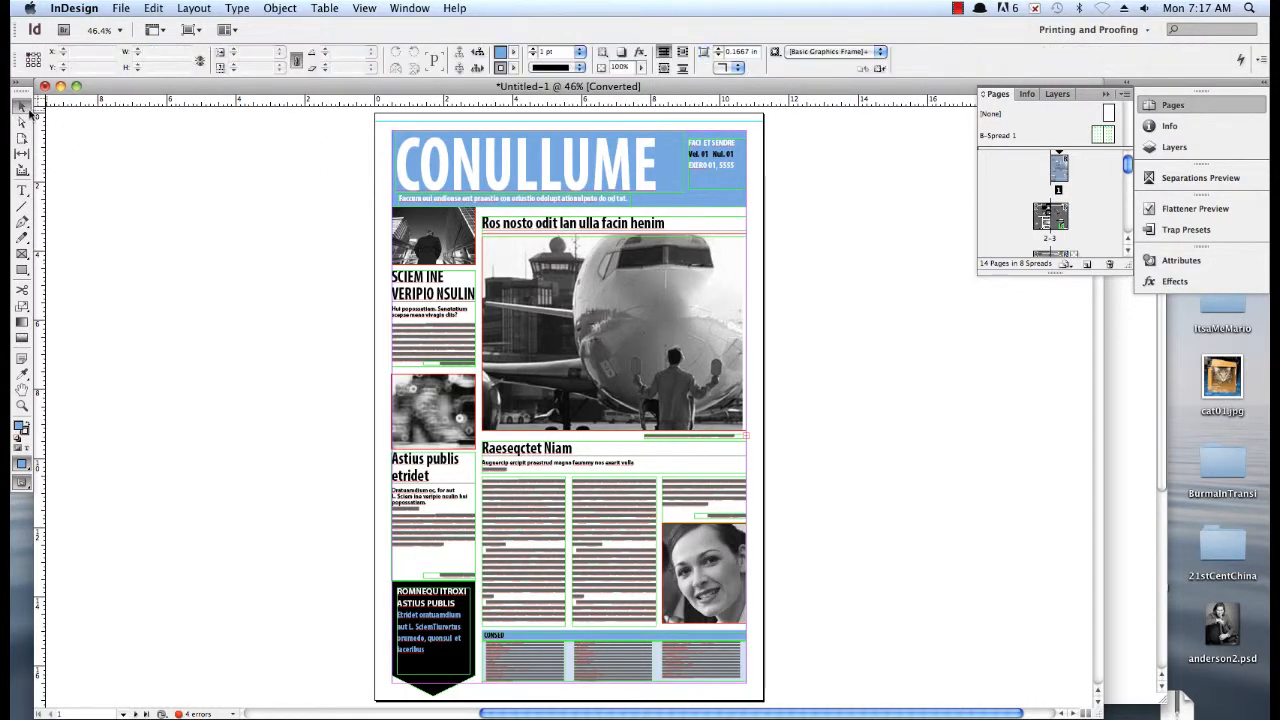
Fill the masthead's background box with red, using RGB 219, 0, 0
{"action": "left_click", "coordinate": [735, 195]}
{"action": "left_click", "coordinate": [512, 52]}
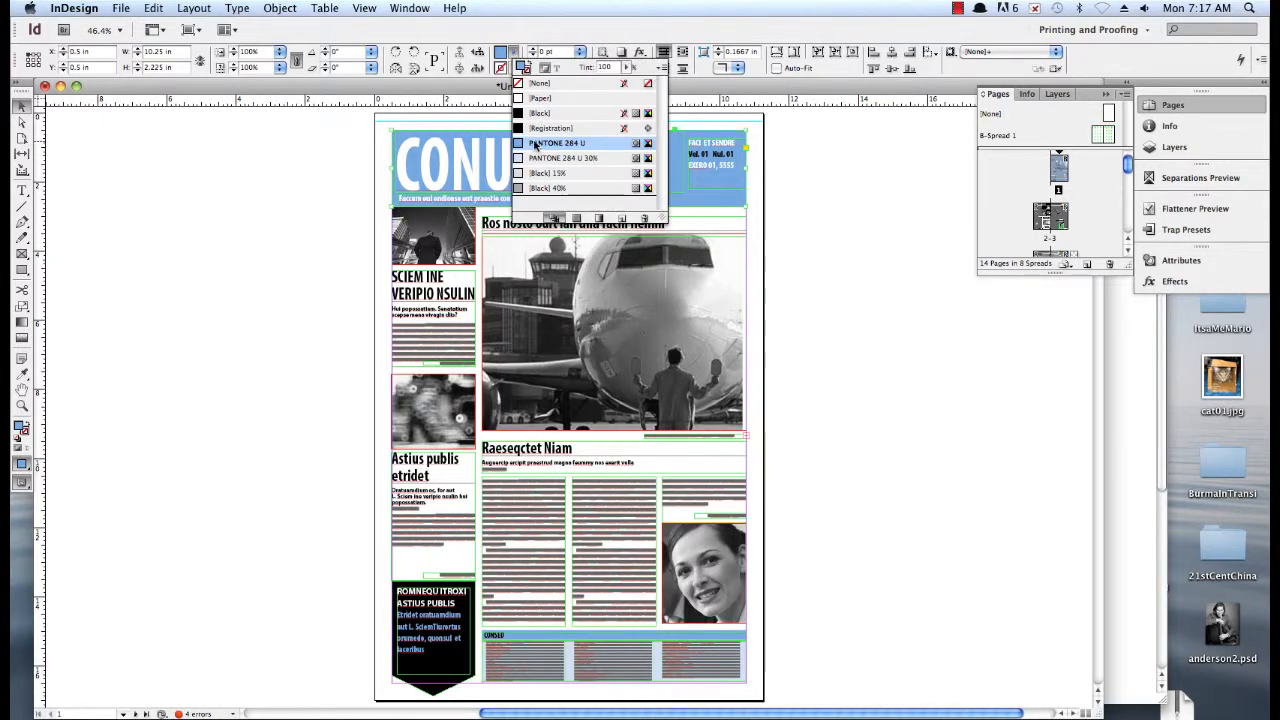
{"action": "left_click", "coordinate": [503, 58]}
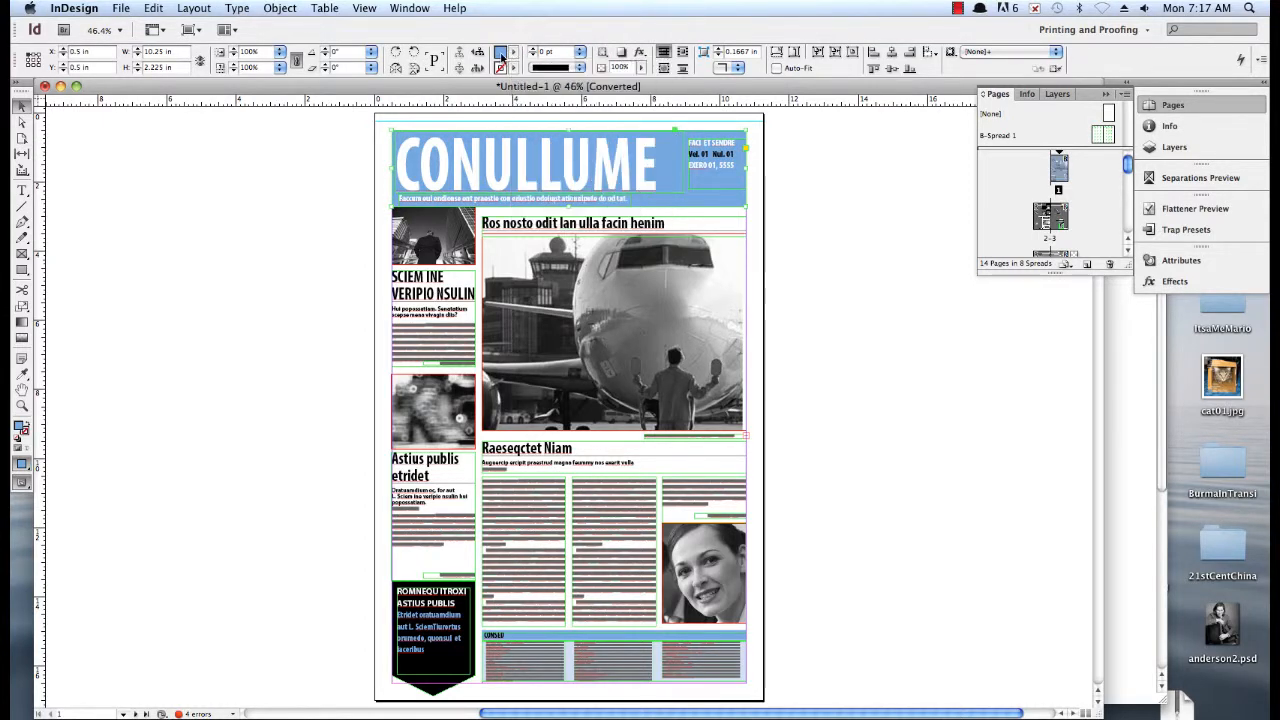
{"action": "double_click", "coordinate": [21, 427]}
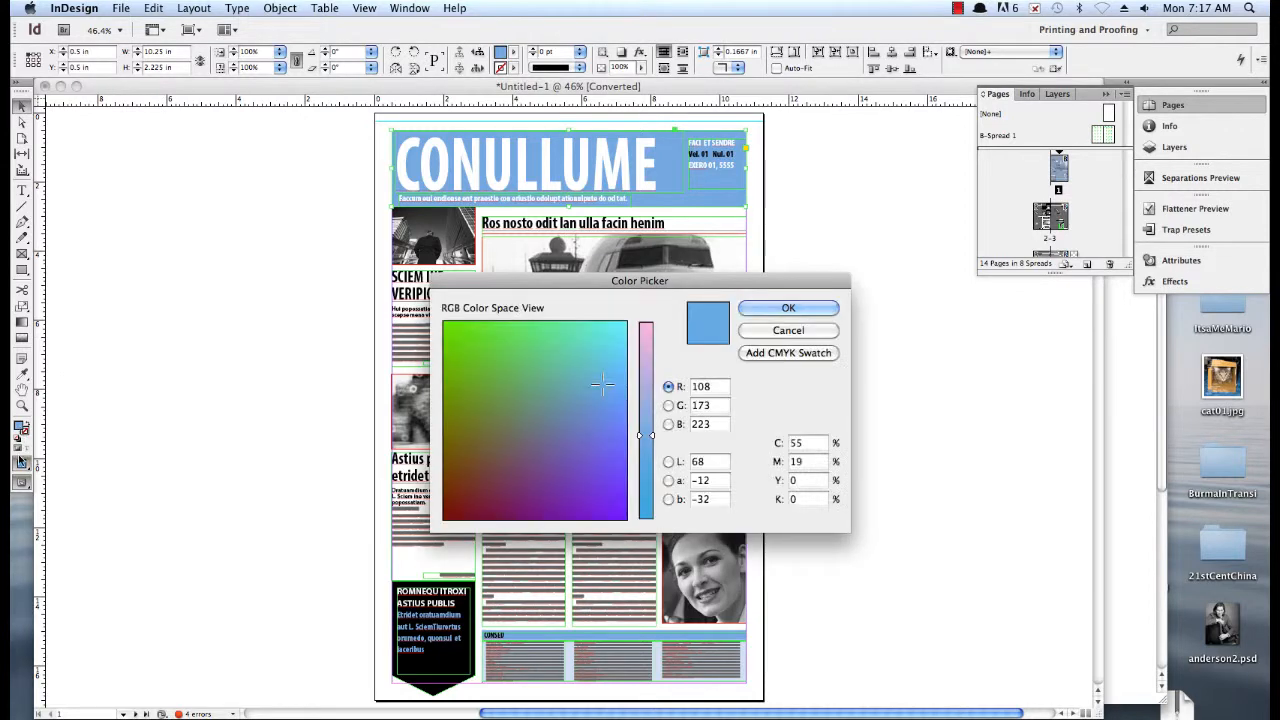
{"action": "left_click_drag", "start_coordinate": [456, 510], "coordinate": [413, 532]}
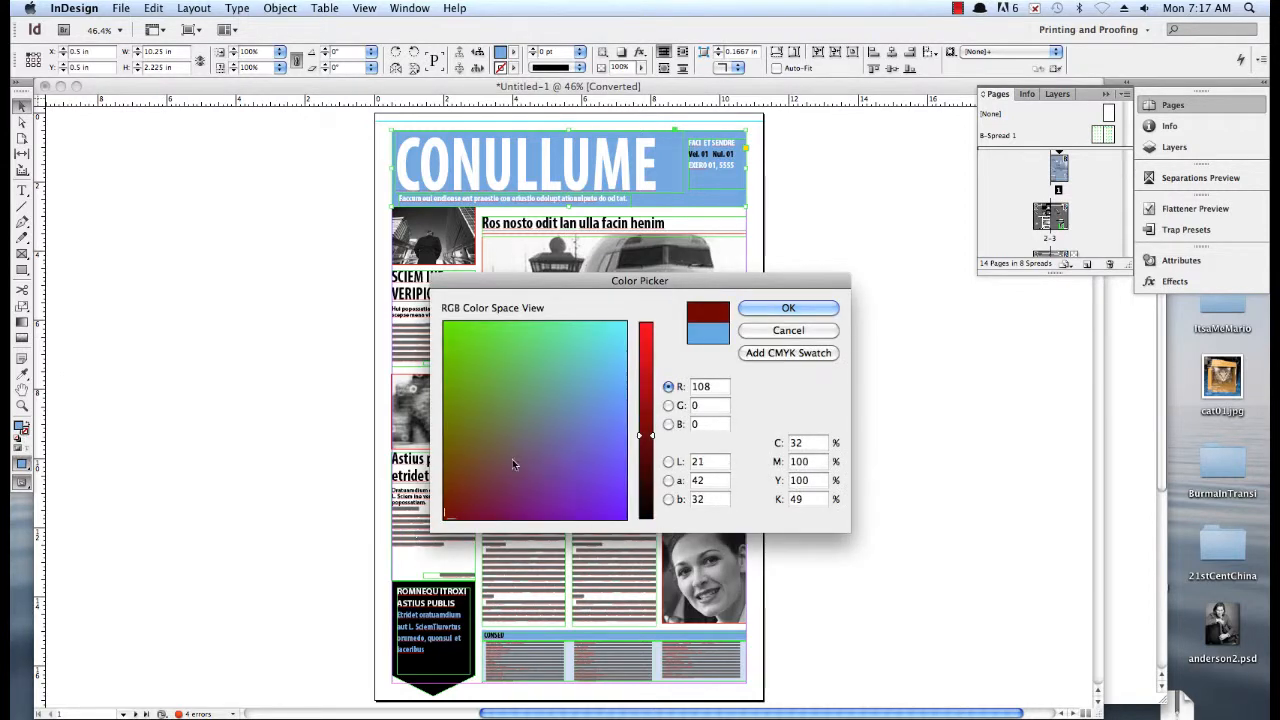
{"action": "left_click", "coordinate": [644, 354]}
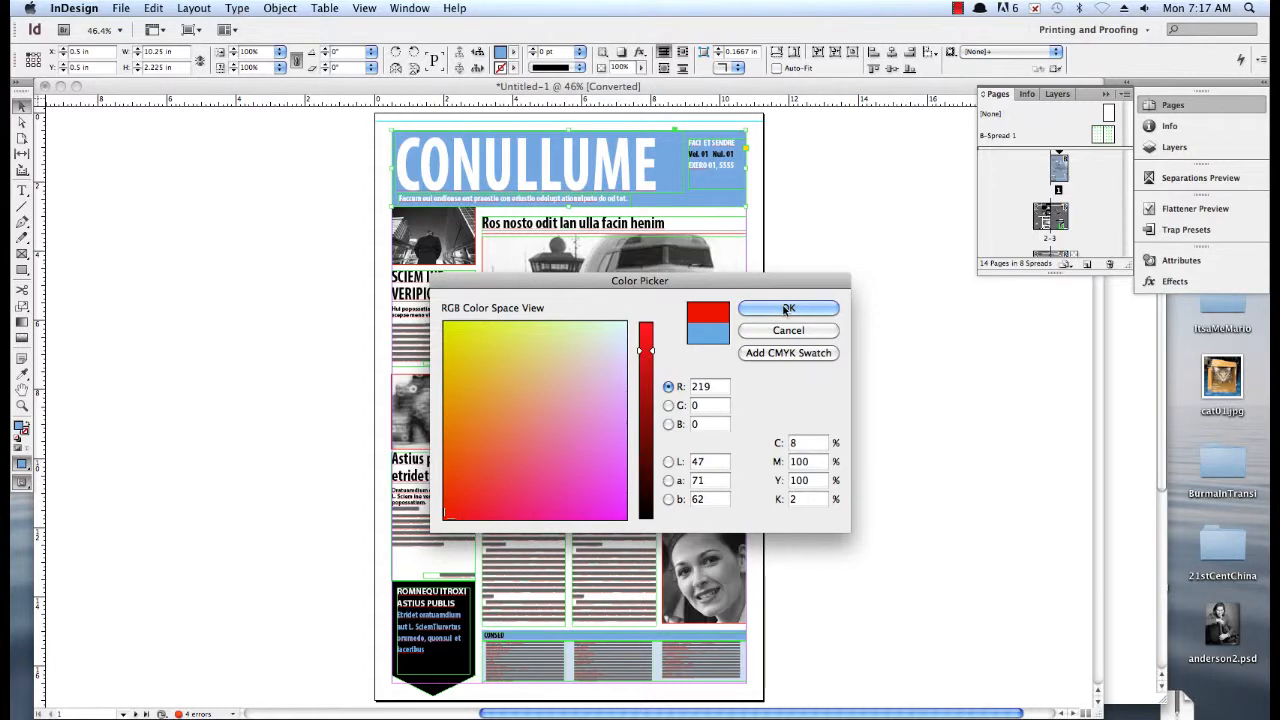
{"action": "left_click", "coordinate": [786, 309]}
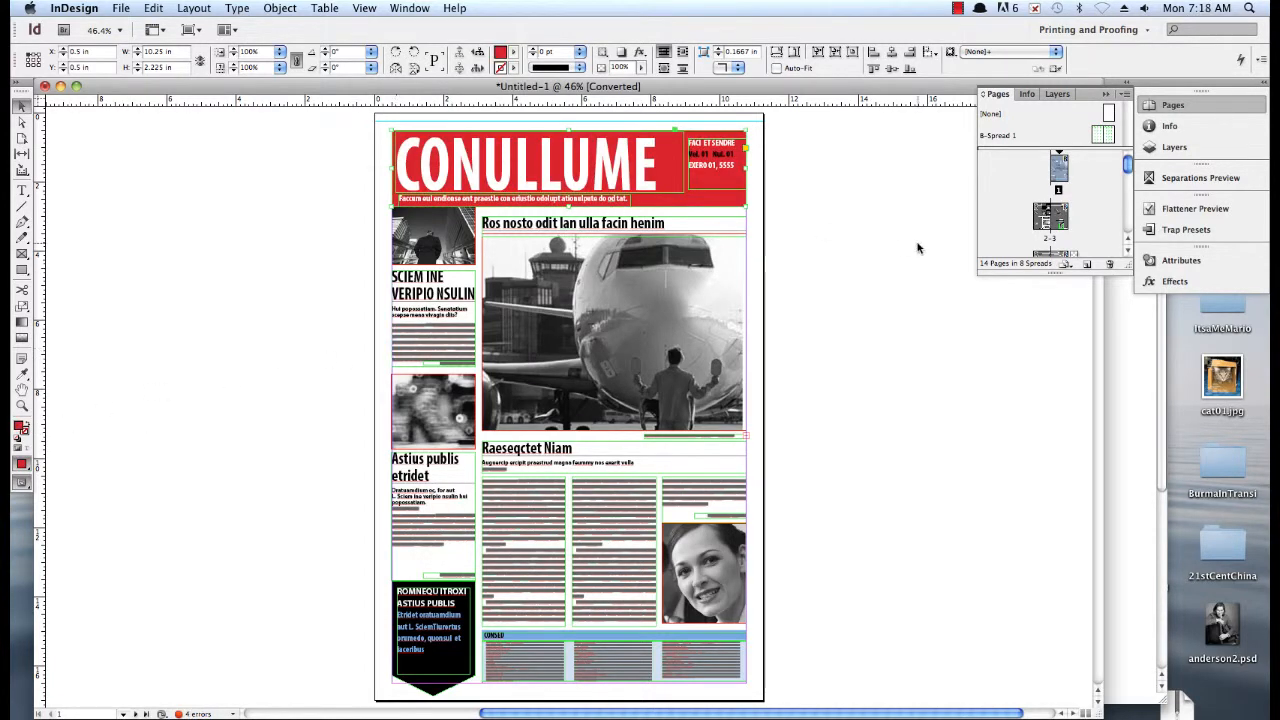
Try the PortagoITC TT font on the CONULLUME masthead title
{"action": "double_click", "coordinate": [708, 150]}
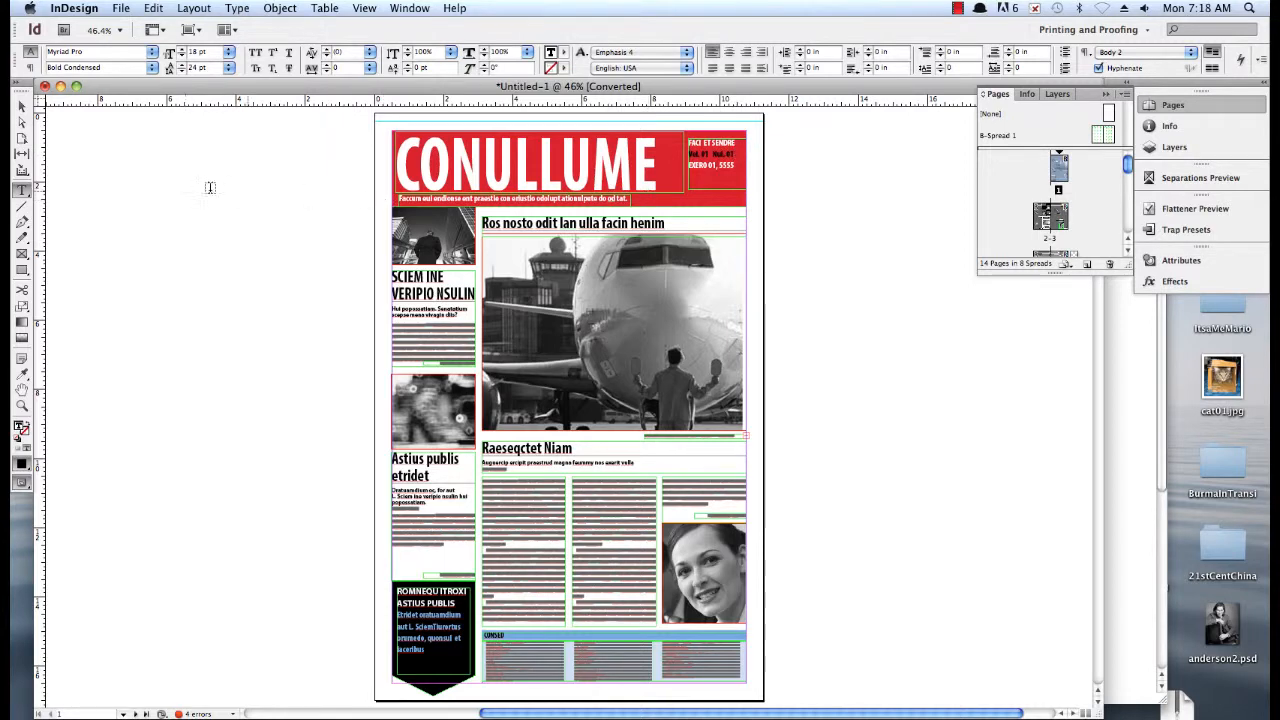
{"action": "left_click", "coordinate": [22, 107]}
{"action": "triple_click", "coordinate": [486, 146]}
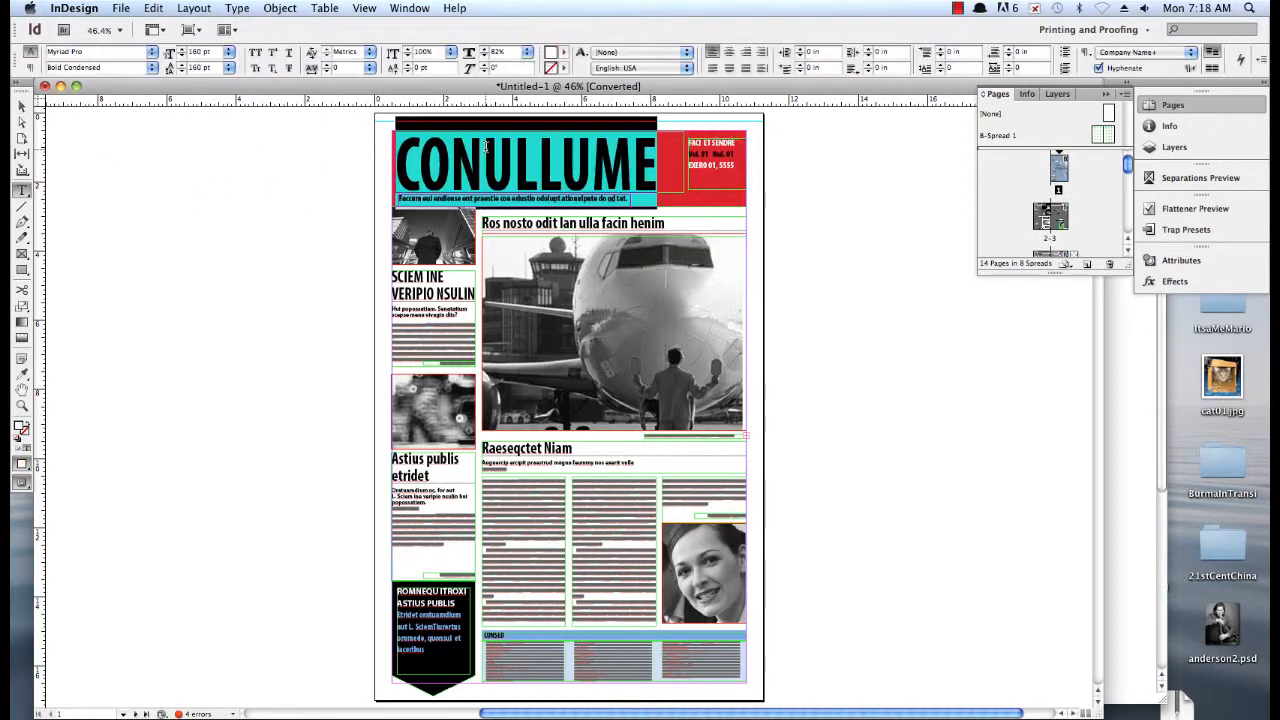
{"action": "left_click", "coordinate": [168, 52]}
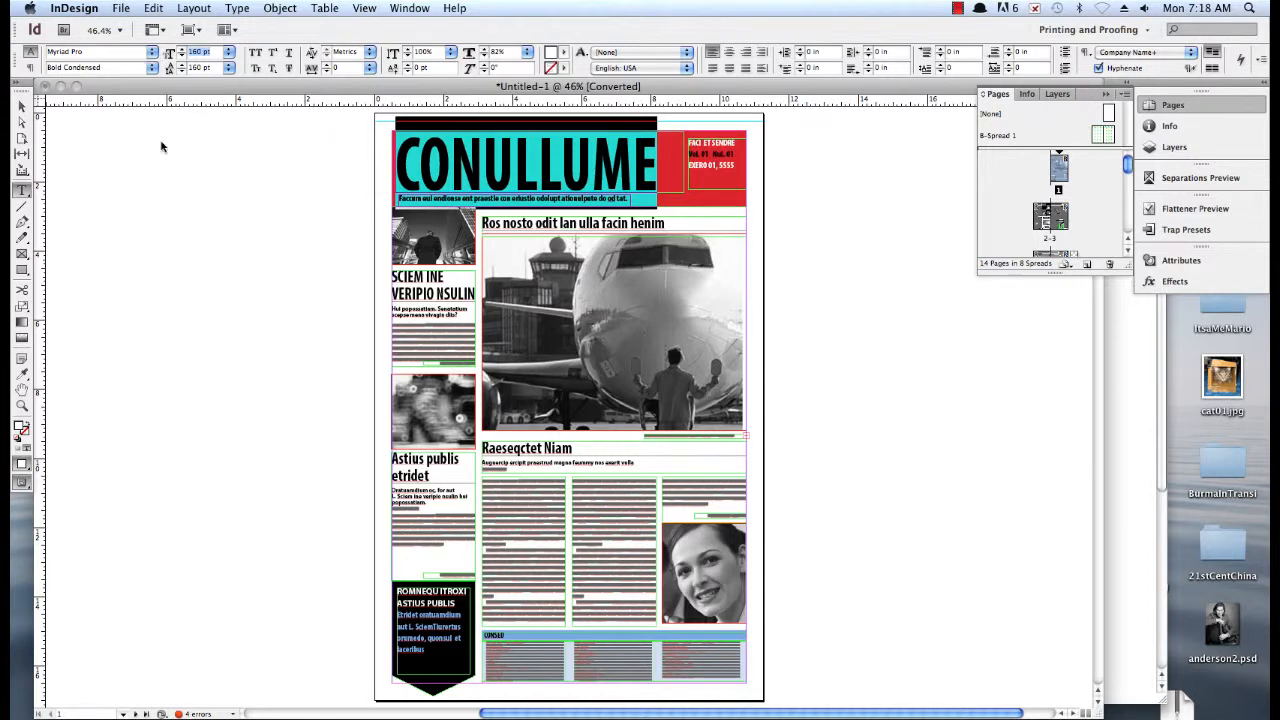
{"action": "left_click", "coordinate": [152, 56]}
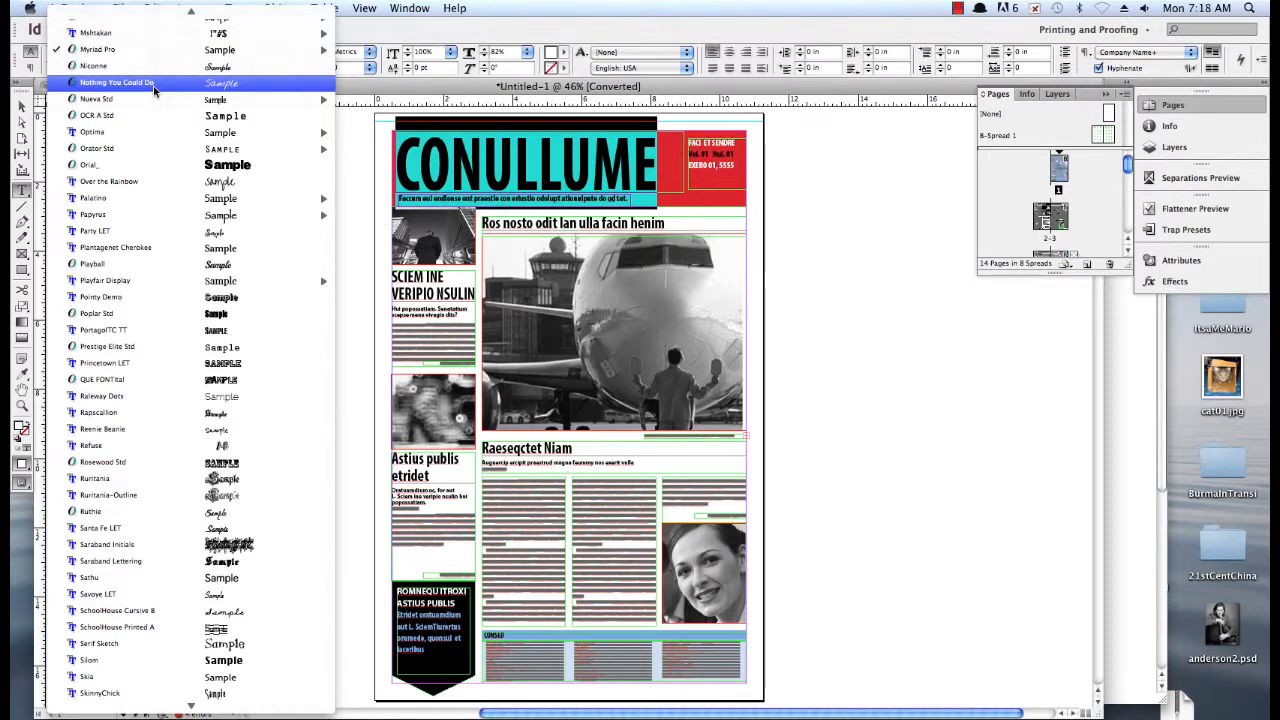
{"action": "left_click", "coordinate": [149, 328]}
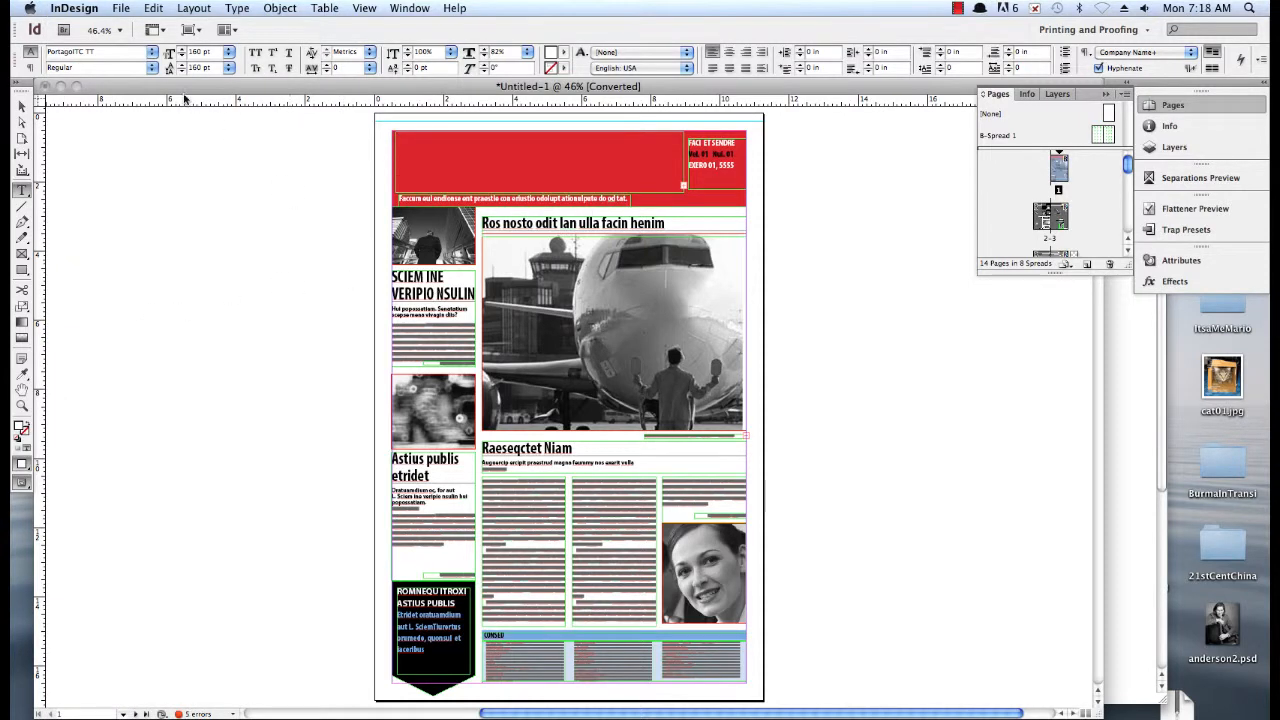
Set the masthead title's size to 72 pt and its font to Chalk Line
{"action": "left_click", "coordinate": [229, 53]}
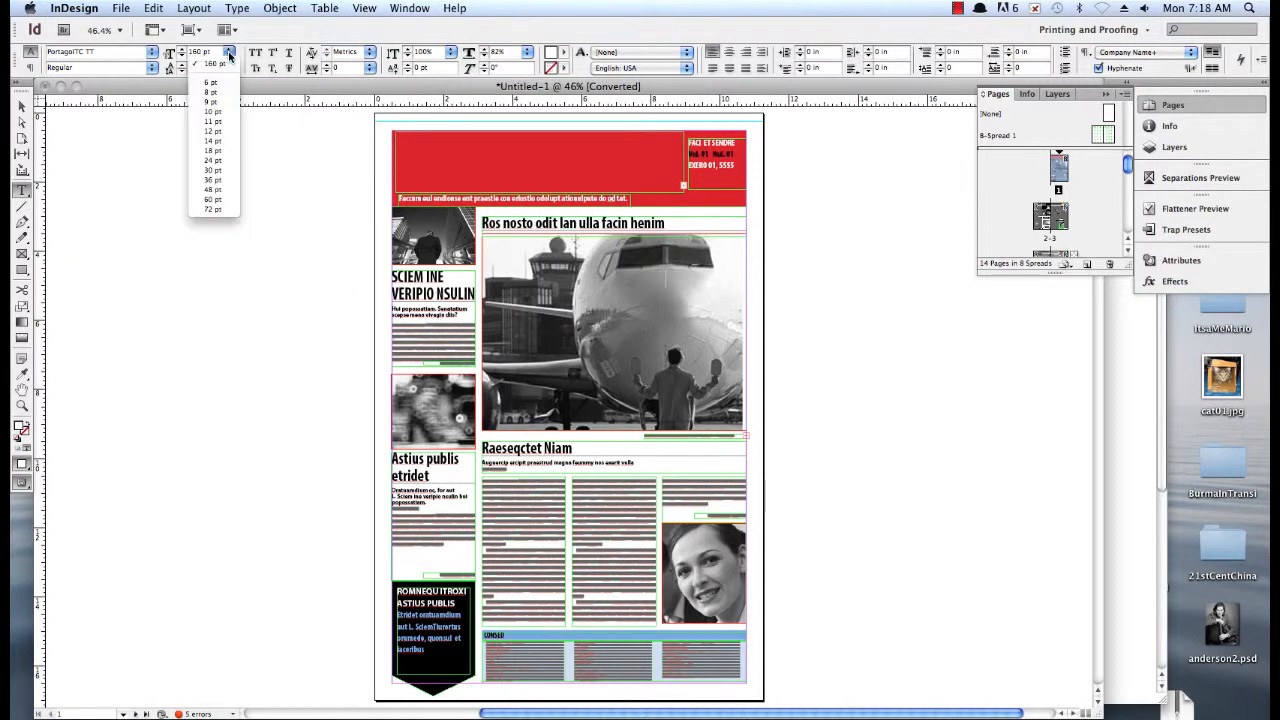
{"action": "left_click", "coordinate": [212, 209]}
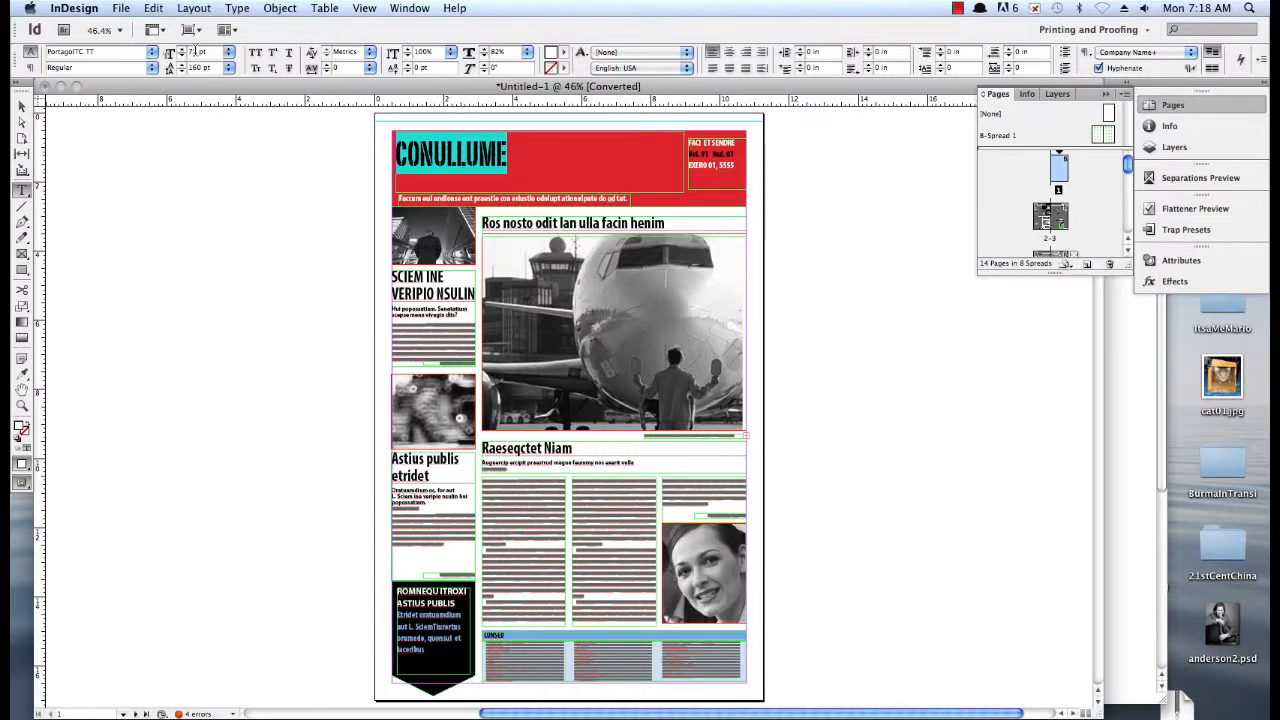
{"action": "left_click", "coordinate": [153, 52]}
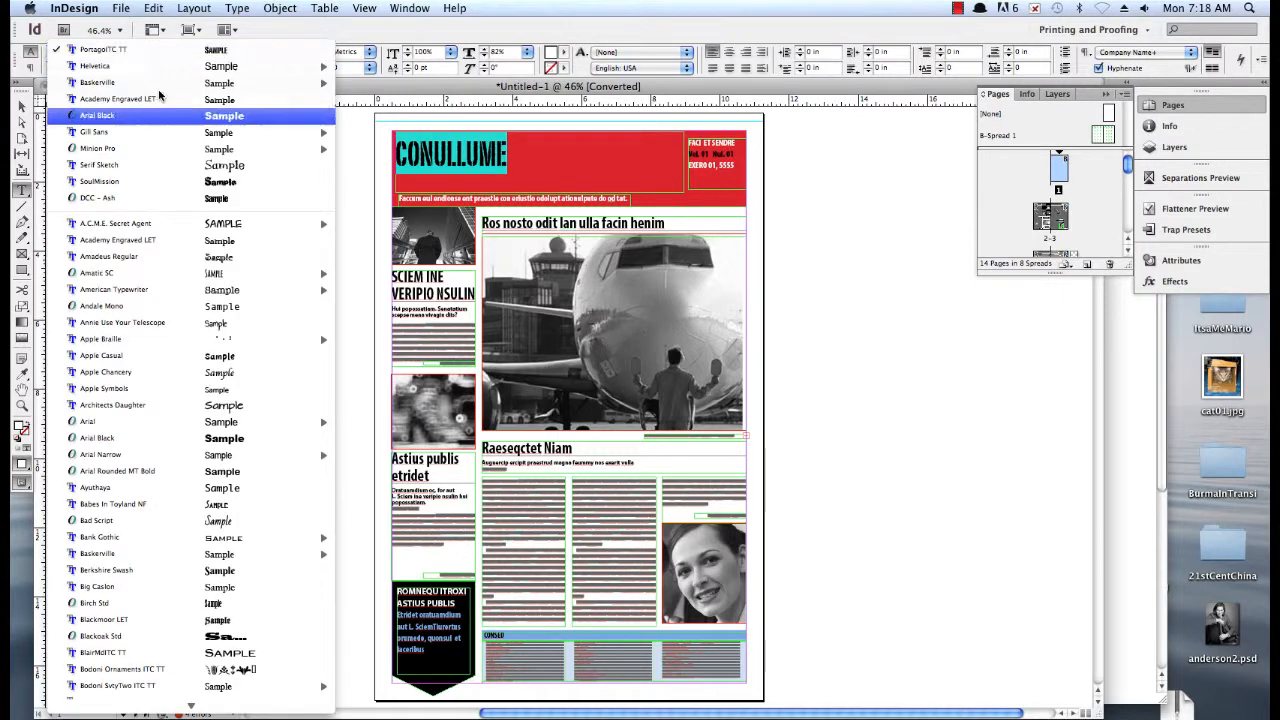
{"action": "scroll", "coordinate": [183, 592], "scroll_direction": "down", "scroll_amount": 10}
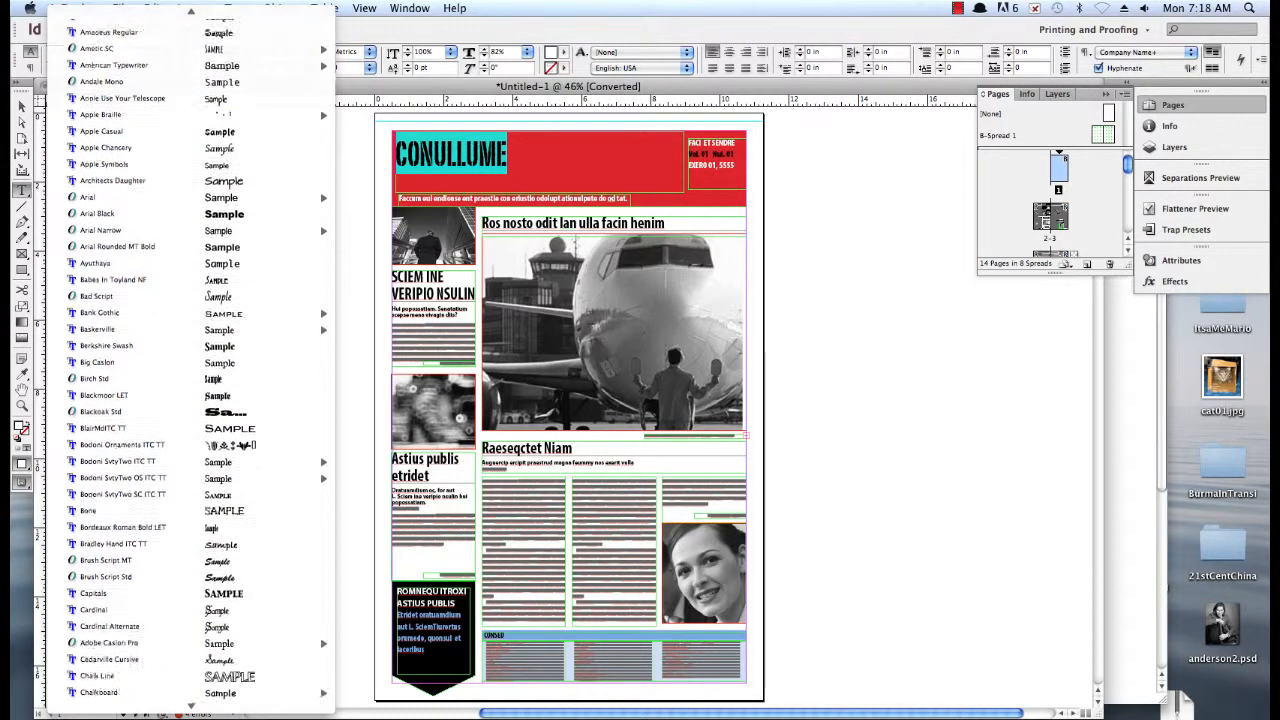
{"action": "scroll", "coordinate": [190, 650], "scroll_direction": "down", "scroll_amount": 5}
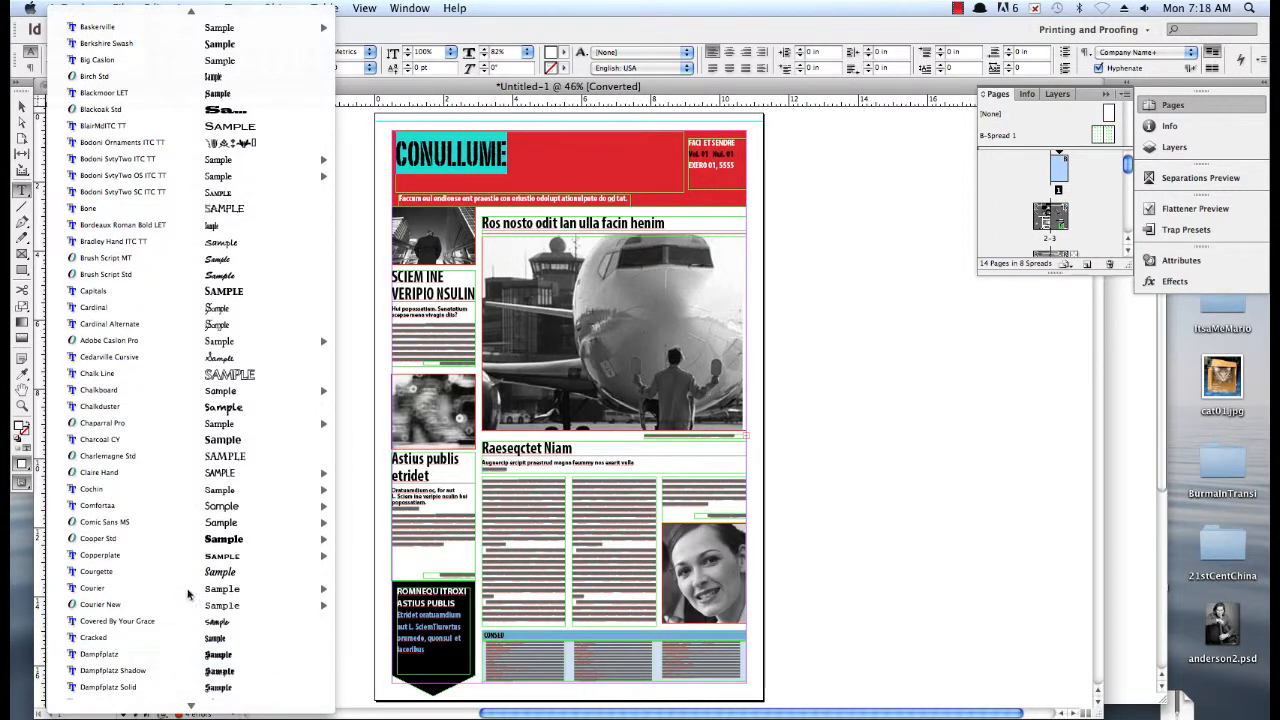
{"action": "left_click", "coordinate": [146, 376]}
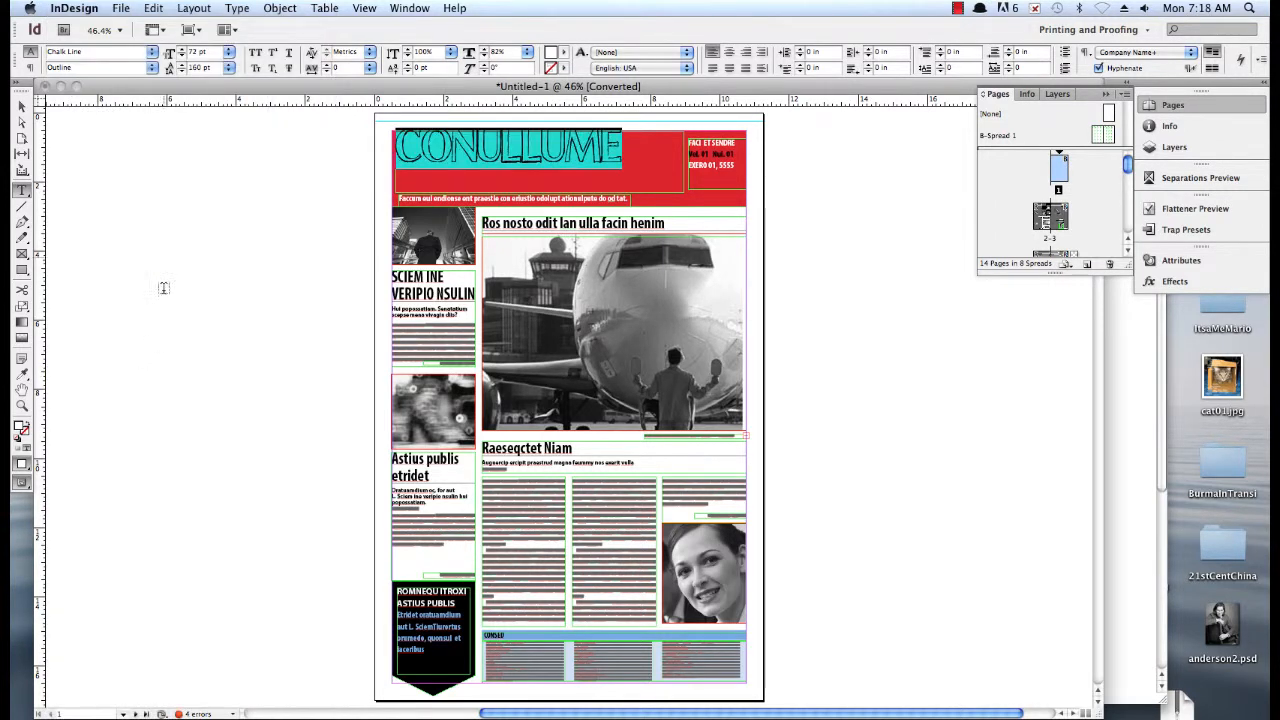
Give the masthead title text a [Paper] stroke and center it vertically in its text frame
{"action": "left_click", "coordinate": [459, 173]}
{"action": "double_click", "coordinate": [460, 157]}
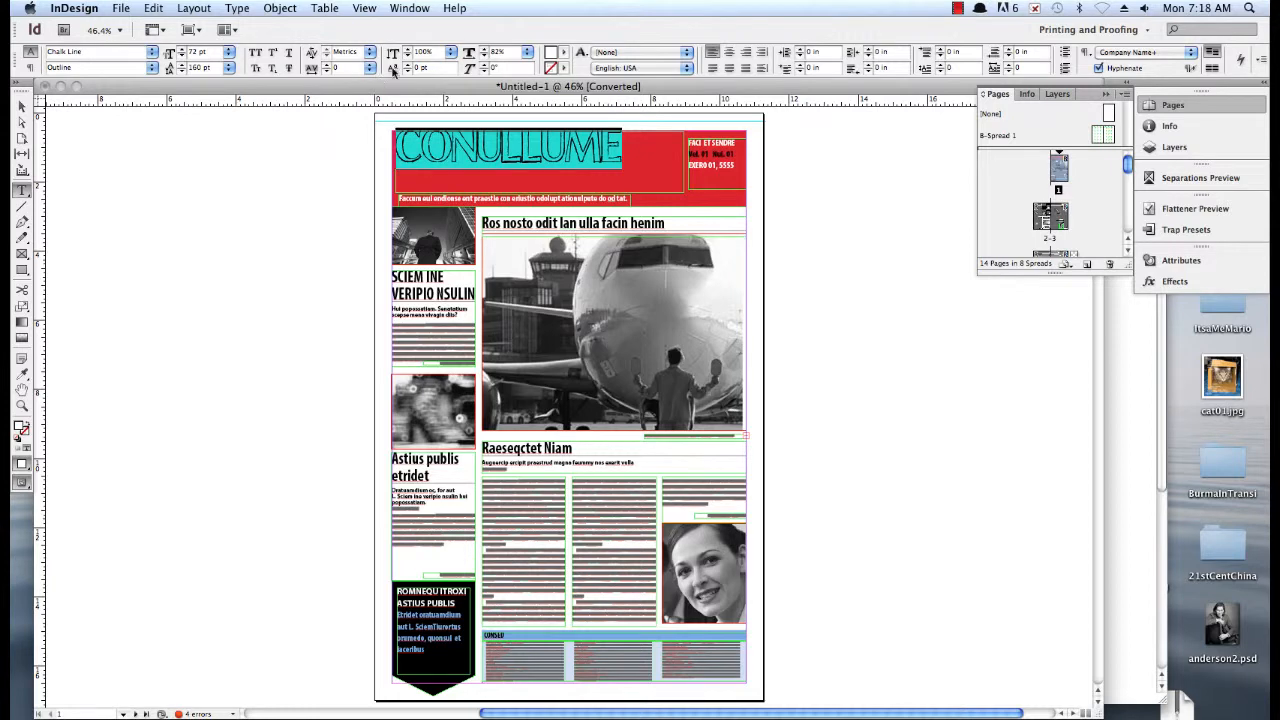
{"action": "left_click", "coordinate": [563, 69]}
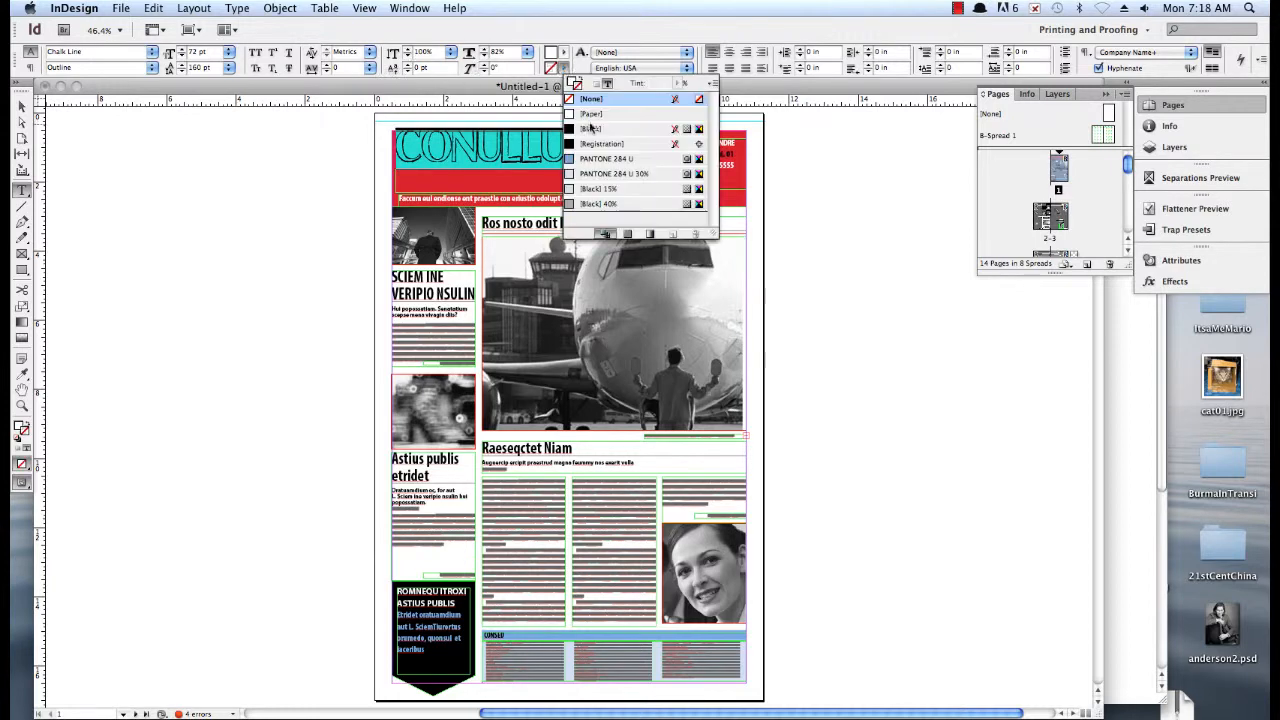
{"action": "left_click", "coordinate": [592, 114]}
{"action": "left_click", "coordinate": [516, 155]}
{"action": "double_click", "coordinate": [516, 155]}
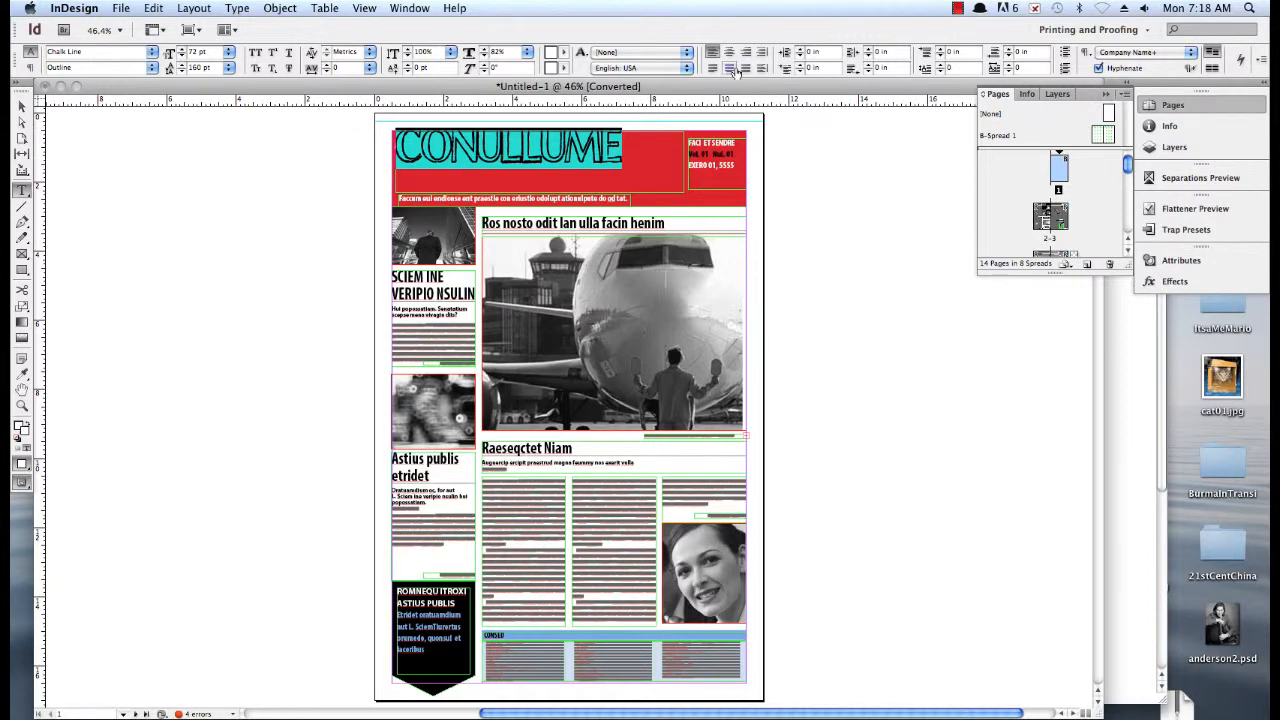
{"action": "left_click", "coordinate": [22, 107]}
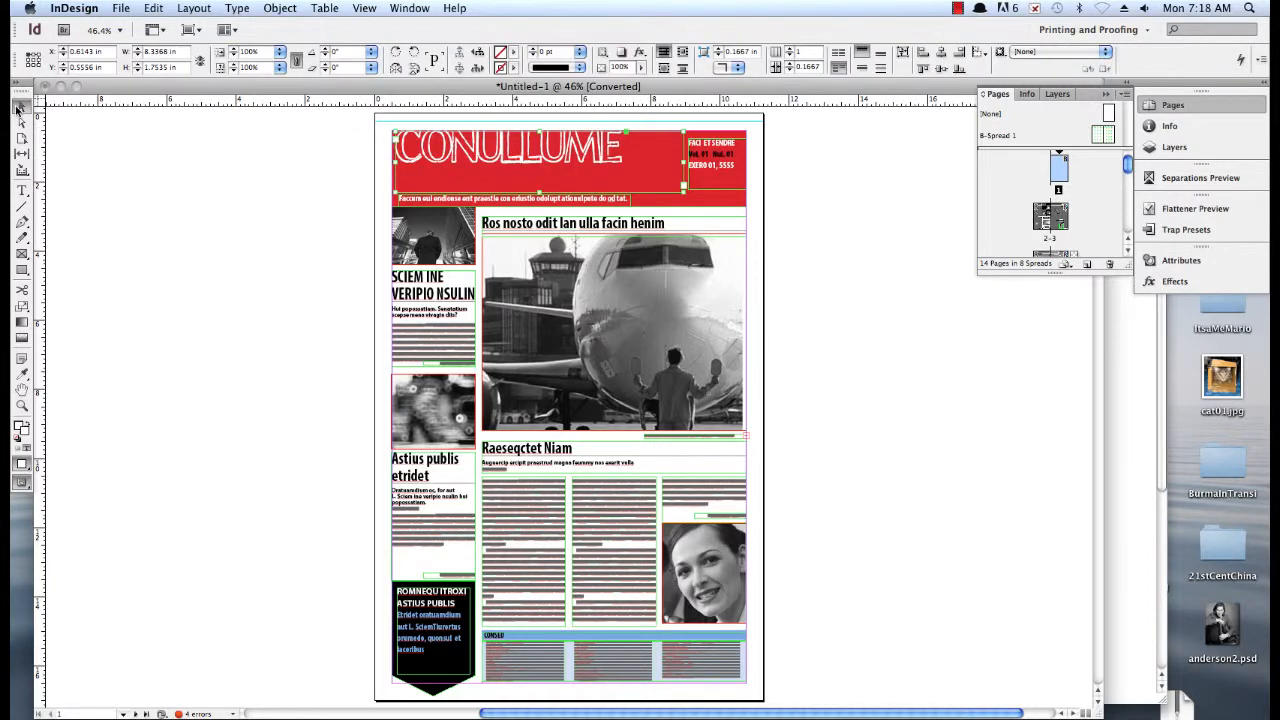
{"action": "left_click", "coordinate": [863, 52]}
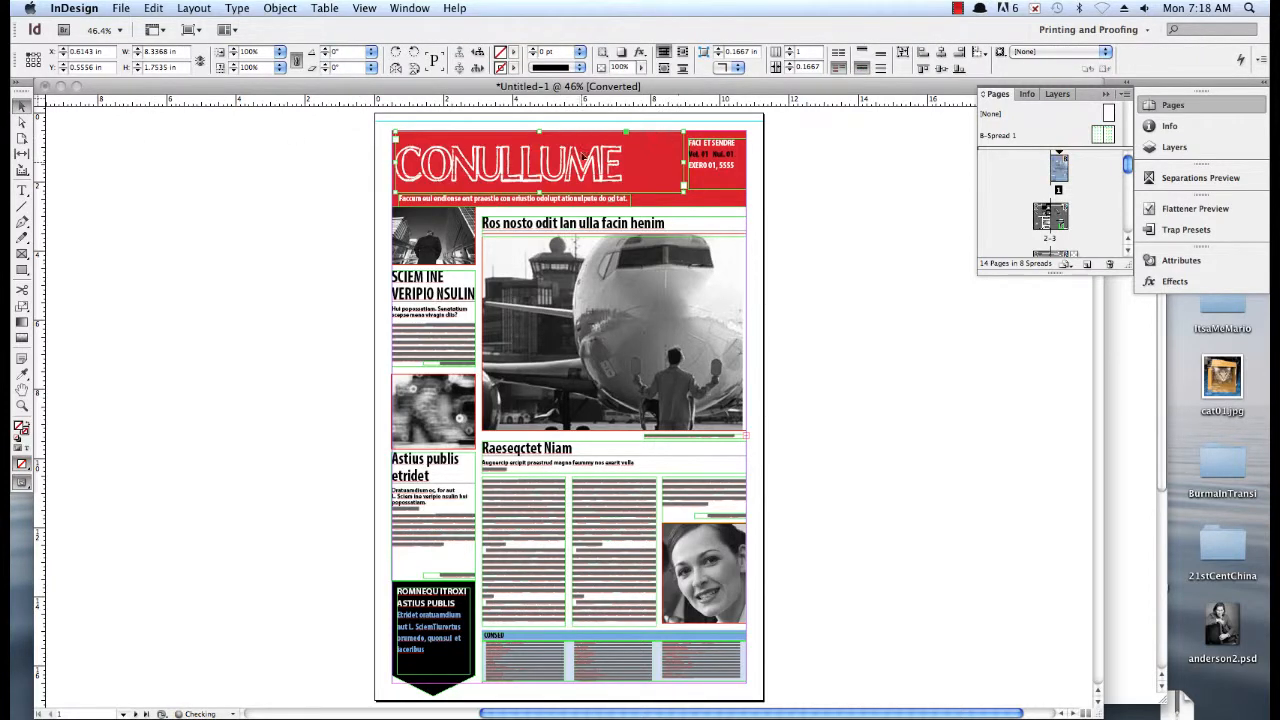
Enlarge the masthead title text to 91 pt so it fills the width of its frame
{"action": "double_click", "coordinate": [463, 152]}
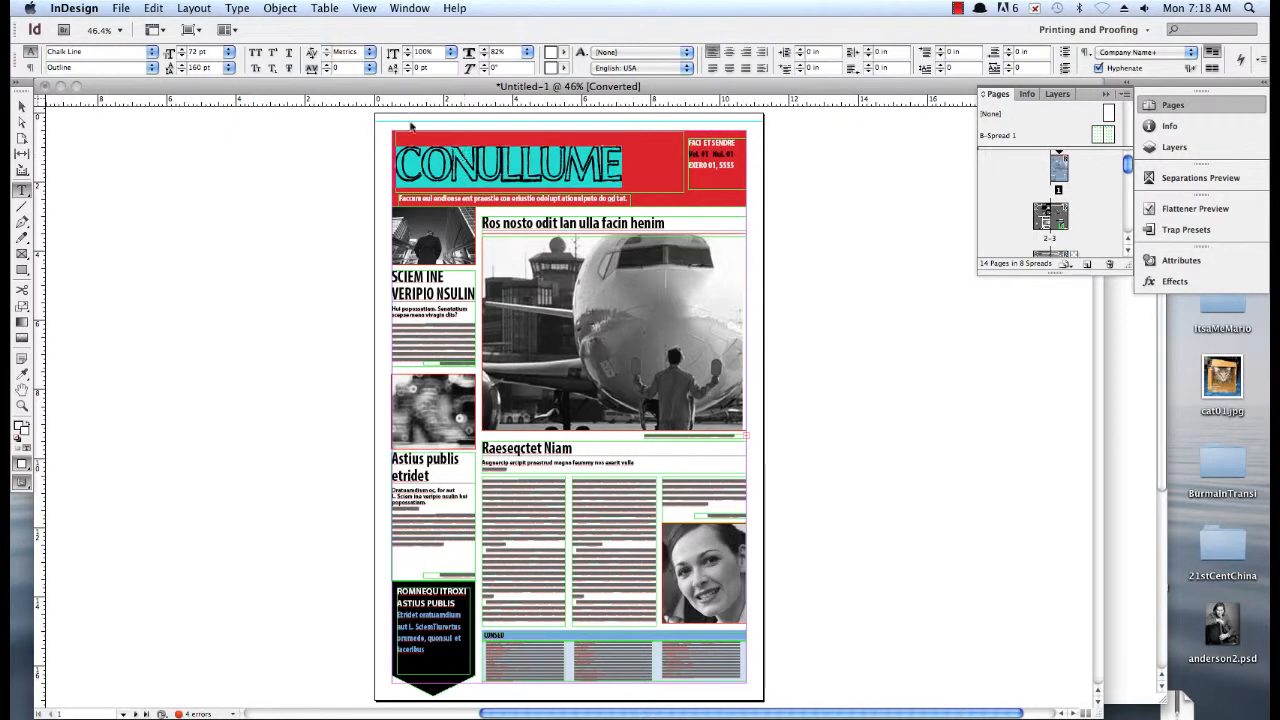
{"action": "left_click", "coordinate": [181, 49]}
{"action": "left_click", "coordinate": [181, 49]}
{"action": "left_click", "coordinate": [181, 49]}
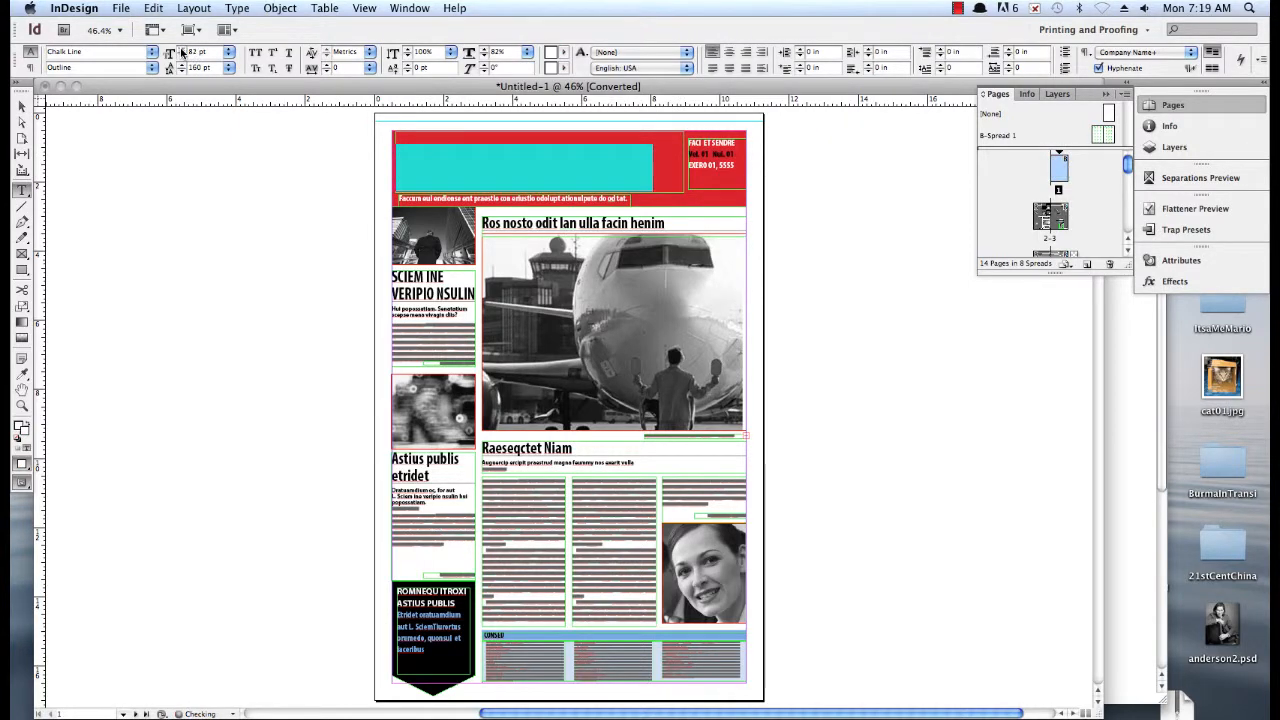
{"action": "left_click", "coordinate": [181, 49]}
{"action": "left_click", "coordinate": [181, 49]}
{"action": "left_click", "coordinate": [181, 49]}
{"action": "left_click", "coordinate": [181, 49]}
{"action": "left_click", "coordinate": [181, 49]}
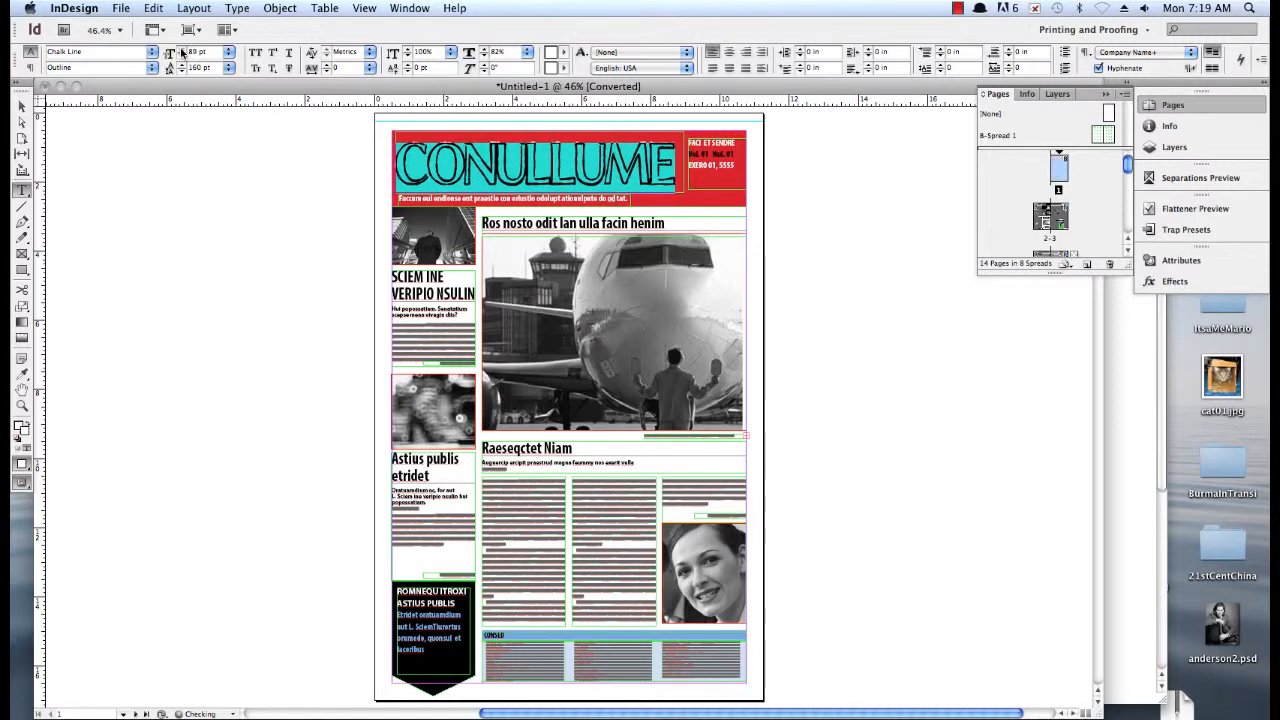
{"action": "left_click", "coordinate": [181, 49]}
{"action": "left_click", "coordinate": [181, 49]}
{"action": "double_click", "coordinate": [488, 168]}
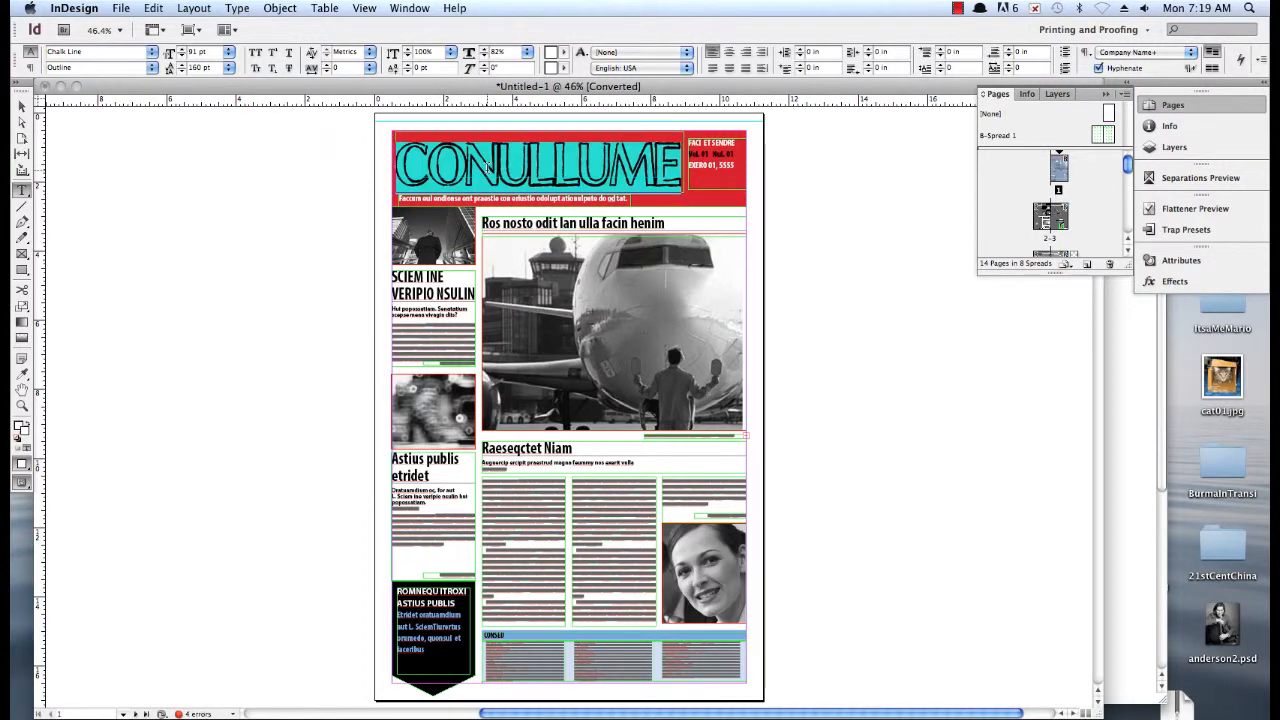
Replace the masthead title text with NEWS NOW
{"action": "type", "text": "NEWS"}
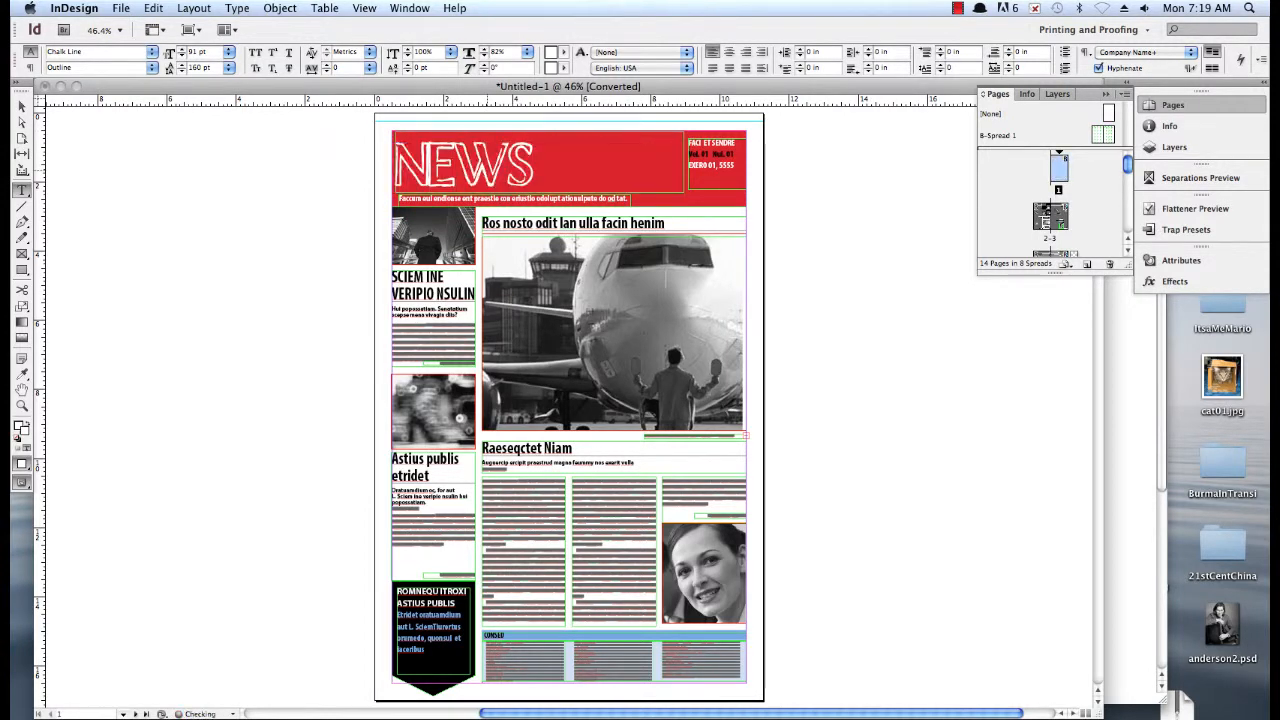
{"action": "type", "text": " NOW"}
{"action": "left_click", "coordinate": [543, 174]}
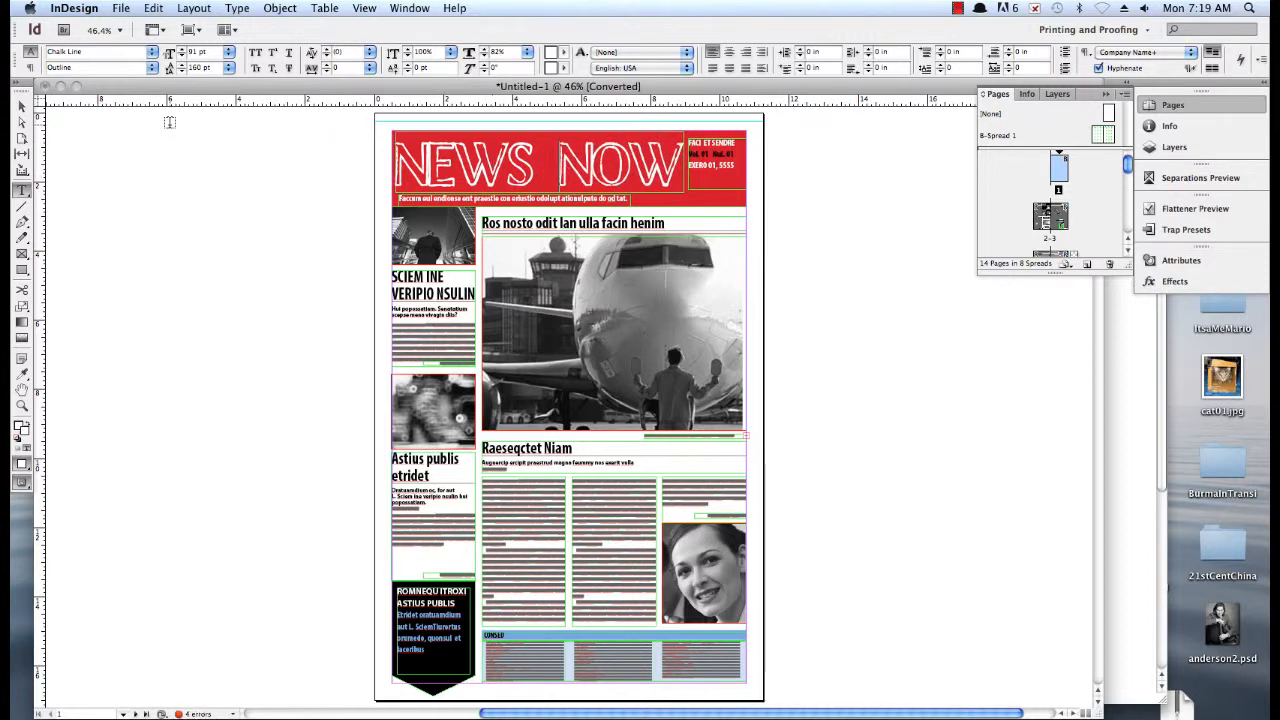
{"action": "left_click", "coordinate": [22, 106]}
{"action": "left_click", "coordinate": [452, 156]}
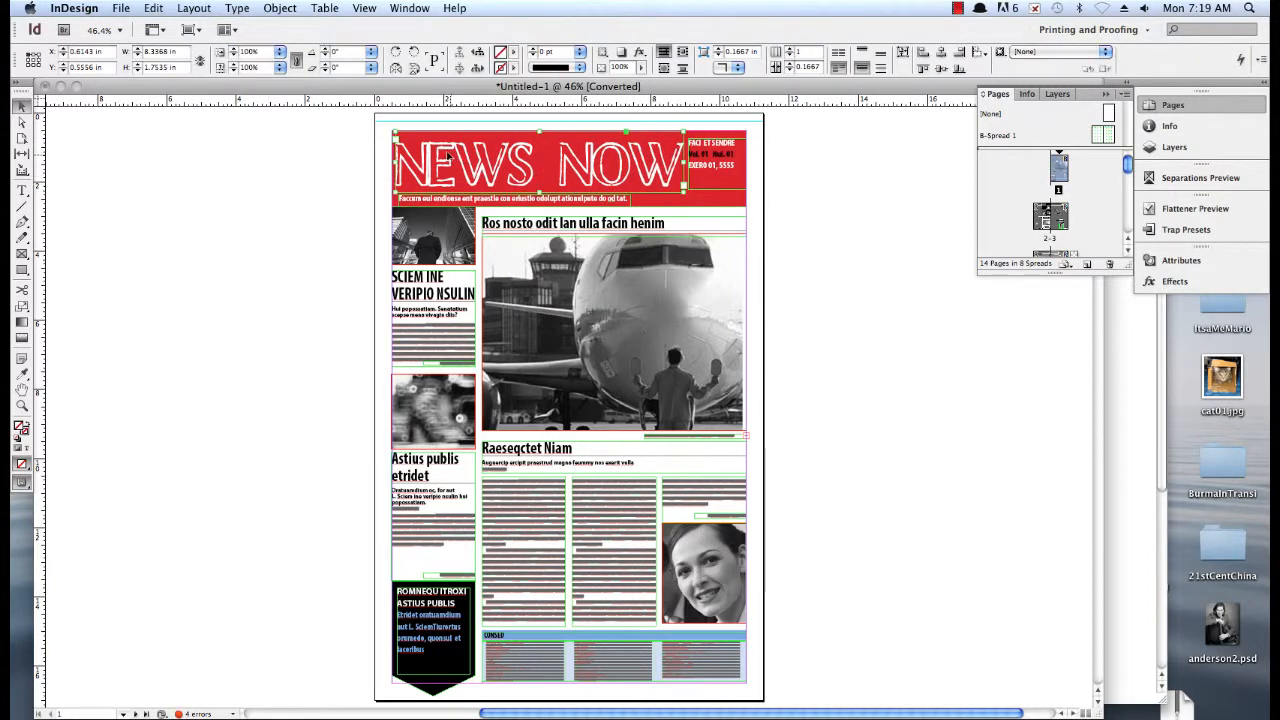
{"action": "left_click", "coordinate": [312, 200]}
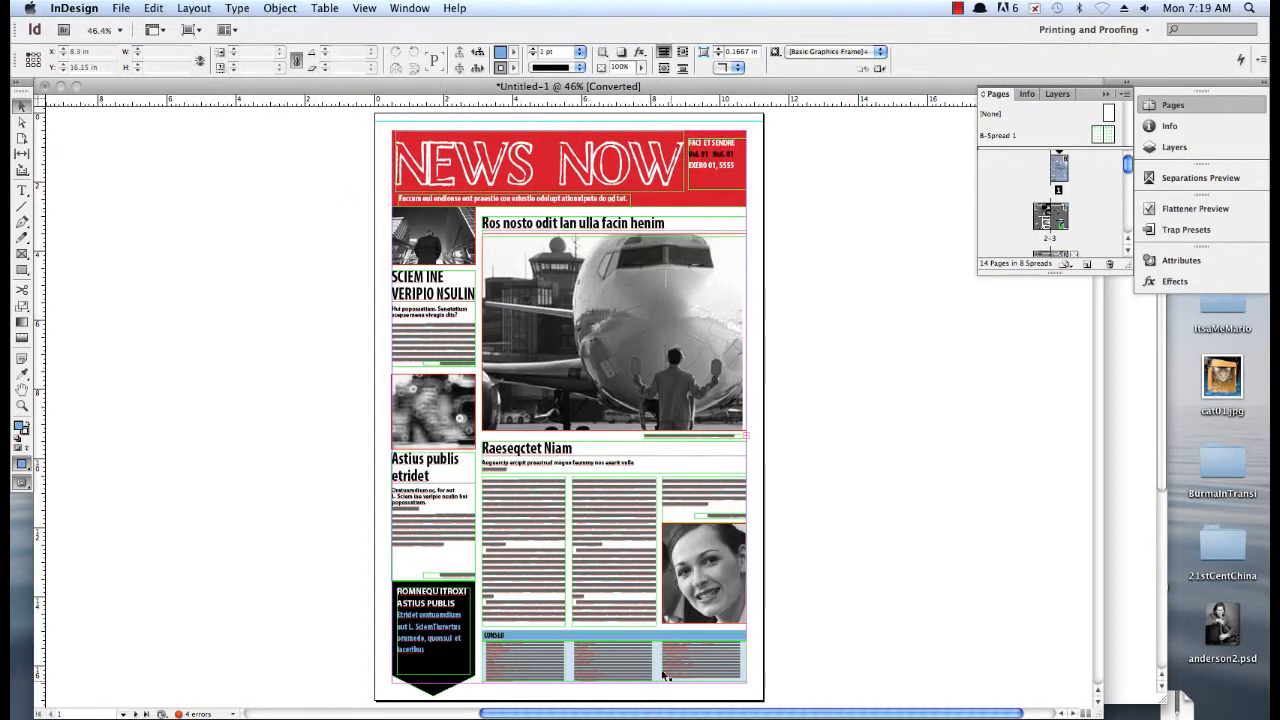
Move the blue contents box from the front page's foot onto the pasteboard and add a horizontal guide about halfway down the page
{"action": "left_click_drag", "start_coordinate": [804, 640], "coordinate": [491, 698]}
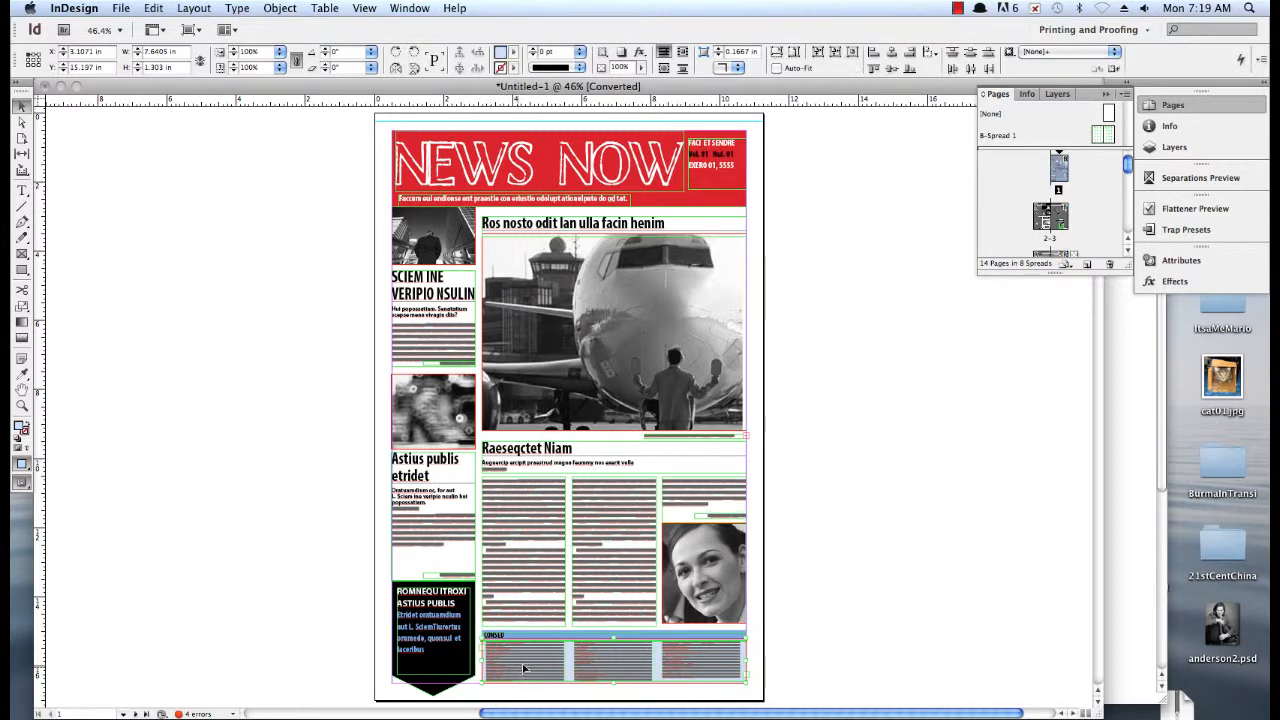
{"action": "left_click_drag", "start_coordinate": [769, 632], "coordinate": [822, 370]}
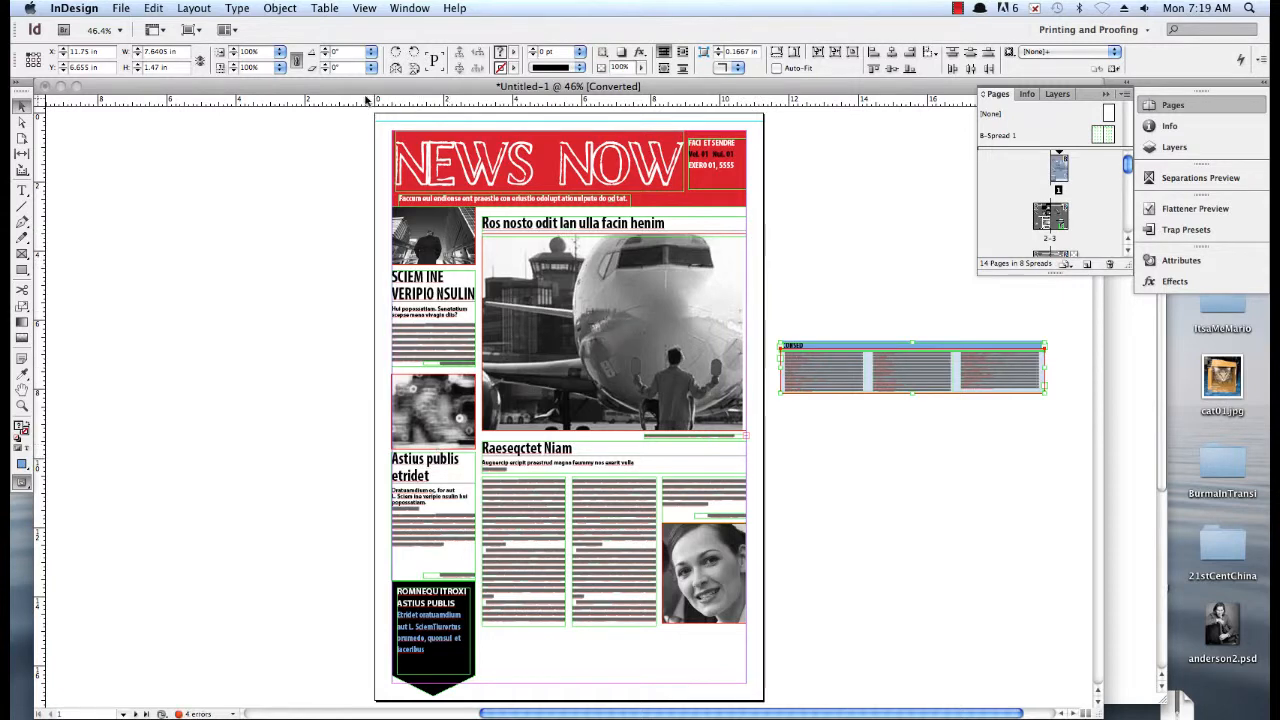
{"action": "left_click_drag", "start_coordinate": [366, 99], "coordinate": [319, 409]}
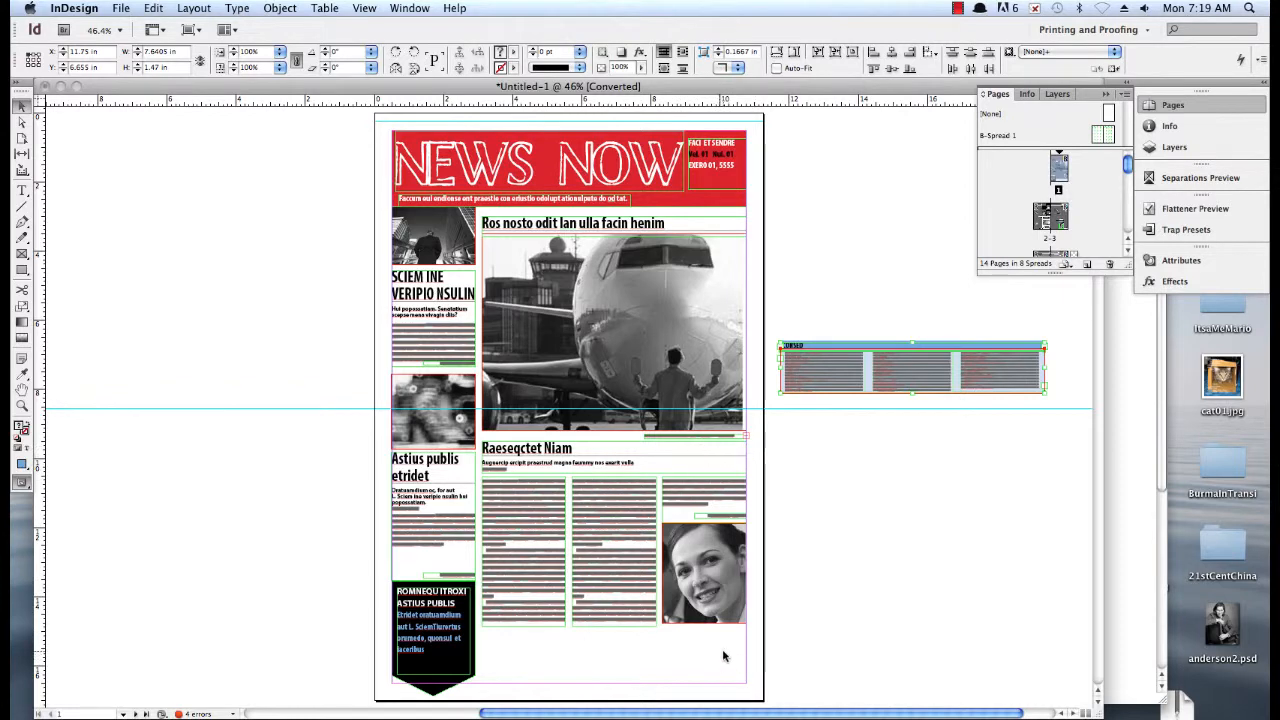
Move the airplane story group down to the bottom margin and place the blue contents box in the gap beneath the masthead
{"action": "left_click", "coordinate": [519, 237]}
{"action": "left_click_drag", "start_coordinate": [573, 272], "coordinate": [571, 333]}
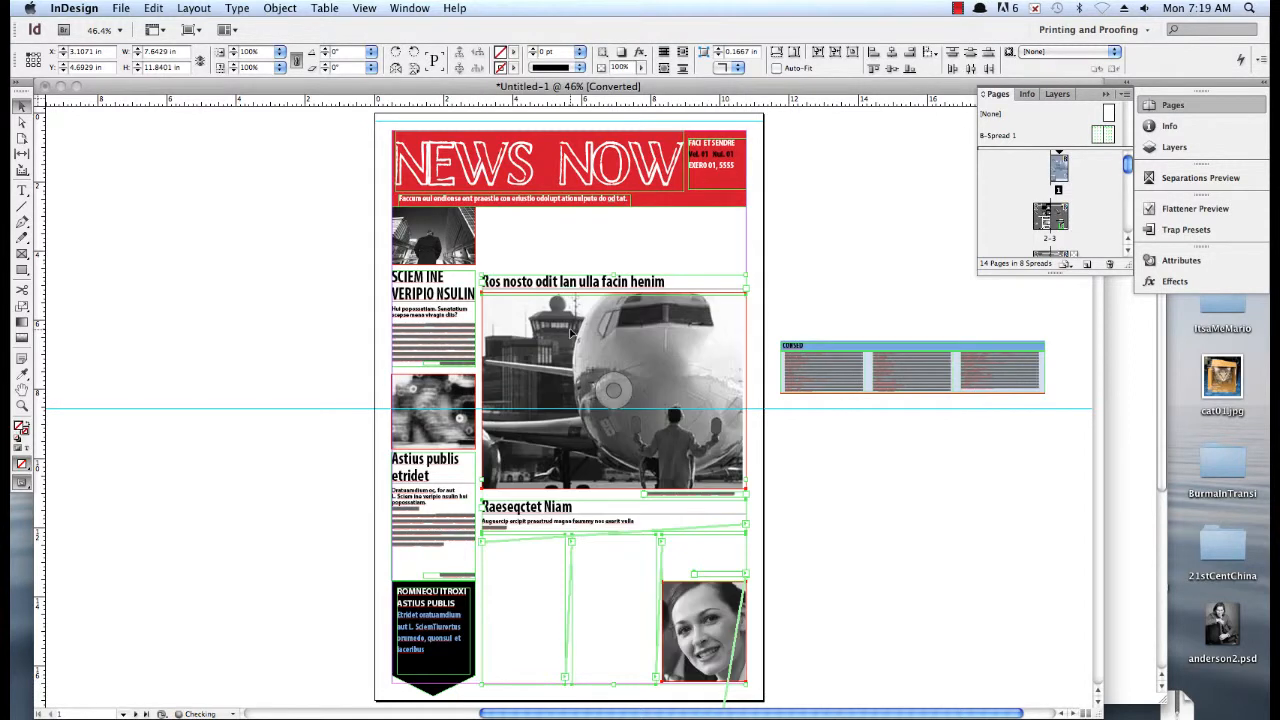
{"action": "key", "text": "Up"}
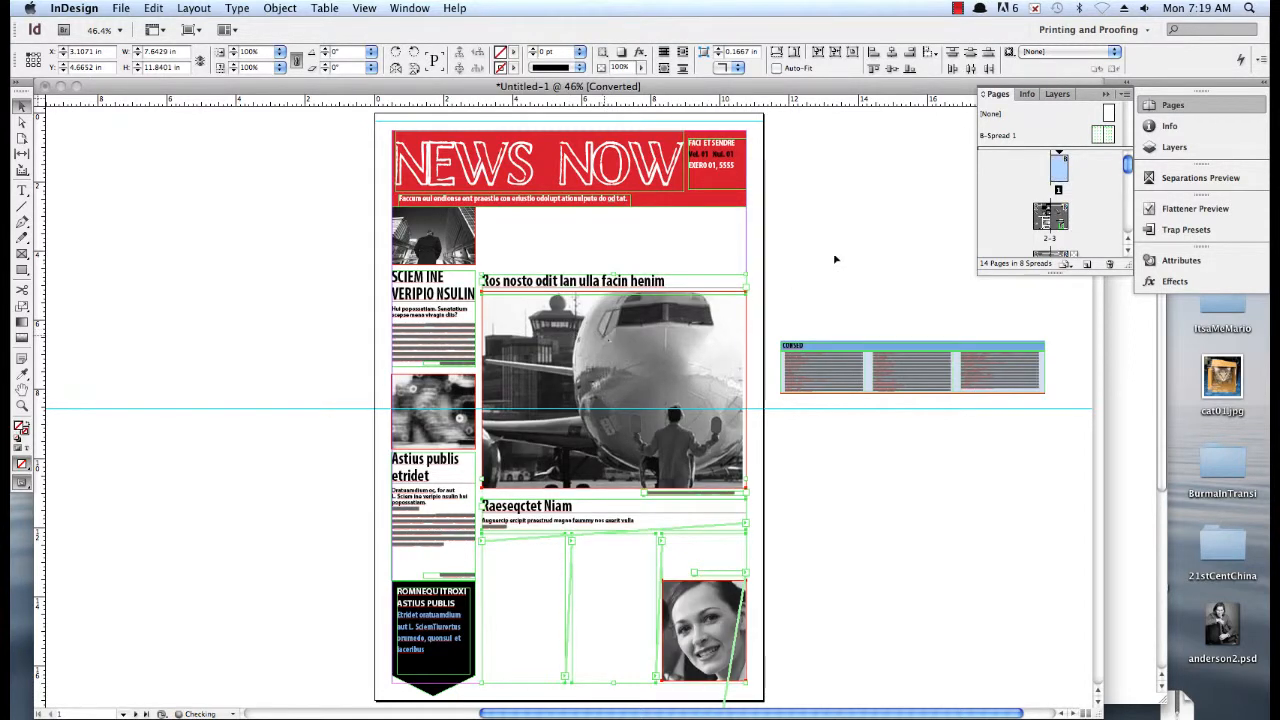
{"action": "left_click", "coordinate": [780, 283]}
{"action": "left_click", "coordinate": [856, 366]}
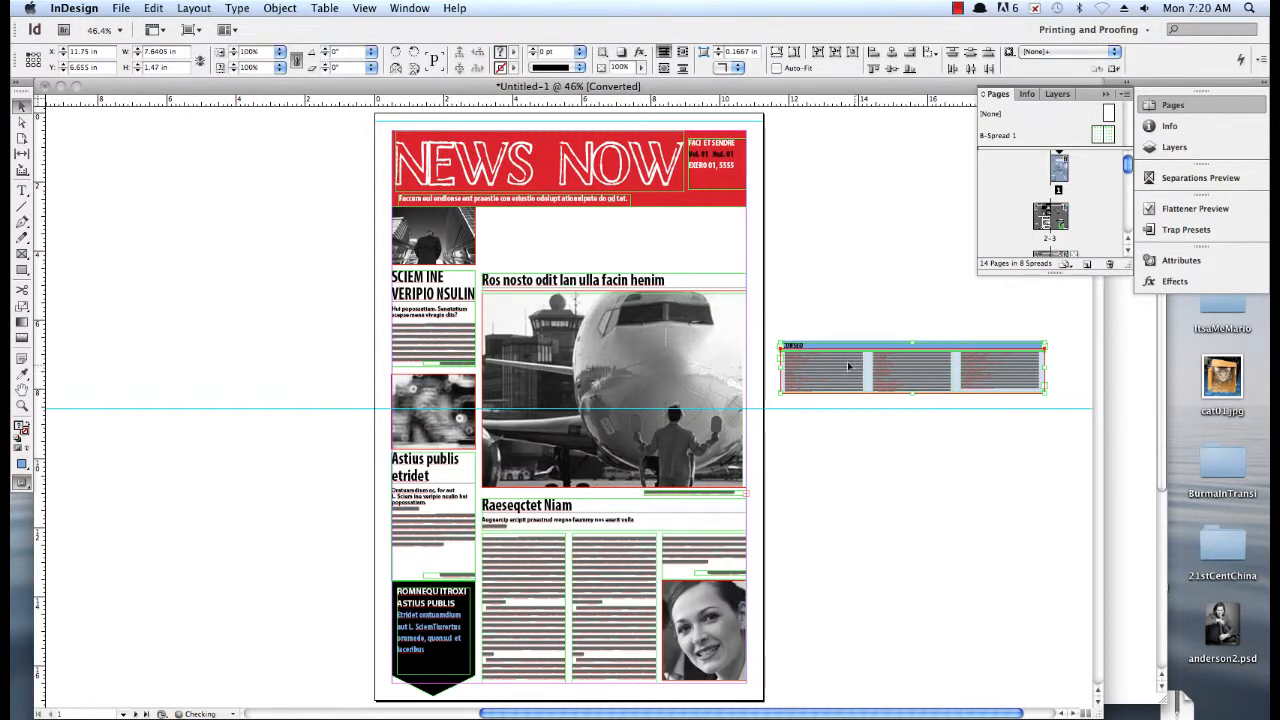
{"action": "left_click_drag", "start_coordinate": [856, 366], "coordinate": [554, 237]}
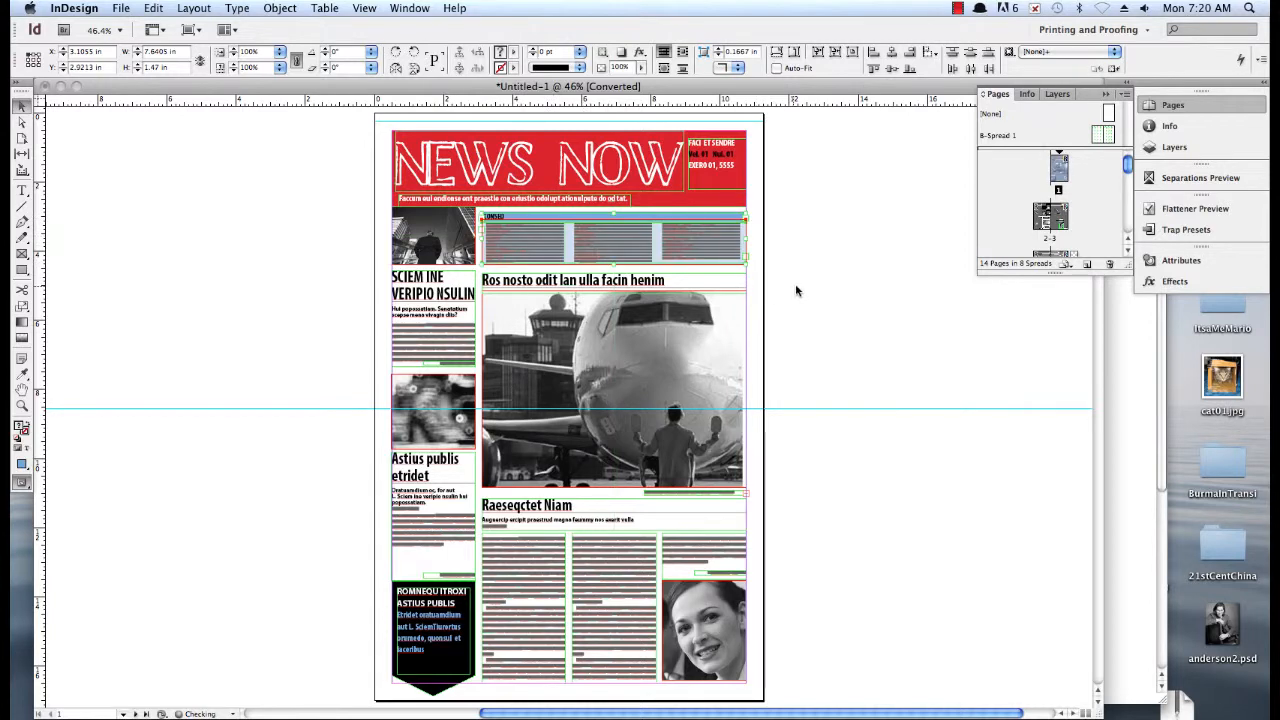
Nudge the airplane story group up to a Y position of about 4.54 in, closer to the contents box
{"action": "left_click_drag", "start_coordinate": [785, 278], "coordinate": [492, 656]}
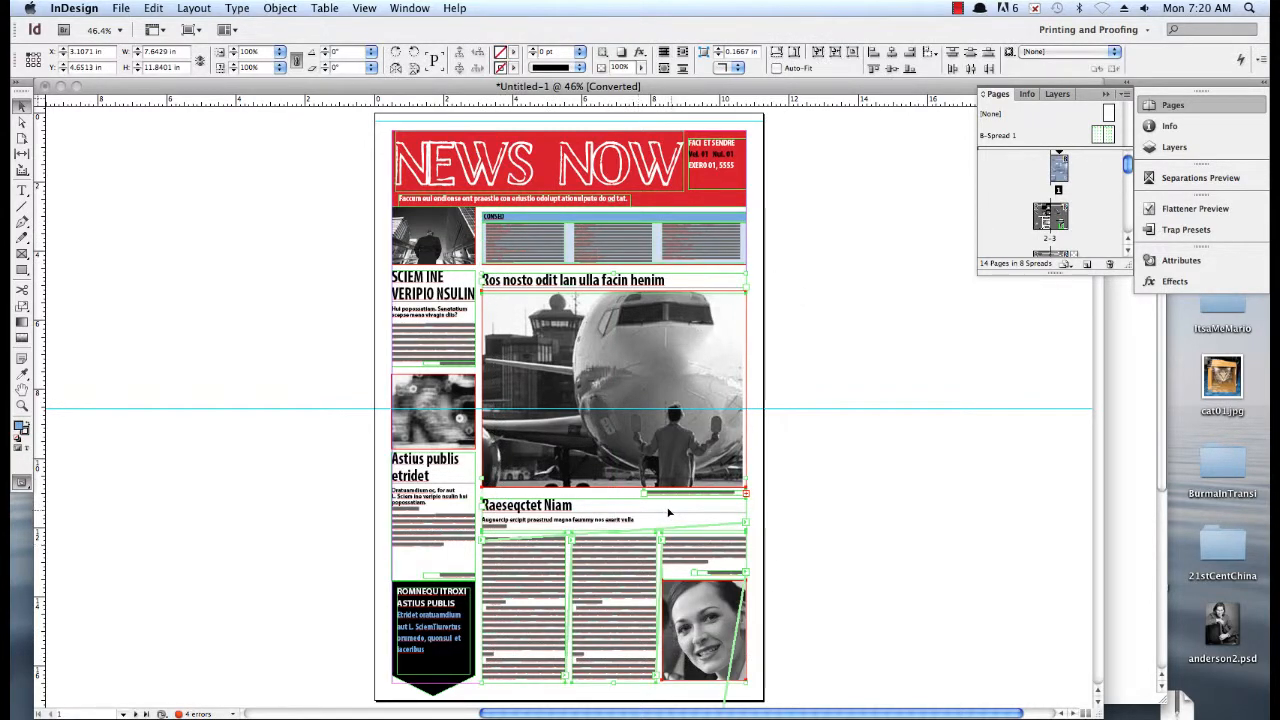
{"action": "key", "text": "Up"}
{"action": "key", "text": "Up"}
{"action": "key", "text": "Up"}
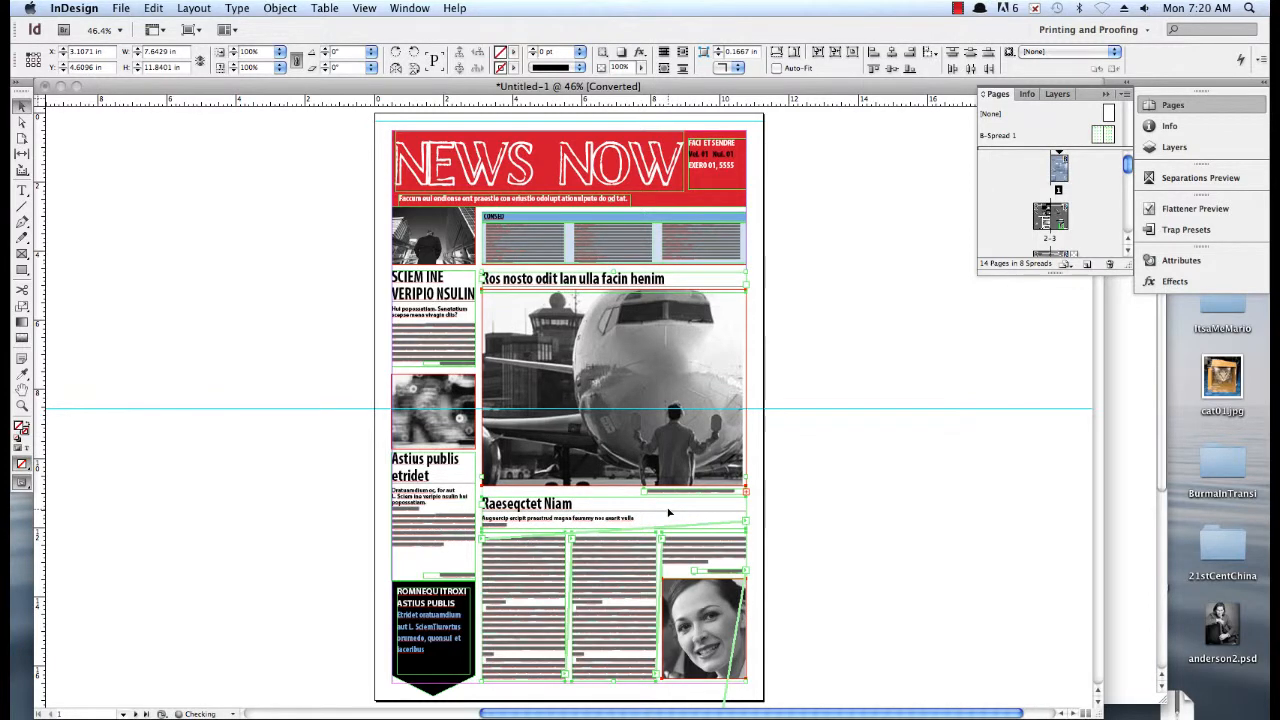
{"action": "key", "text": "Up"}
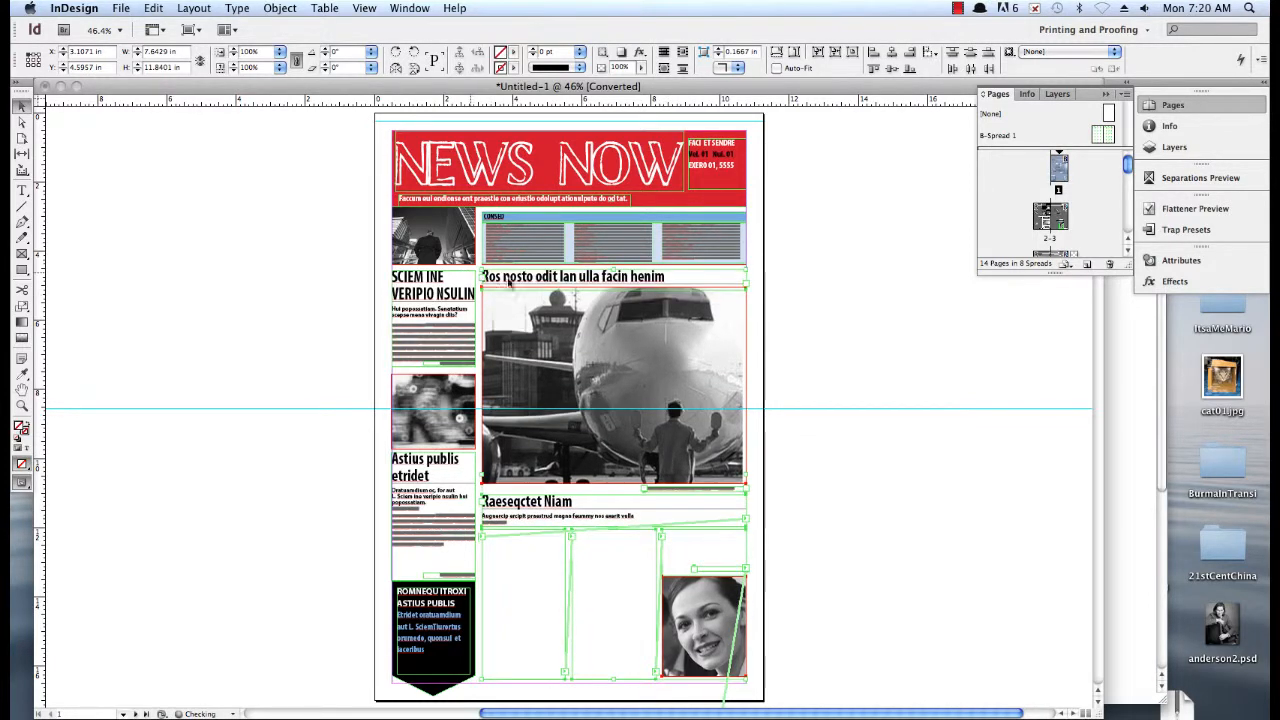
{"action": "left_click", "coordinate": [832, 378]}
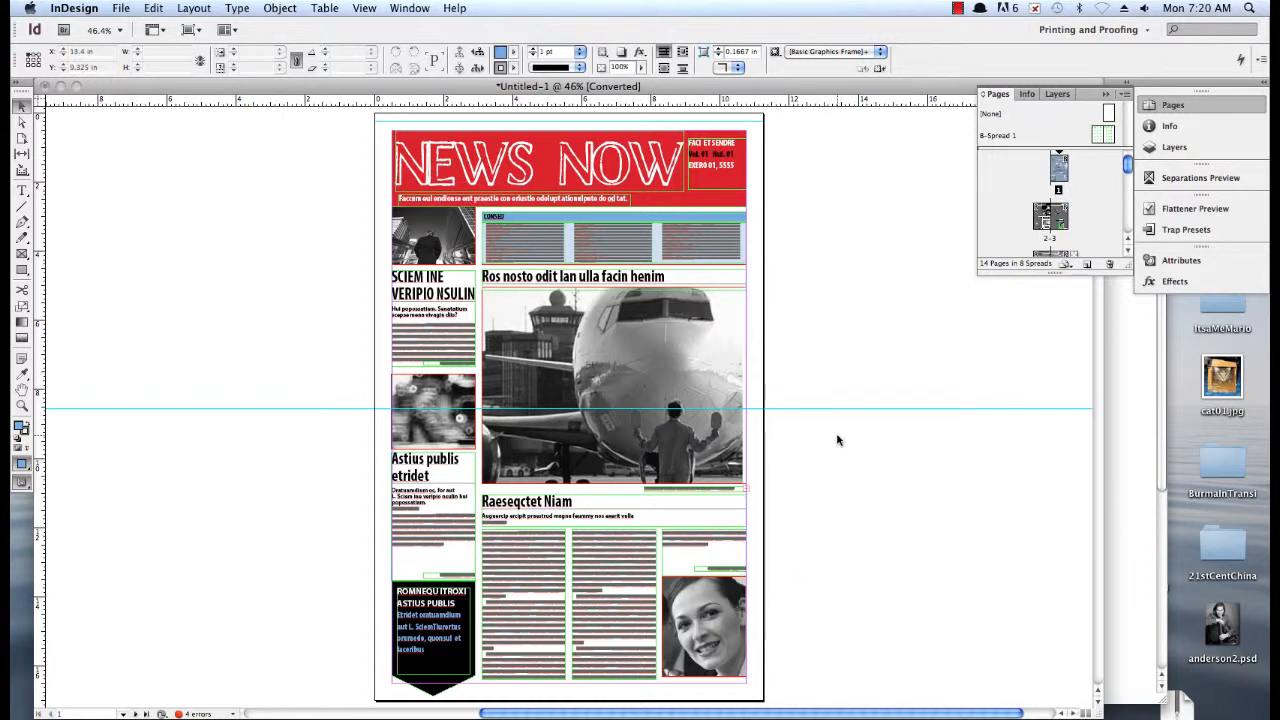
Add a horizontal guide at about 4.55 in beside the SCIEM INE headline and align the airplane story group's top edge with it
{"action": "key", "text": "super+equal"}
{"action": "key", "text": "super+equal"}
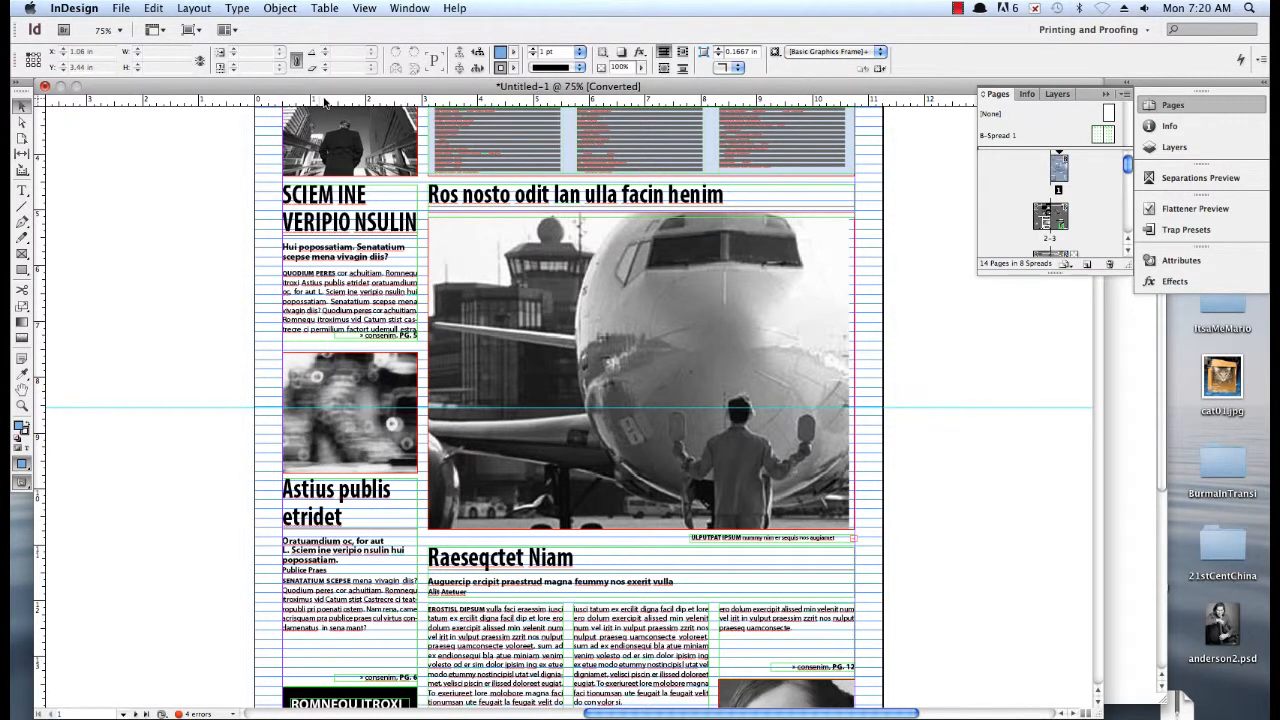
{"action": "left_click_drag", "start_coordinate": [324, 100], "coordinate": [322, 186]}
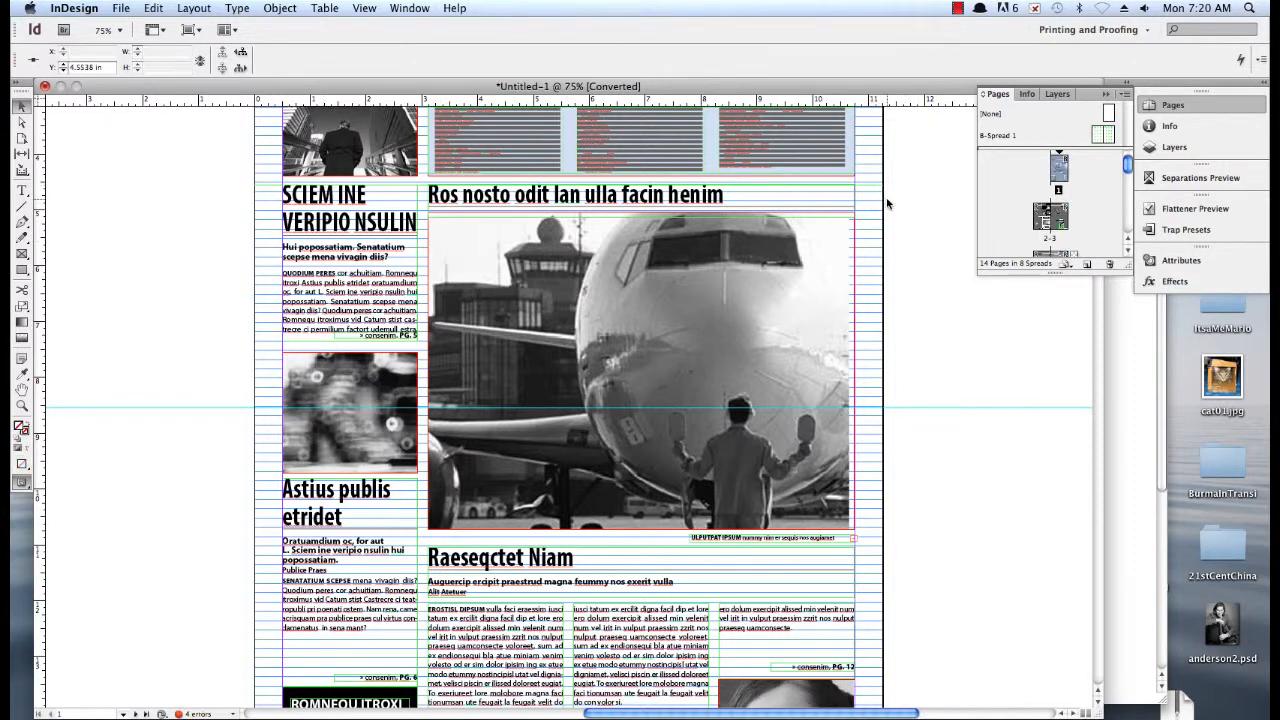
{"action": "left_click_drag", "start_coordinate": [903, 190], "coordinate": [488, 705]}
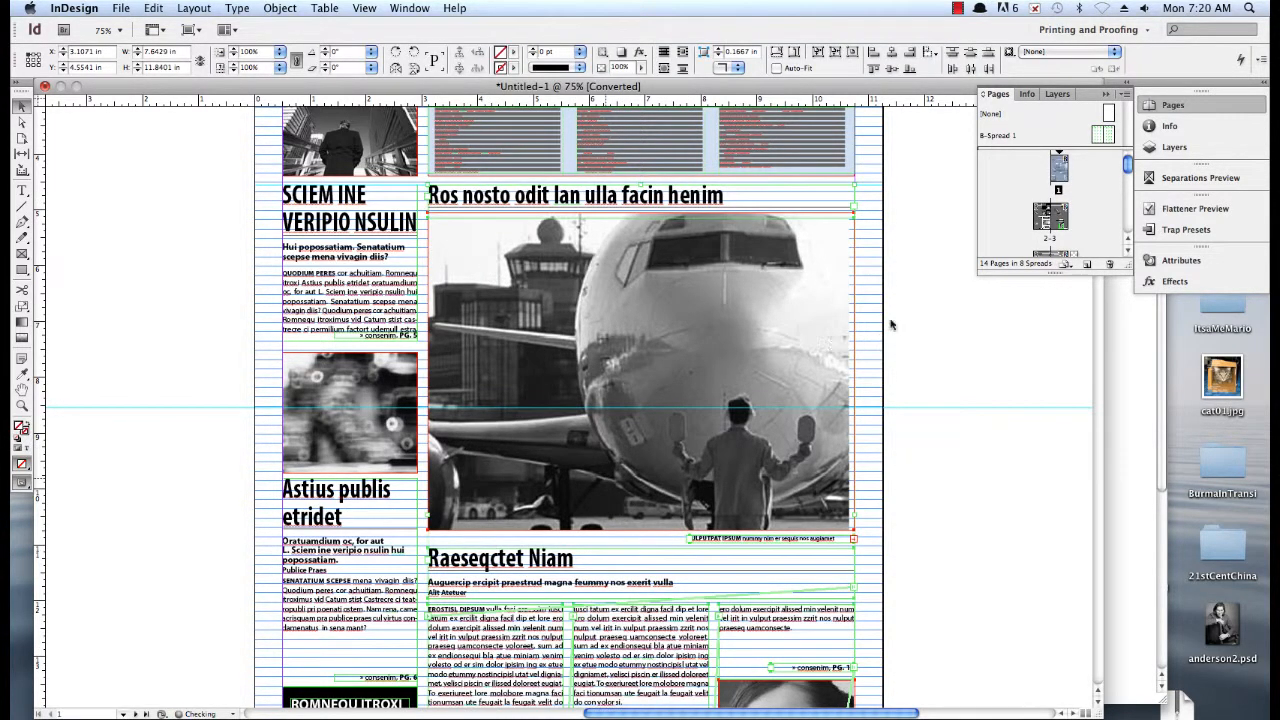
{"action": "left_click", "coordinate": [903, 278]}
Examine the rearranged front page up close and as a whole, from the masthead and contents box to the bottom stories
{"action": "scroll", "coordinate": [871, 200], "scroll_direction": "up", "scroll_amount": 3}
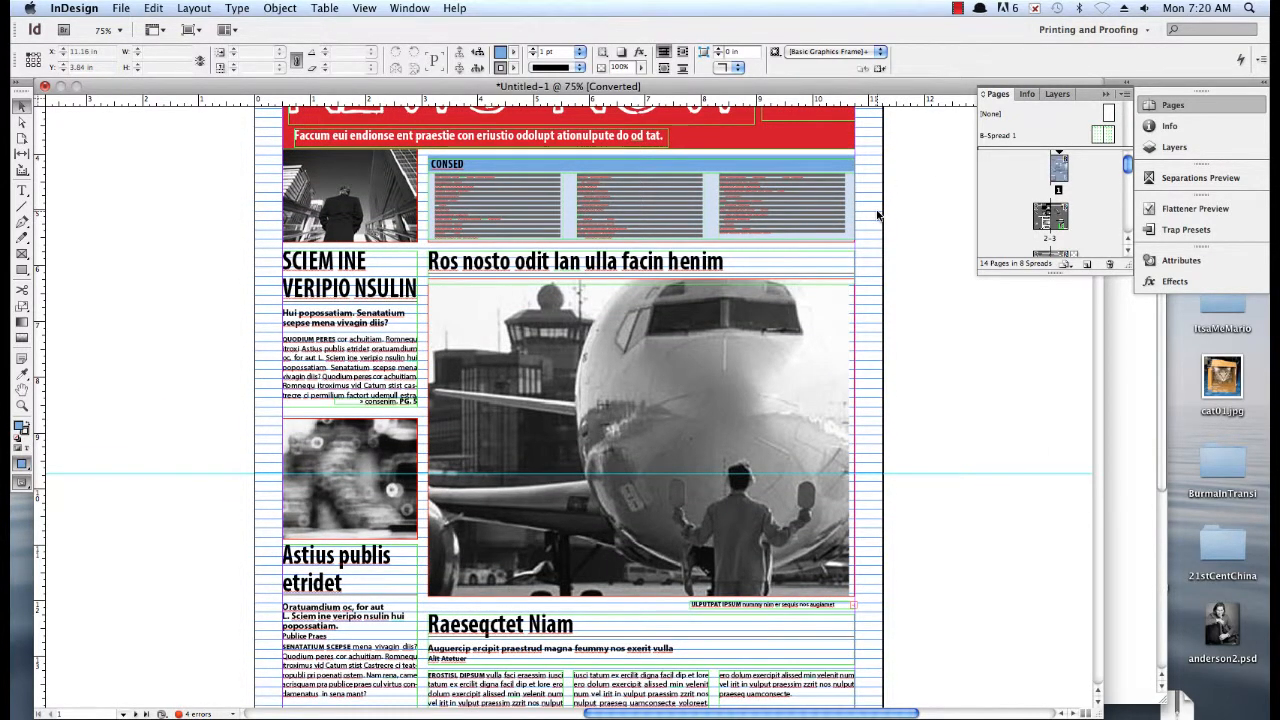
{"action": "key", "text": "super+minus"}
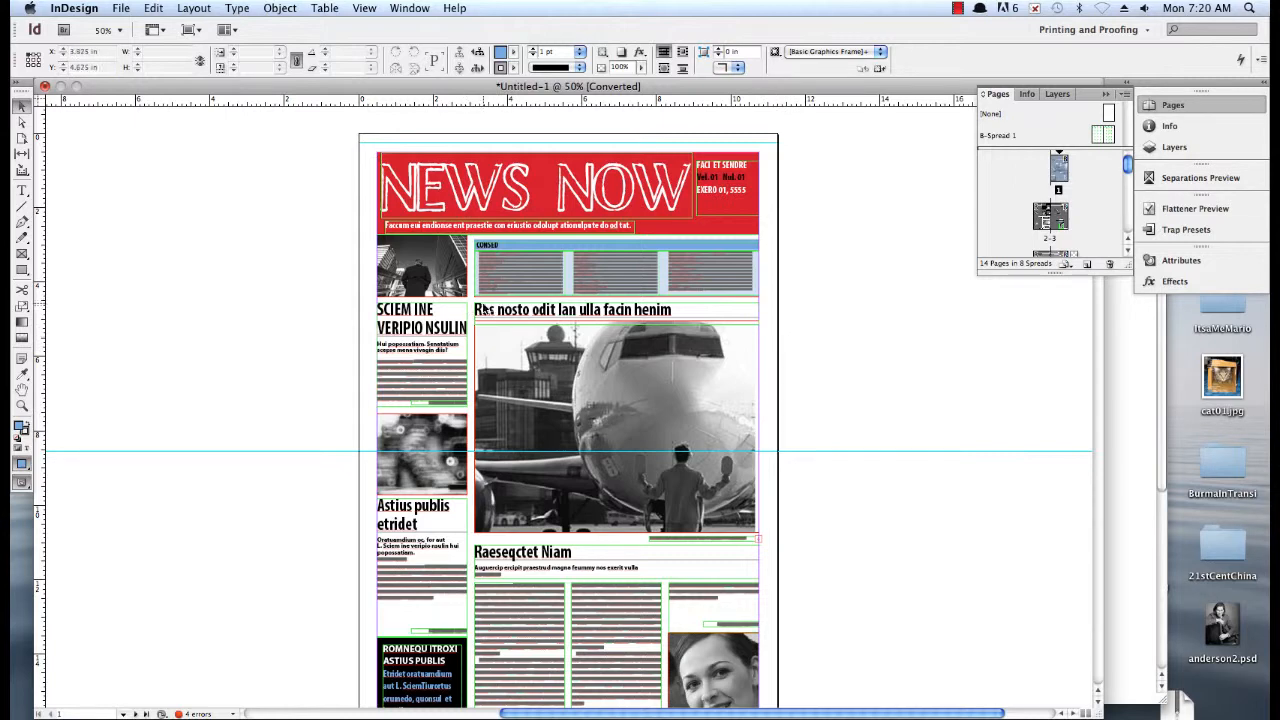
{"action": "key", "text": "super+equal"}
{"action": "key", "text": "super+equal"}
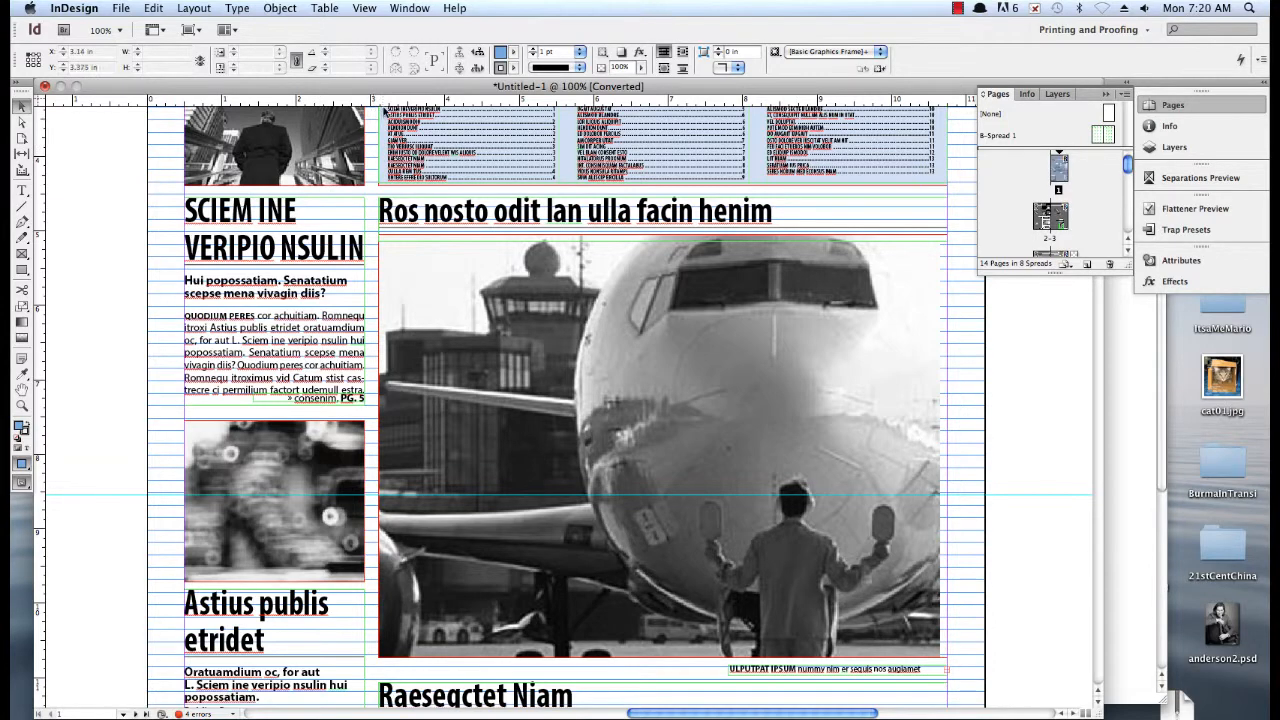
{"action": "left_click_drag", "start_coordinate": [384, 100], "coordinate": [236, 103]}
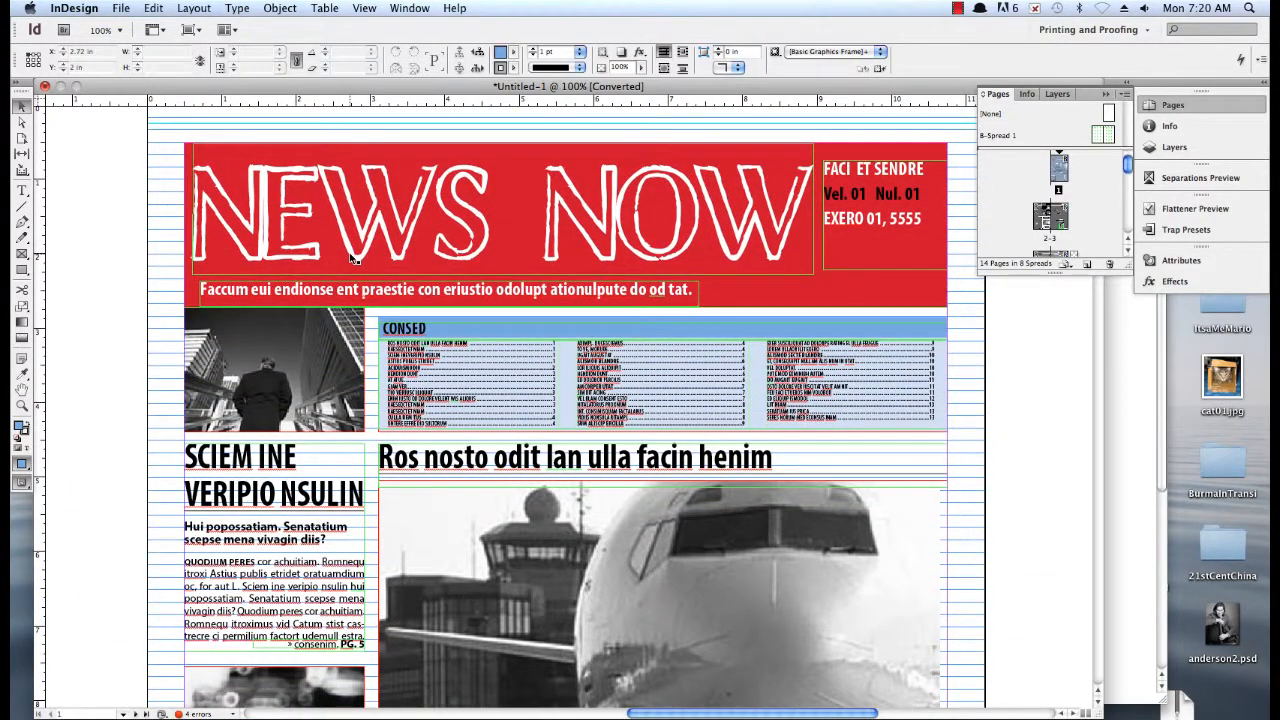
{"action": "key", "text": "super+minus"}
{"action": "key", "text": "super+minus"}
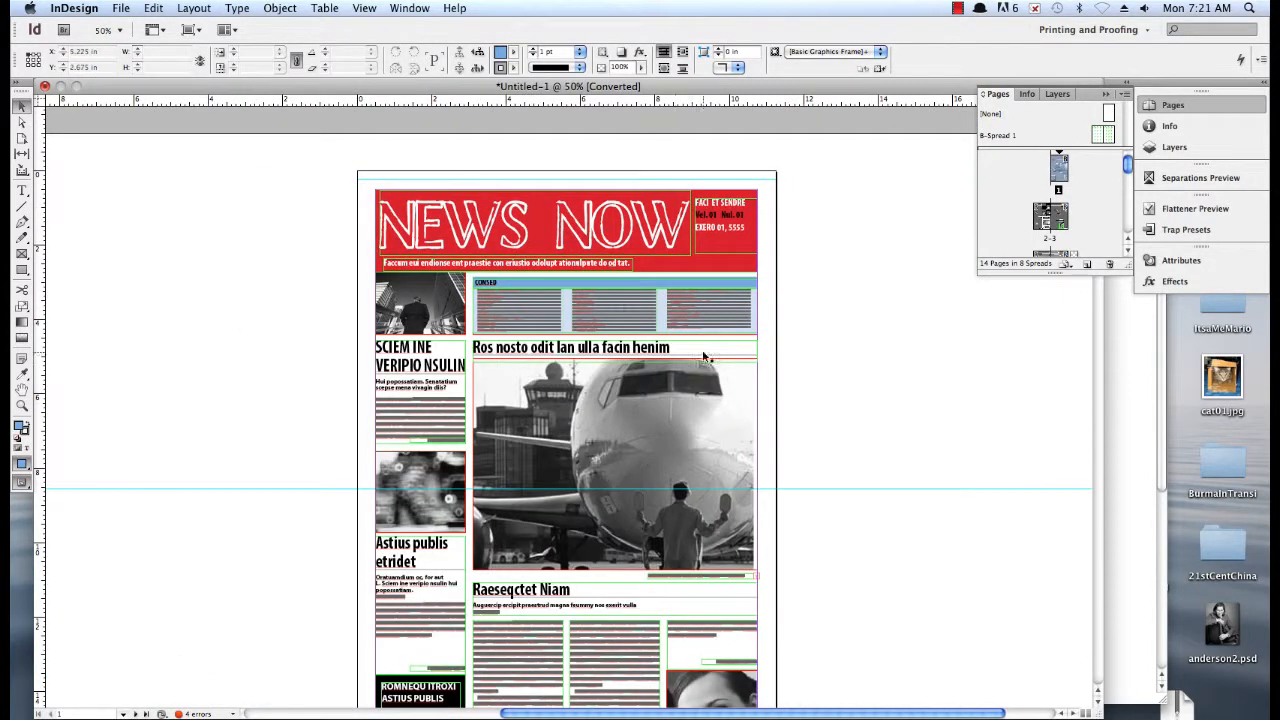
{"action": "left_click", "coordinate": [1099, 702]}
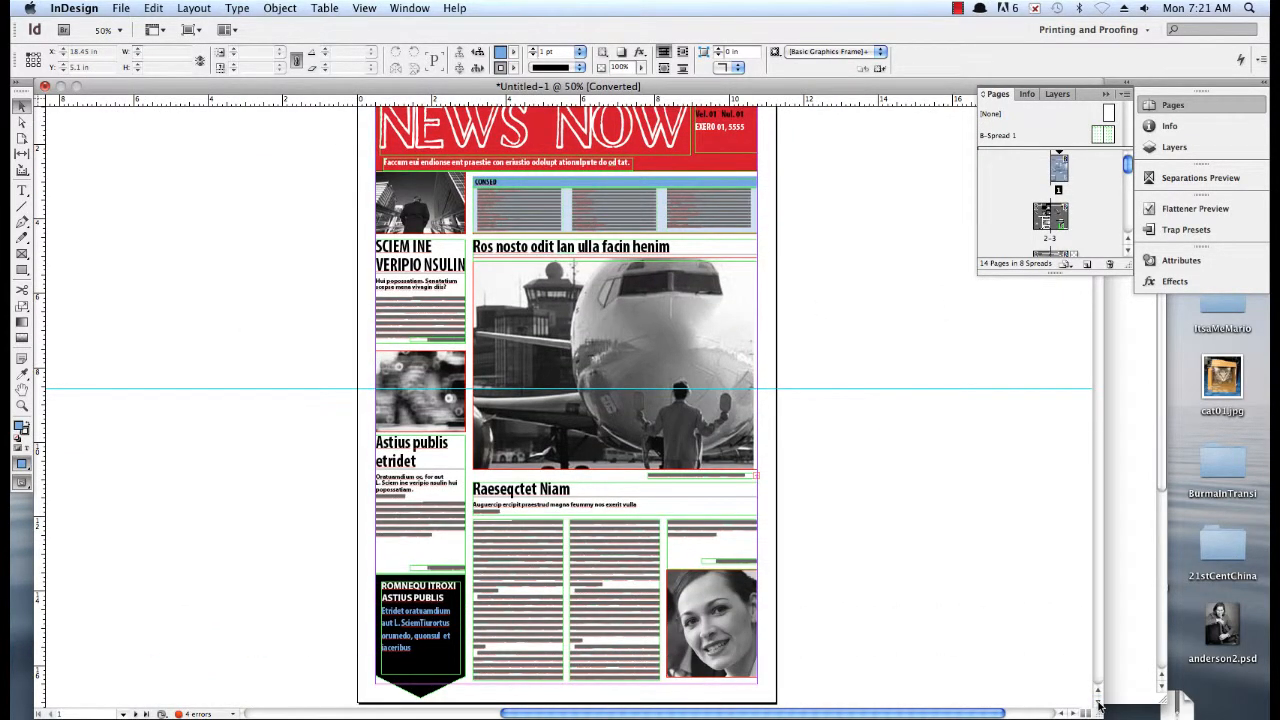
Switch to Firefox to look over the reptile and amphibian photos on freedigitalphotos.net, and return to the InDesign newspaper layout
{"action": "left_click", "coordinate": [1157, 486]}
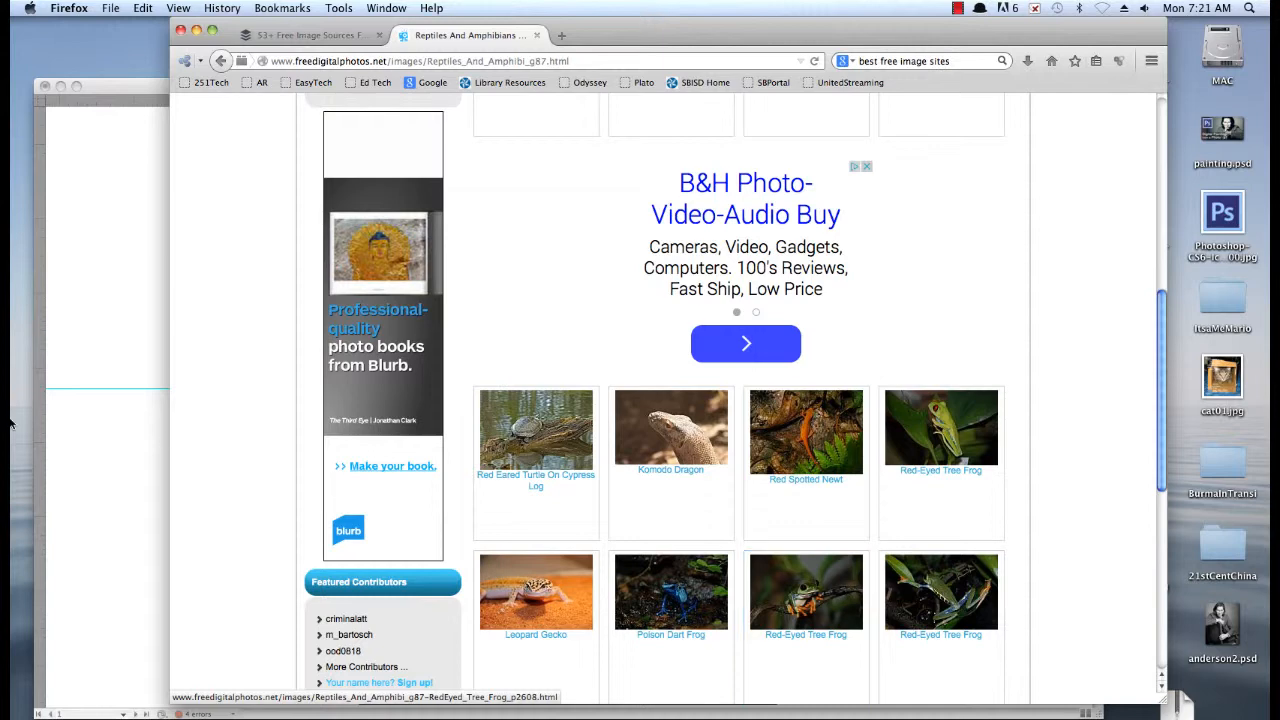
{"action": "left_click", "coordinate": [86, 434]}
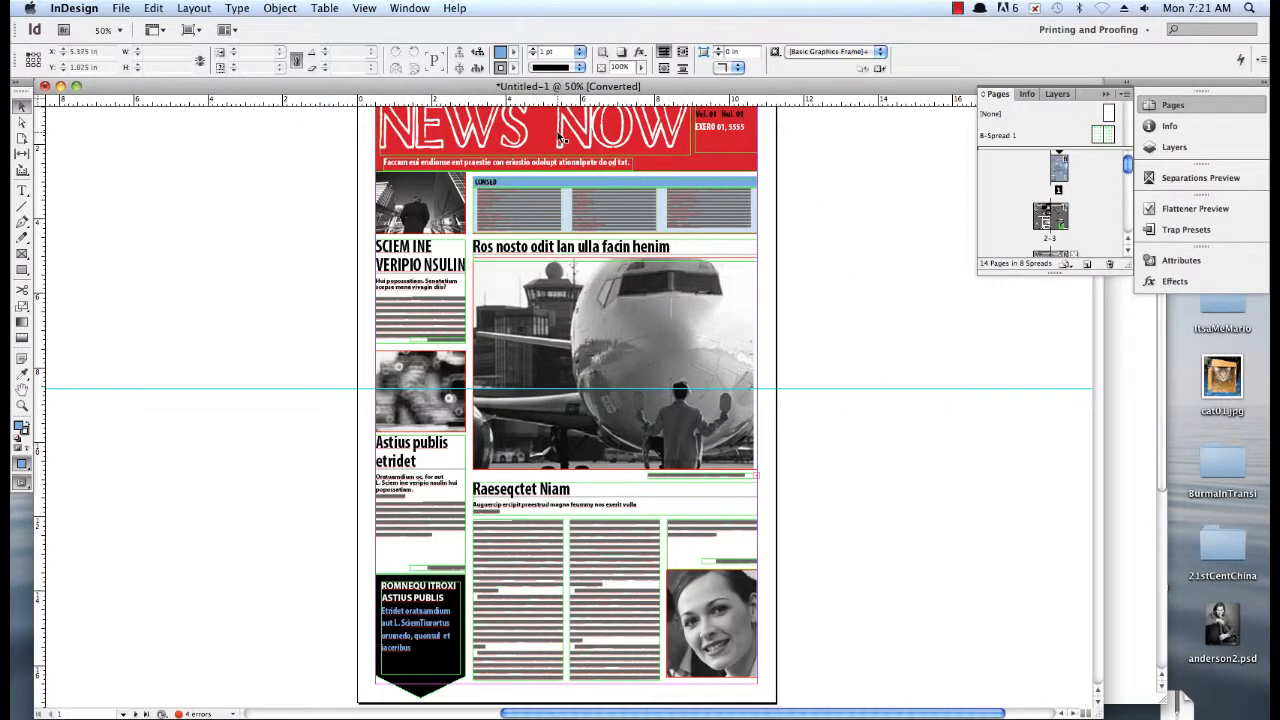
{"action": "left_click", "coordinate": [1157, 478]}
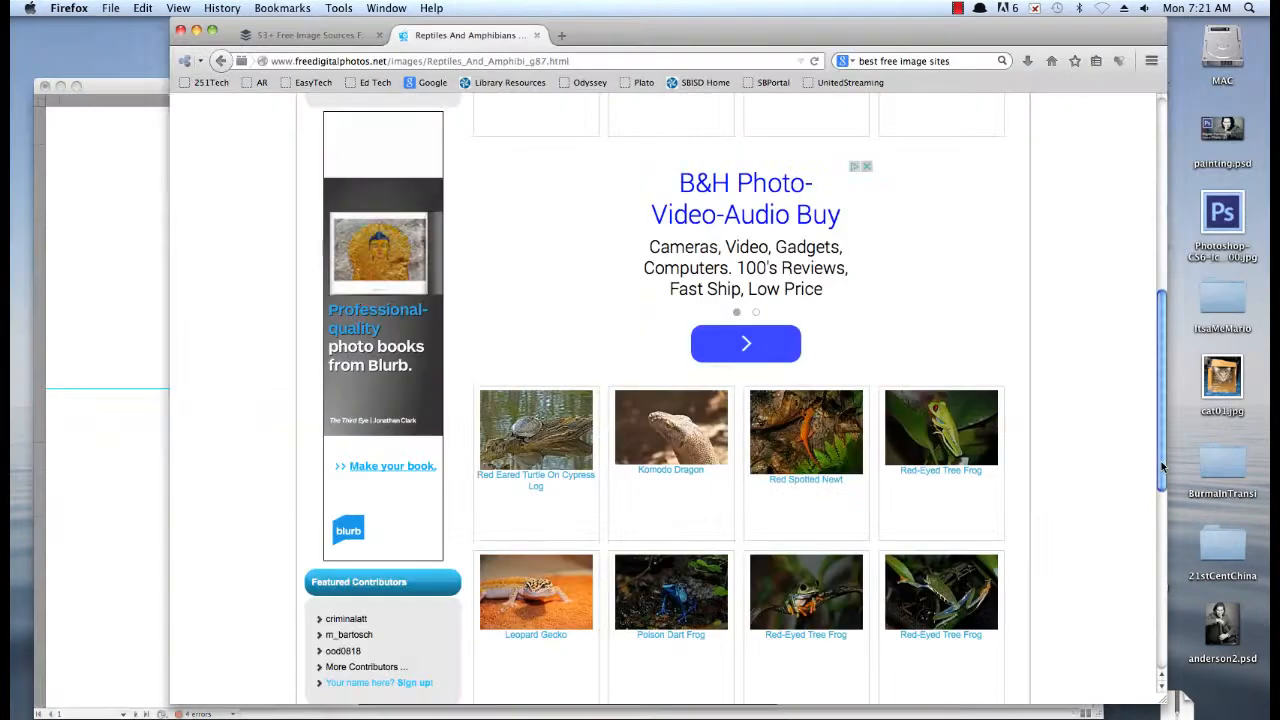
{"action": "left_click_drag", "start_coordinate": [1161, 461], "coordinate": [1155, 312]}
{"action": "left_click", "coordinate": [141, 484]}
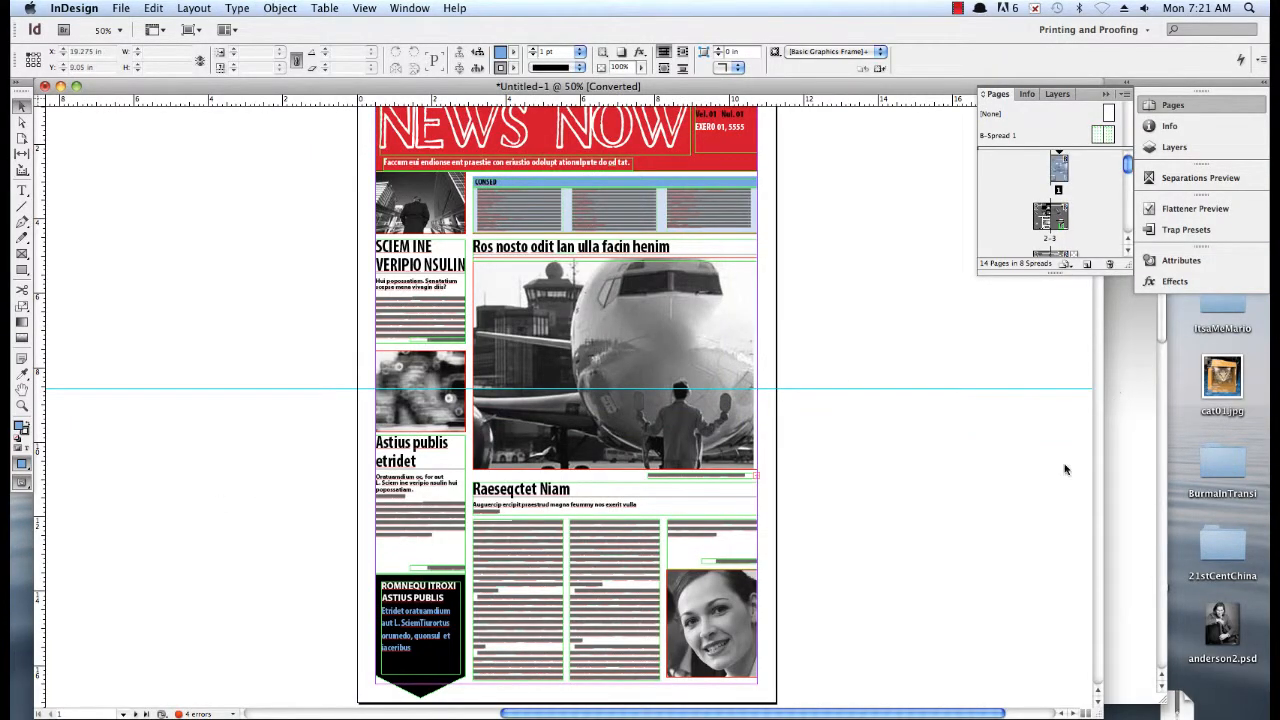
Look through the front page and the inside spreads to review the template's articles, photos and advertisements
{"action": "left_click", "coordinate": [1098, 691]}
{"action": "left_click", "coordinate": [1098, 691]}
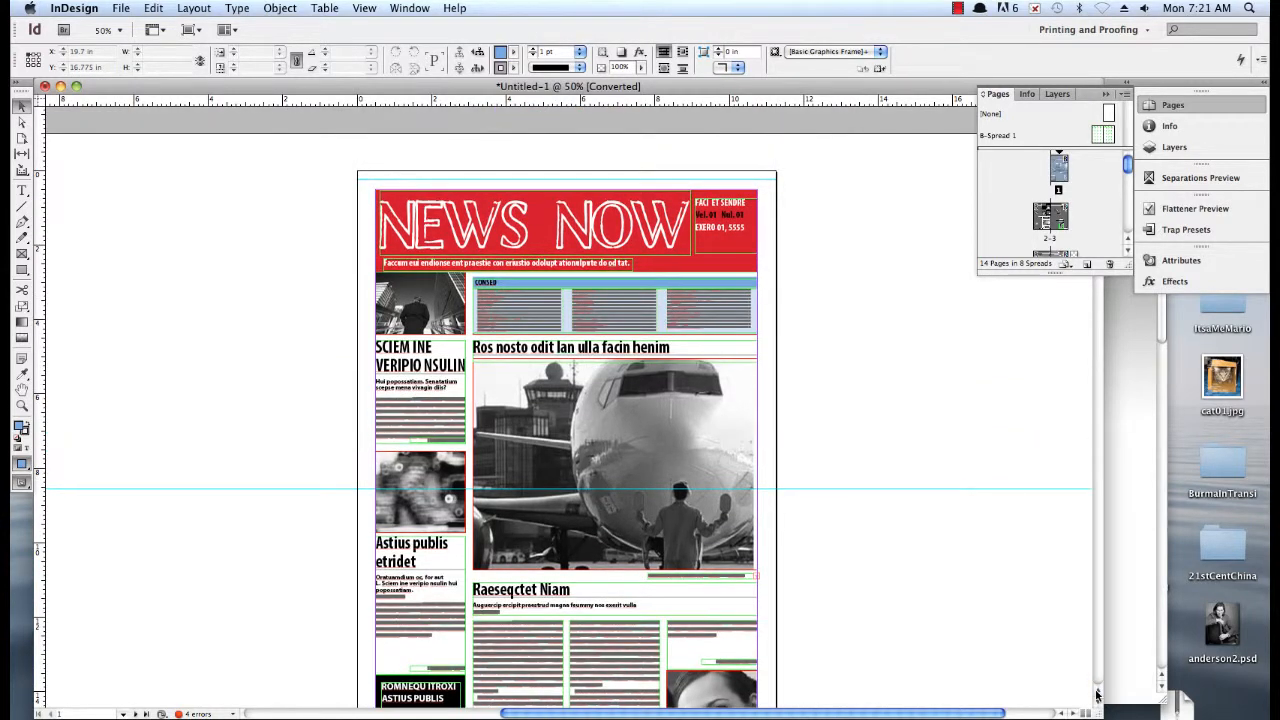
{"action": "left_click", "coordinate": [1098, 701]}
{"action": "left_click", "coordinate": [1098, 701]}
{"action": "left_click", "coordinate": [1098, 701]}
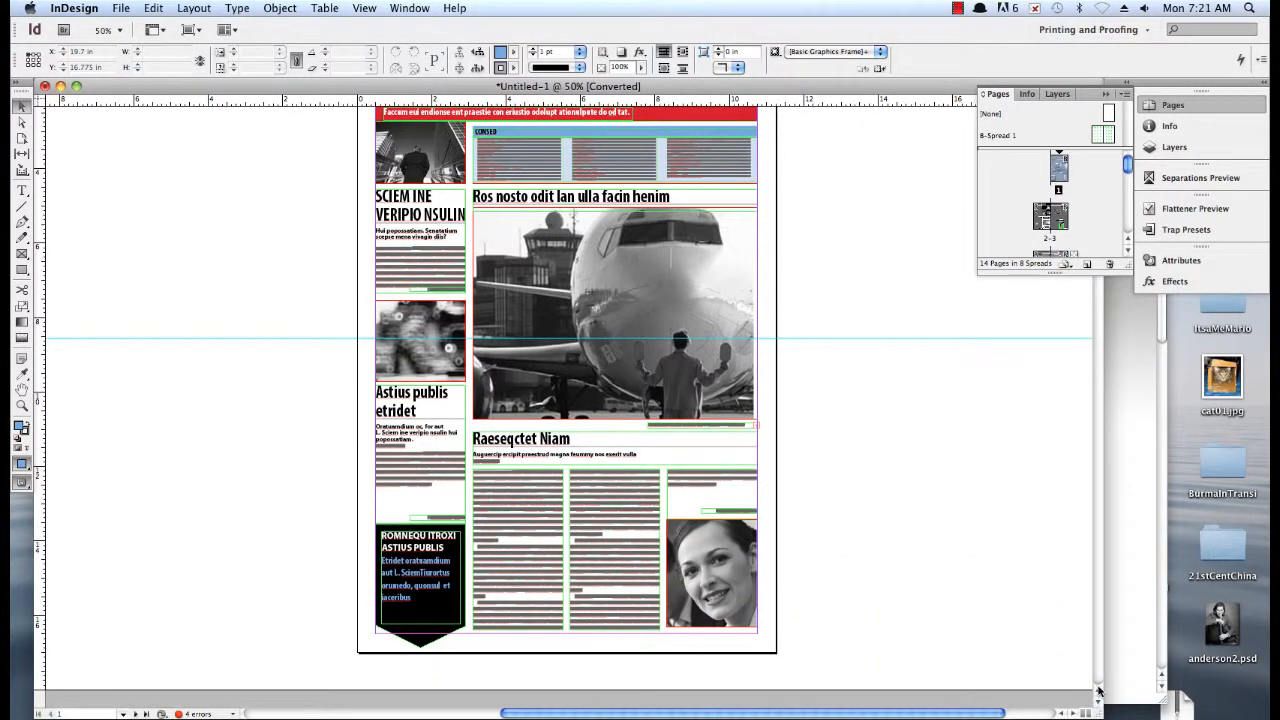
{"action": "left_click", "coordinate": [1098, 691]}
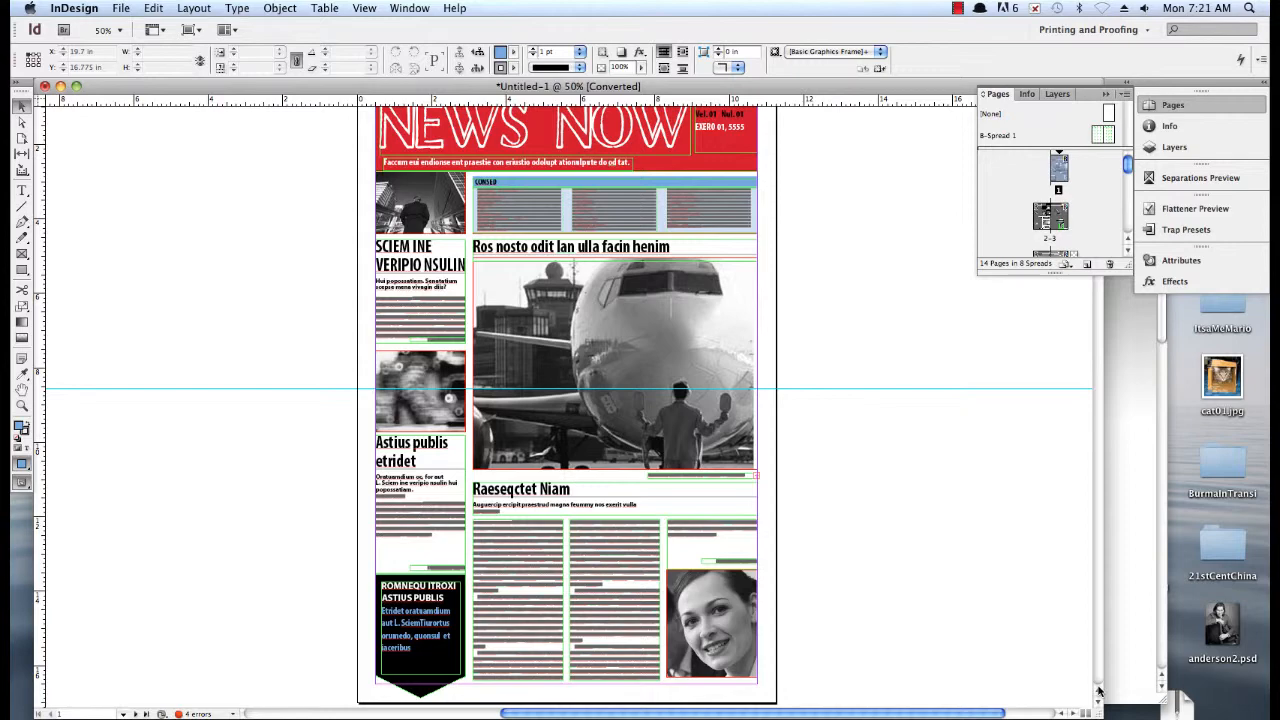
{"action": "left_click", "coordinate": [1098, 356]}
{"action": "left_click", "coordinate": [1098, 366]}
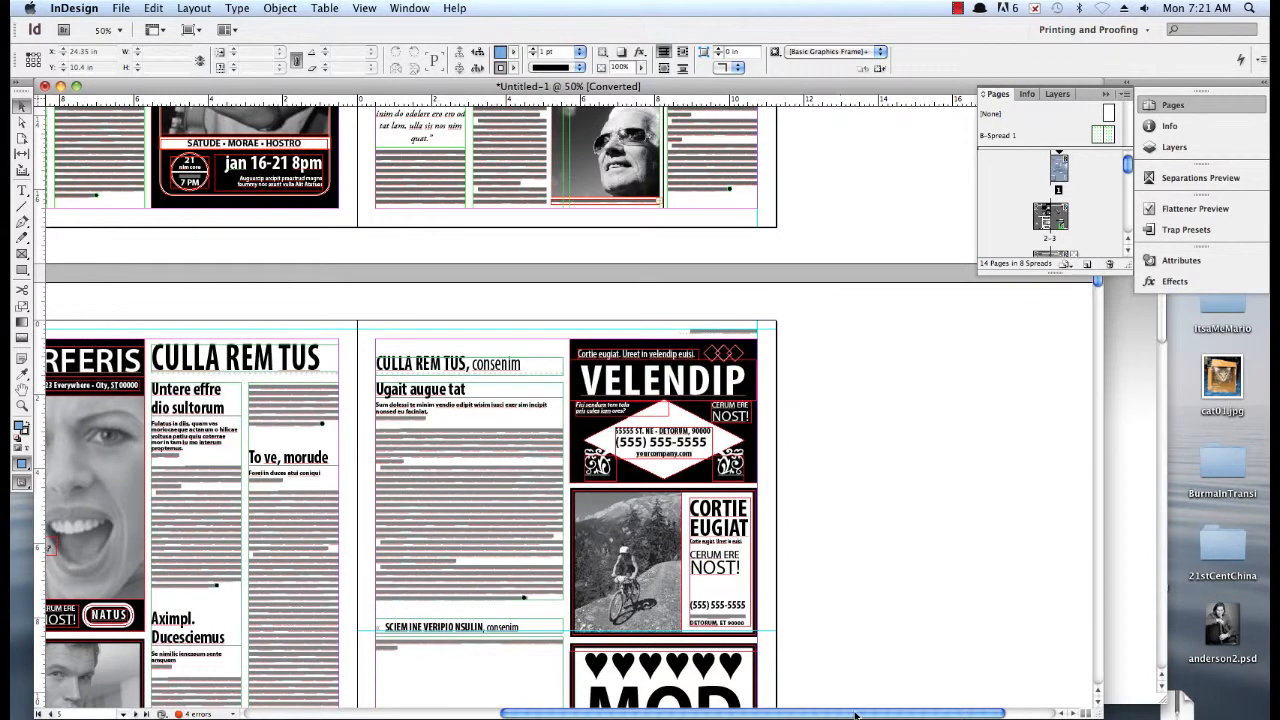
{"action": "left_click_drag", "start_coordinate": [734, 715], "coordinate": [587, 717]}
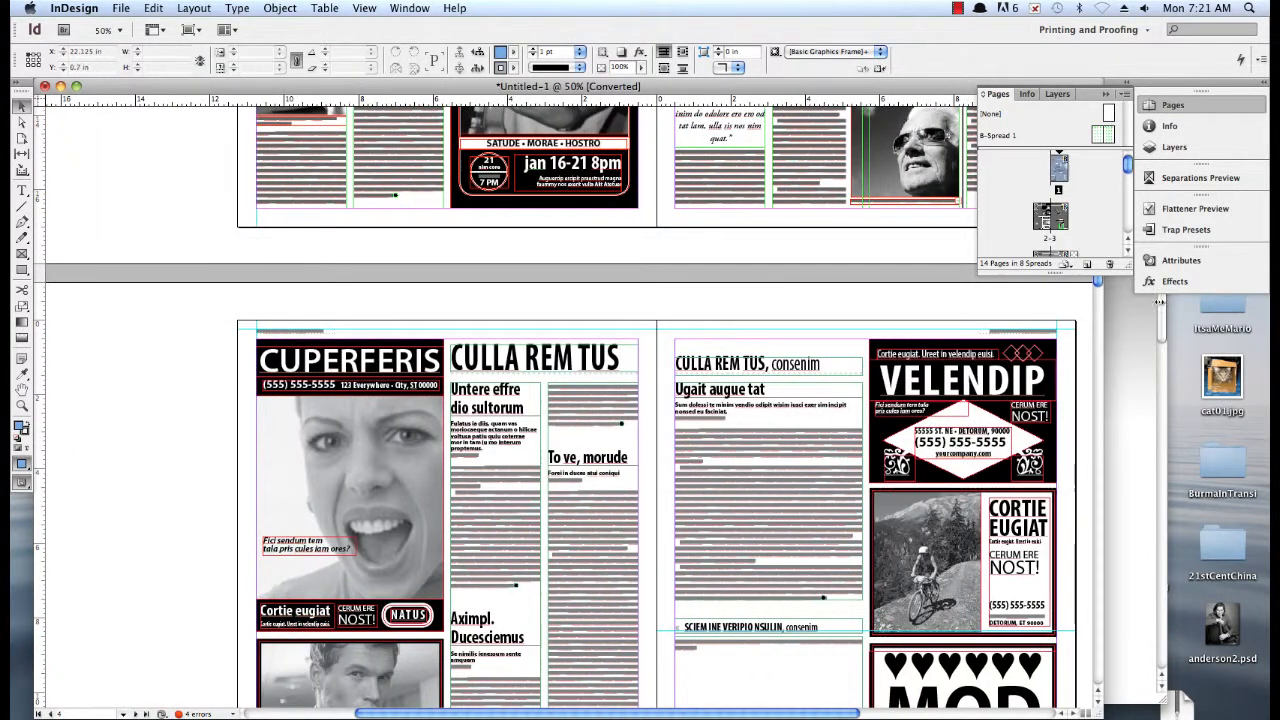
{"action": "left_click_drag", "start_coordinate": [1101, 285], "coordinate": [1087, 177]}
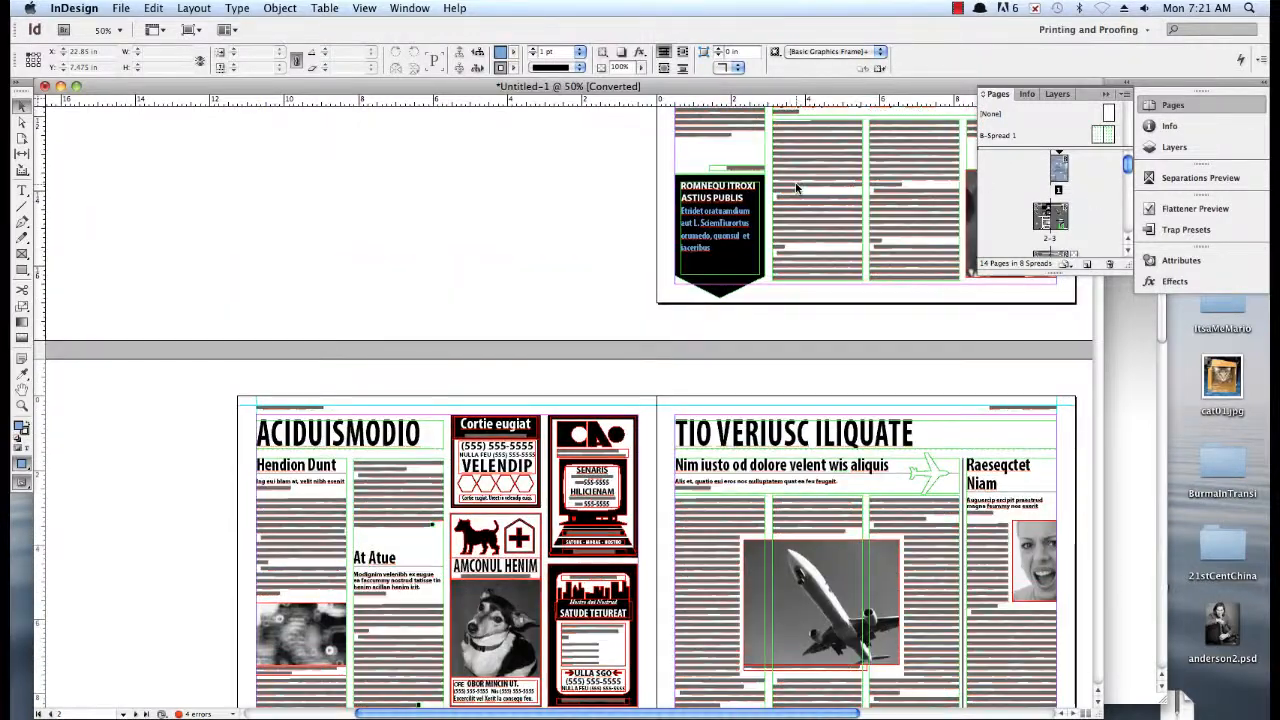
Select the Raeseqctet Niam body text frame and the left-column stories, and trace their text threads to the inside pages
{"action": "left_click", "coordinate": [797, 188]}
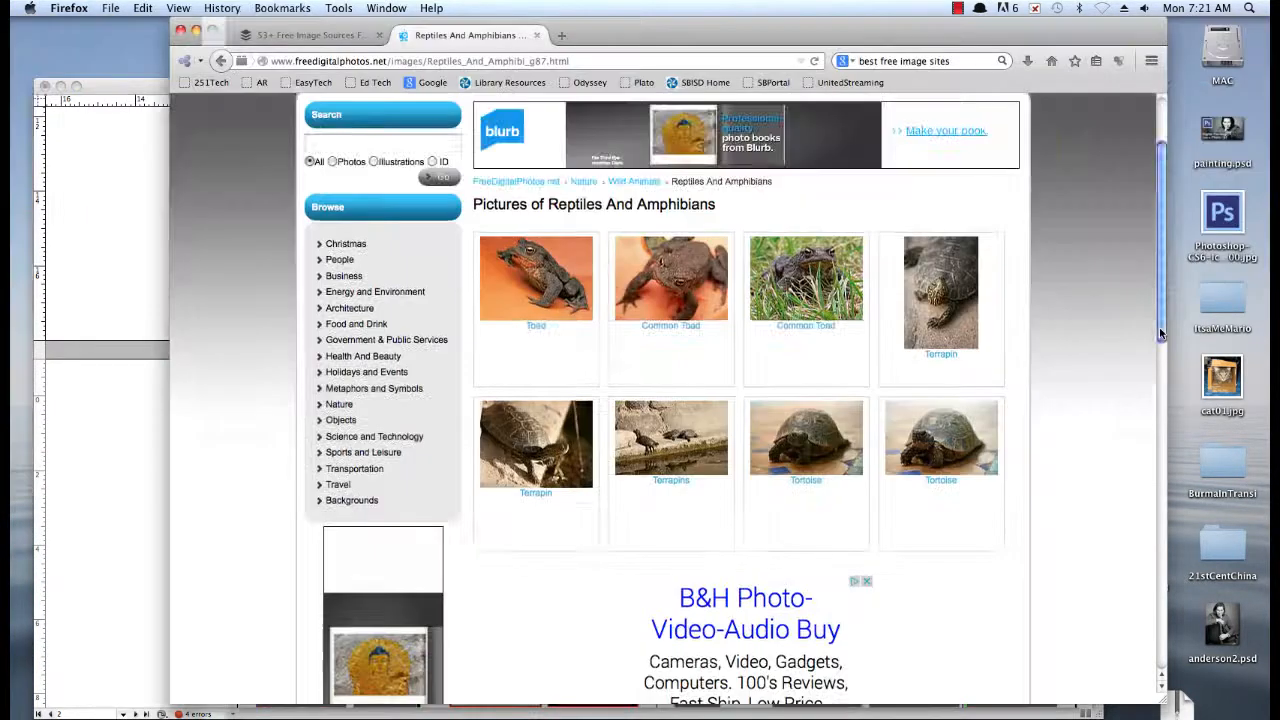
{"action": "scroll", "coordinate": [657, 371], "scroll_direction": "down", "scroll_amount": 2}
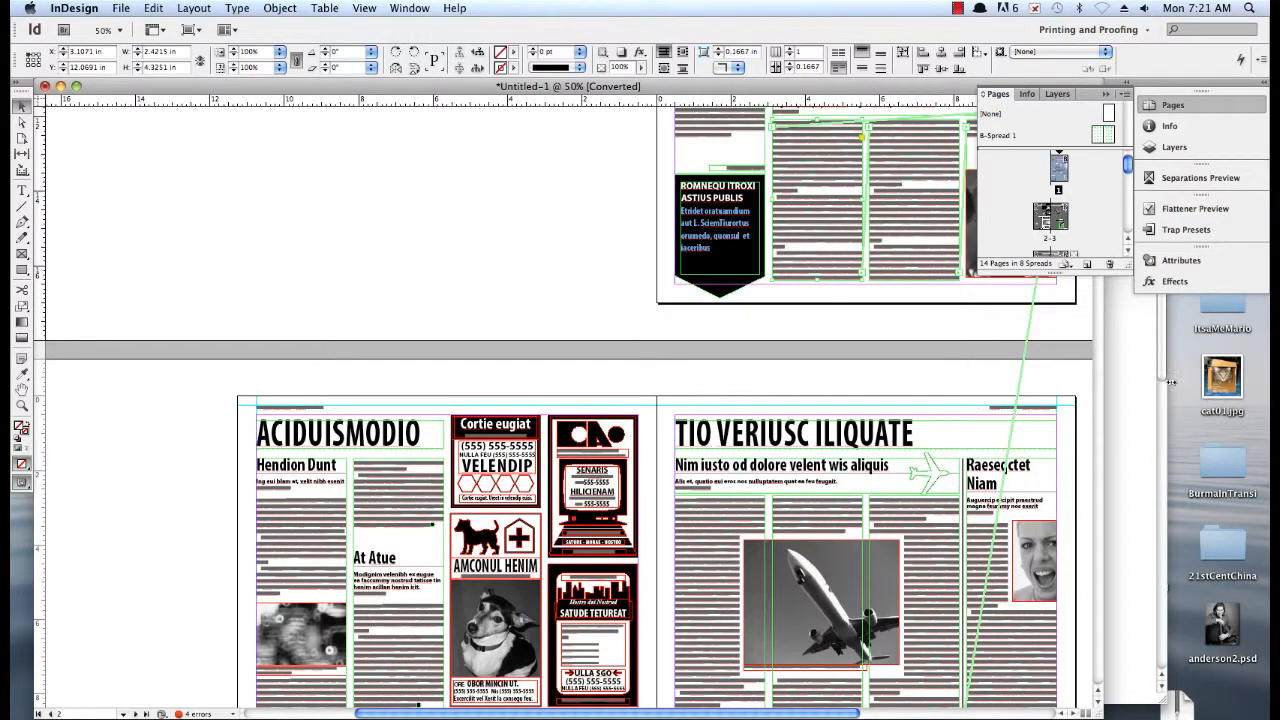
{"action": "left_click", "coordinate": [1176, 108]}
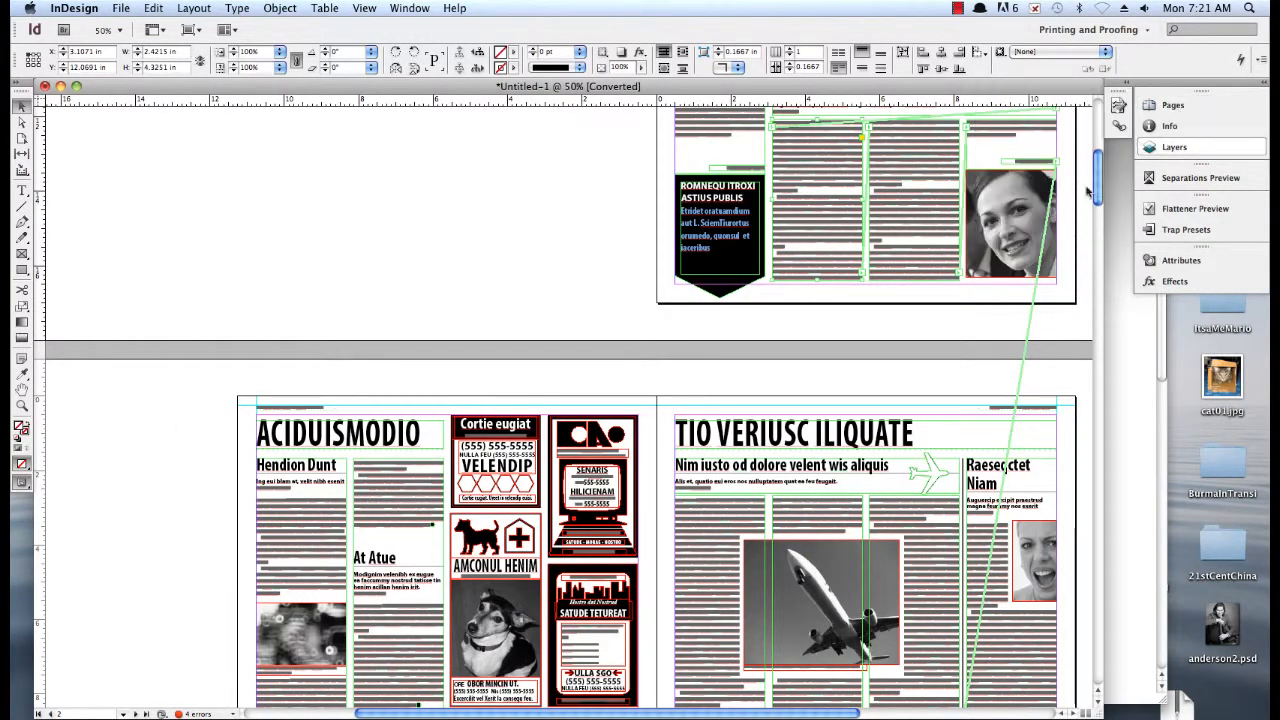
{"action": "left_click_drag", "start_coordinate": [1097, 192], "coordinate": [1083, 120]}
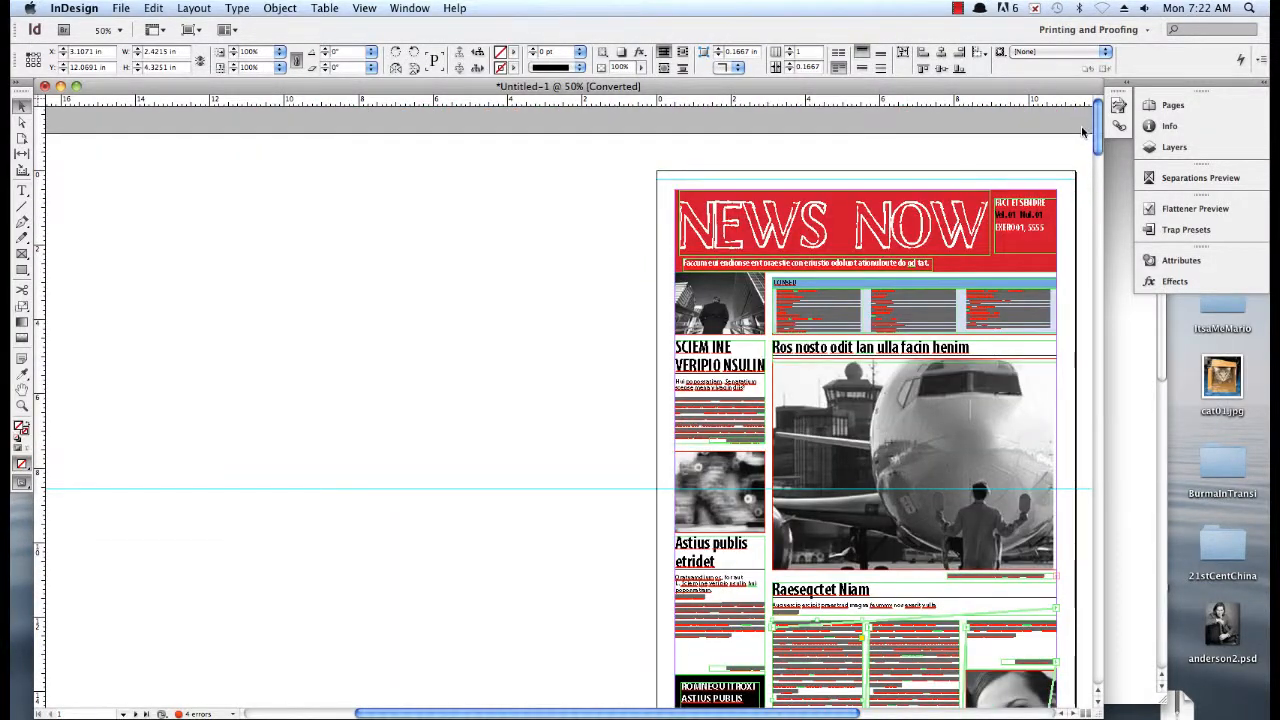
{"action": "left_click_drag", "start_coordinate": [616, 418], "coordinate": [700, 675]}
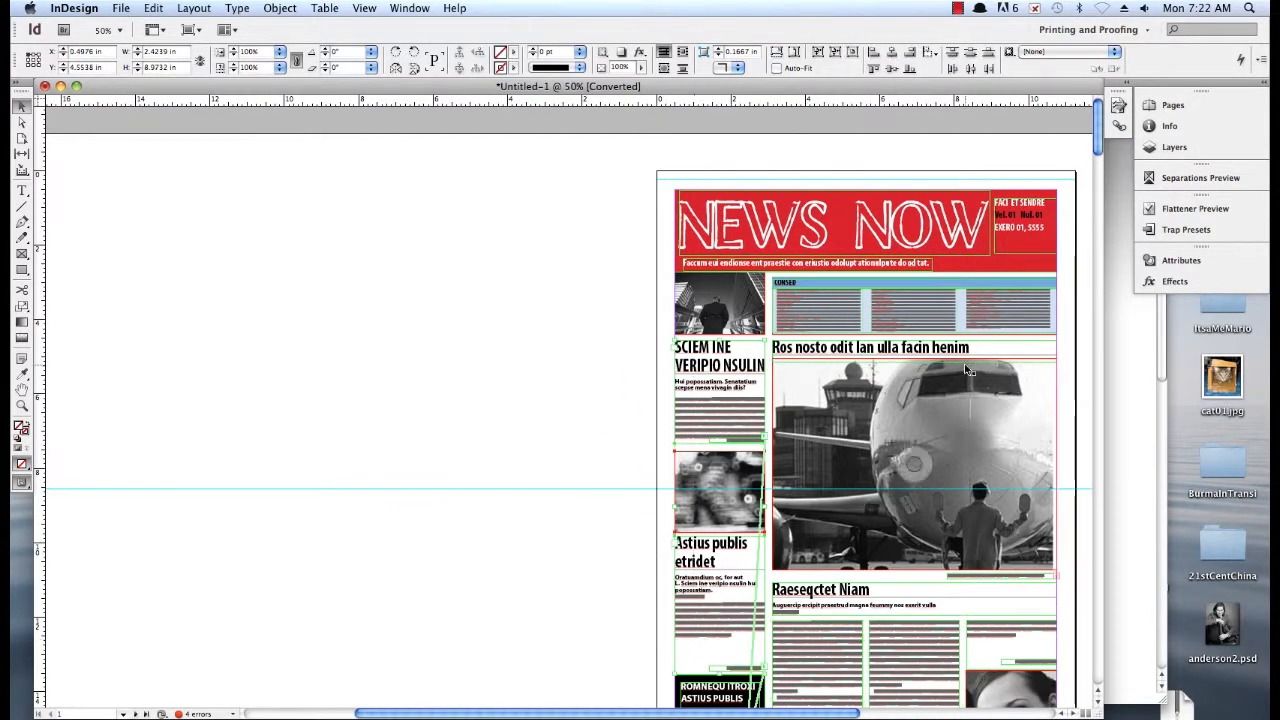
{"action": "left_click_drag", "start_coordinate": [1095, 145], "coordinate": [1084, 300]}
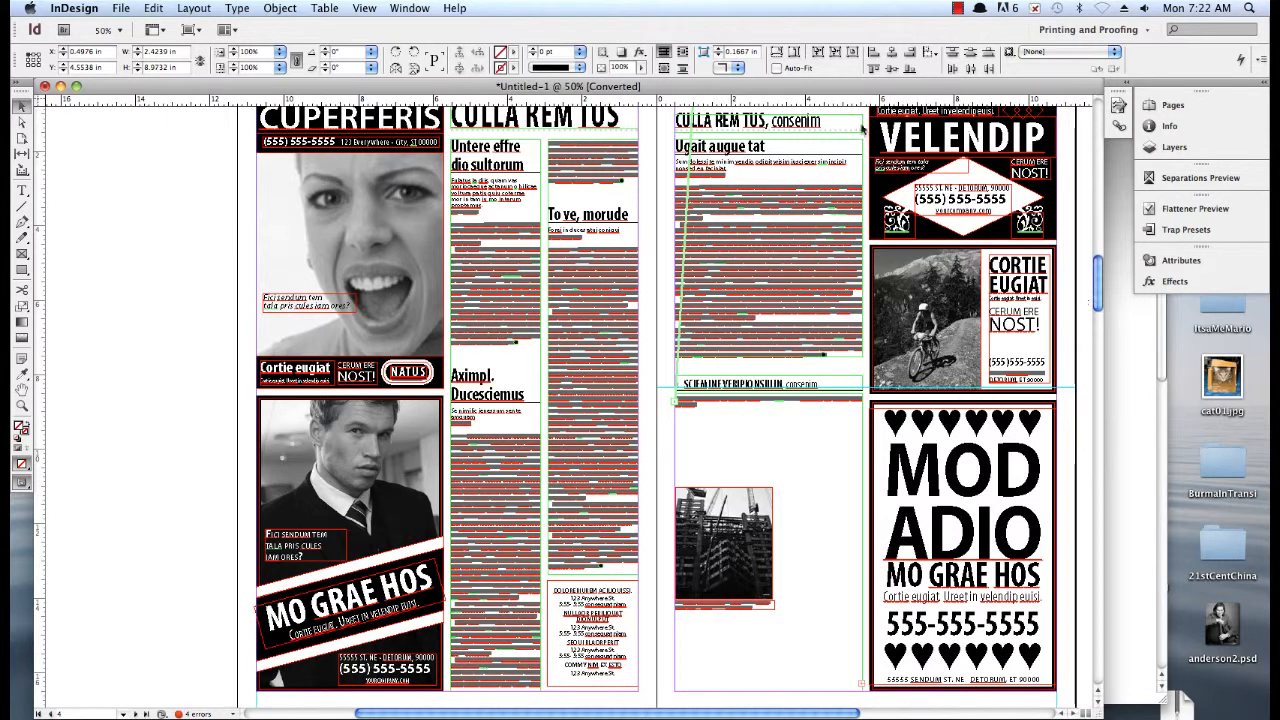